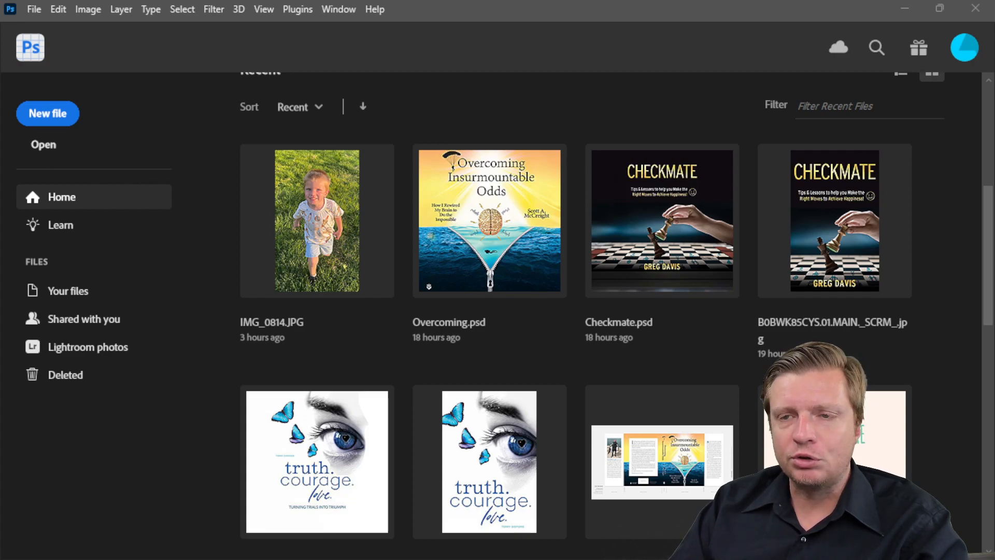
Switch to the Midjourney profile in the browser, examine the generated image gallery and its prompts, and close the page
key(alt+Tab)
double_click(441, 136)
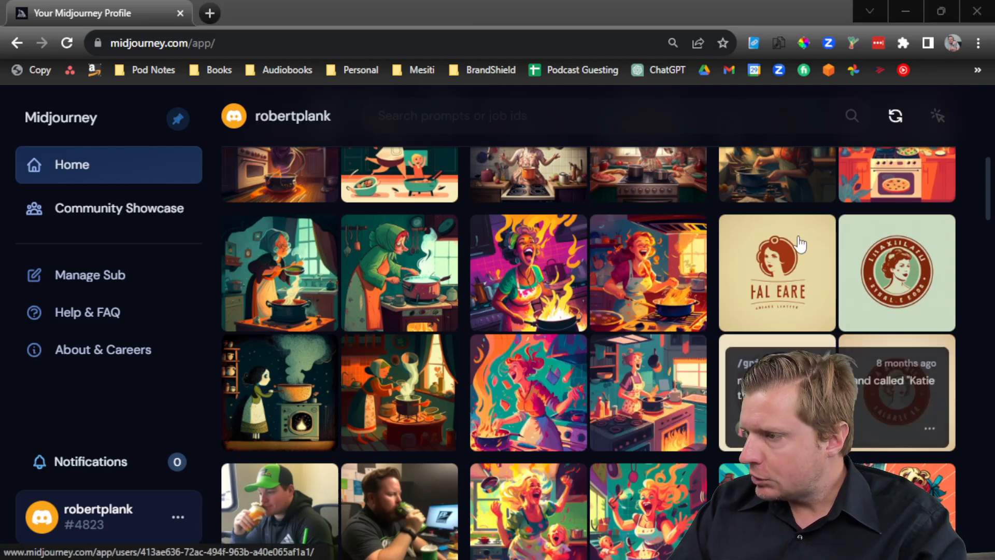
scroll(619, 388, up, 7)
scroll(619, 359, down, 4)
scroll(684, 352, down, 15)
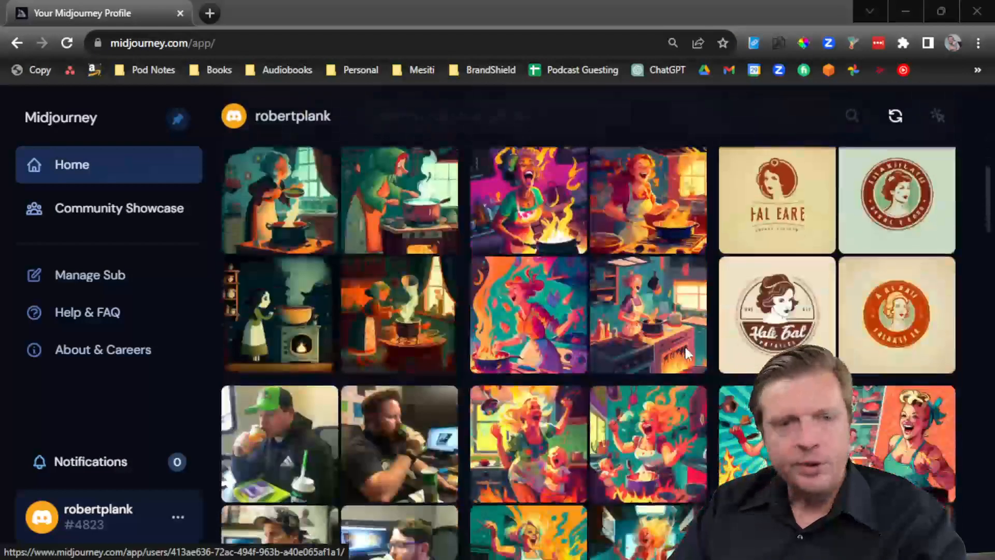
scroll(685, 351, down, 5)
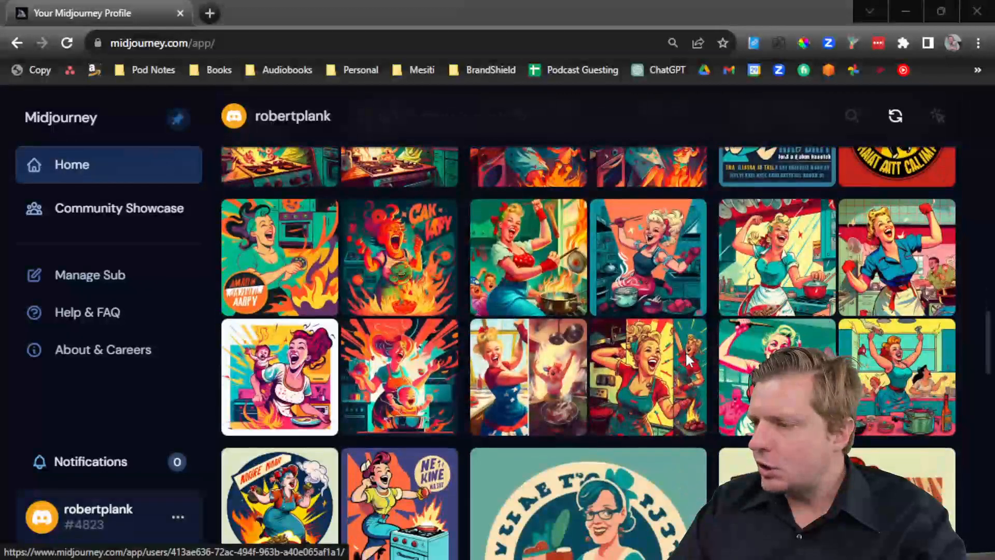
mouse_move(239, 273)
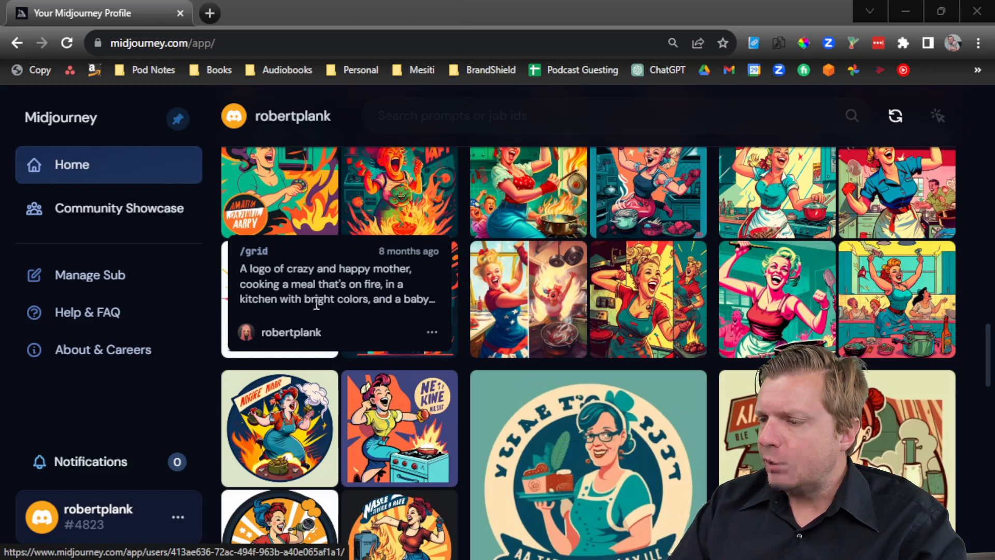
scroll(409, 180, up, 5)
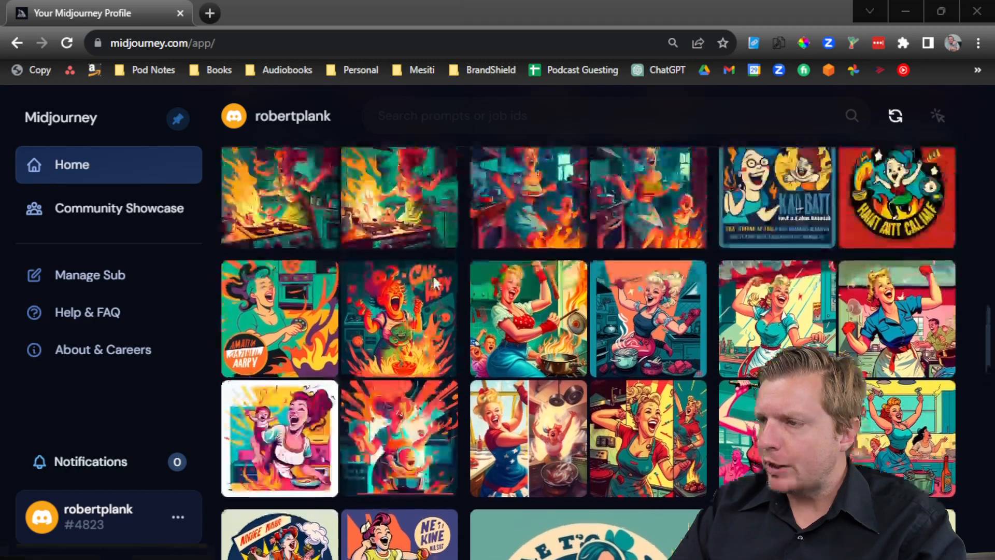
scroll(481, 413, up, 2)
scroll(481, 413, up, 6)
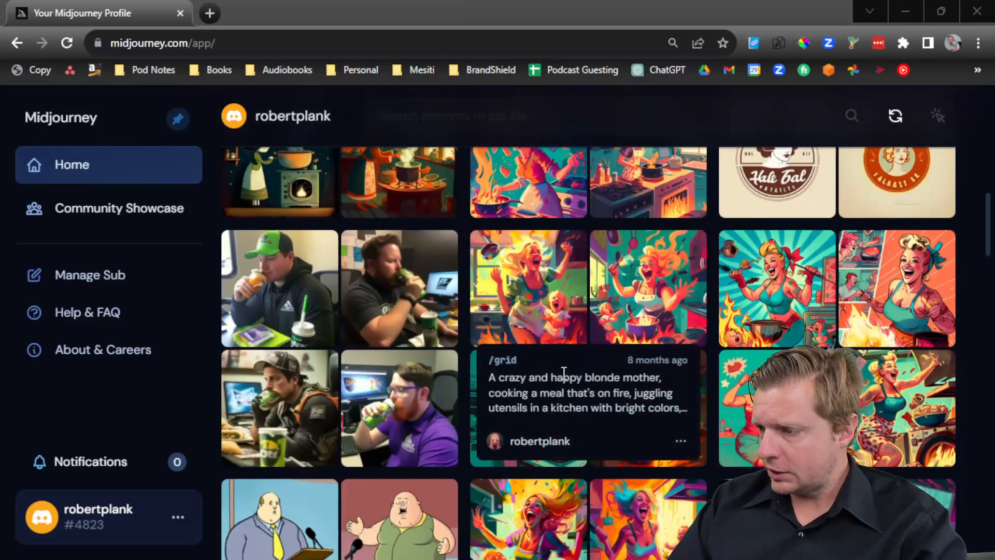
scroll(555, 282, up, 3)
scroll(557, 289, up, 6)
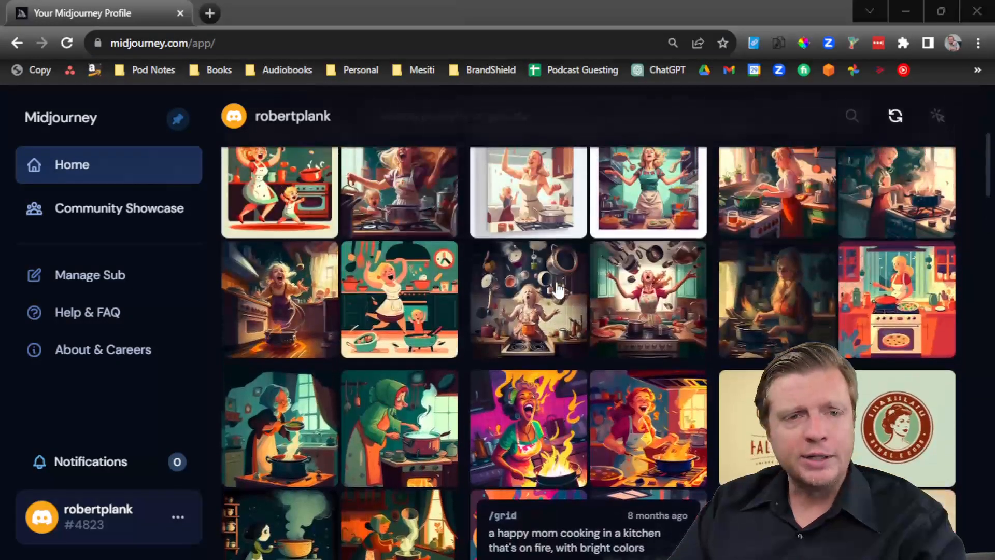
scroll(558, 289, down, 3)
scroll(558, 292, down, 1)
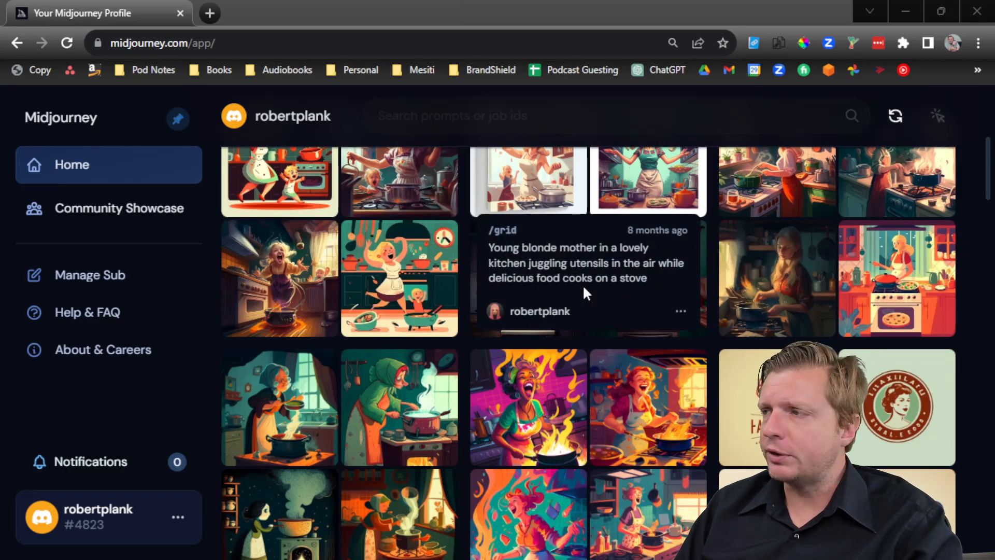
click(971, 11)
Look through the recent book cover designs on the Photoshop home screen
scroll(589, 340, up, 5)
scroll(583, 343, down, 3)
scroll(581, 349, down, 2)
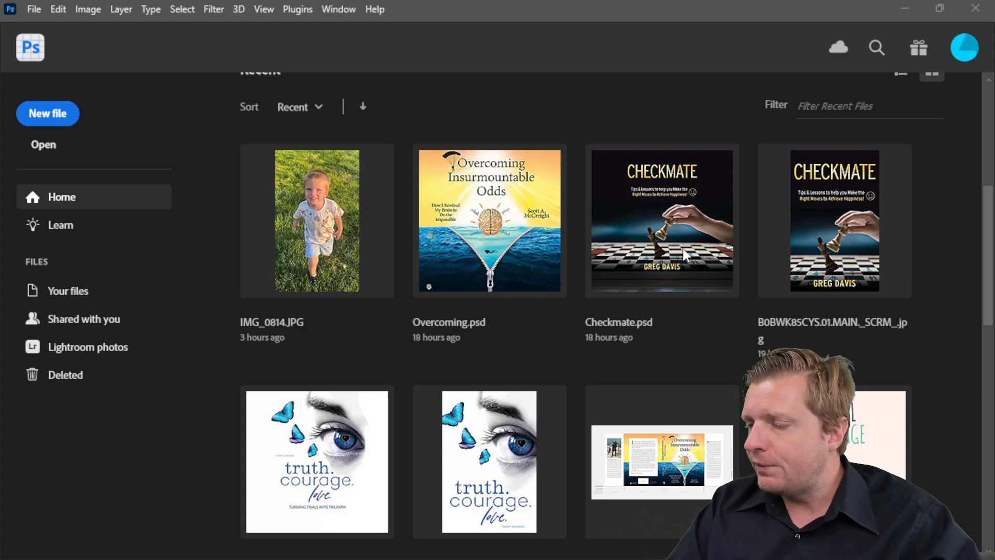
scroll(684, 253, down, 5)
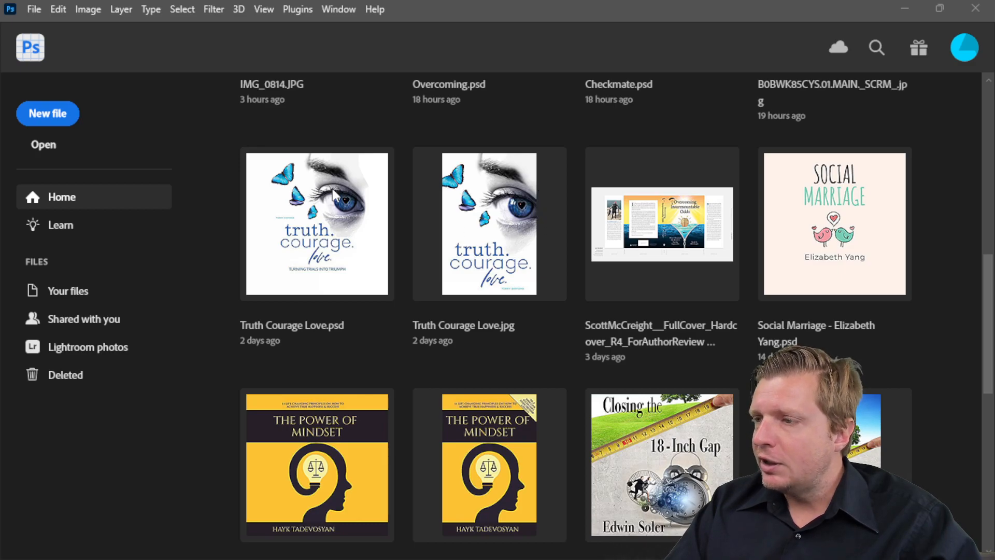
scroll(419, 259, down, 5)
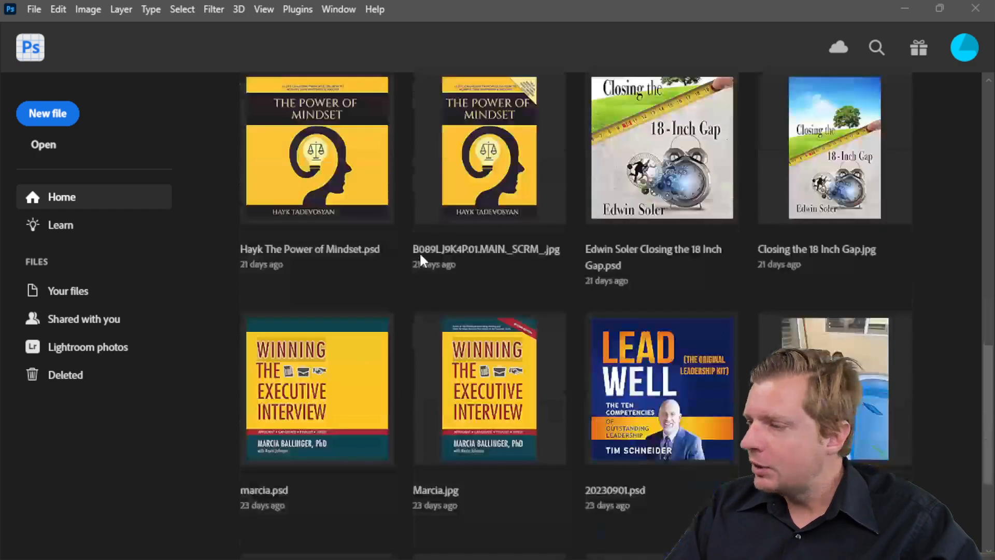
scroll(485, 280, up, 2)
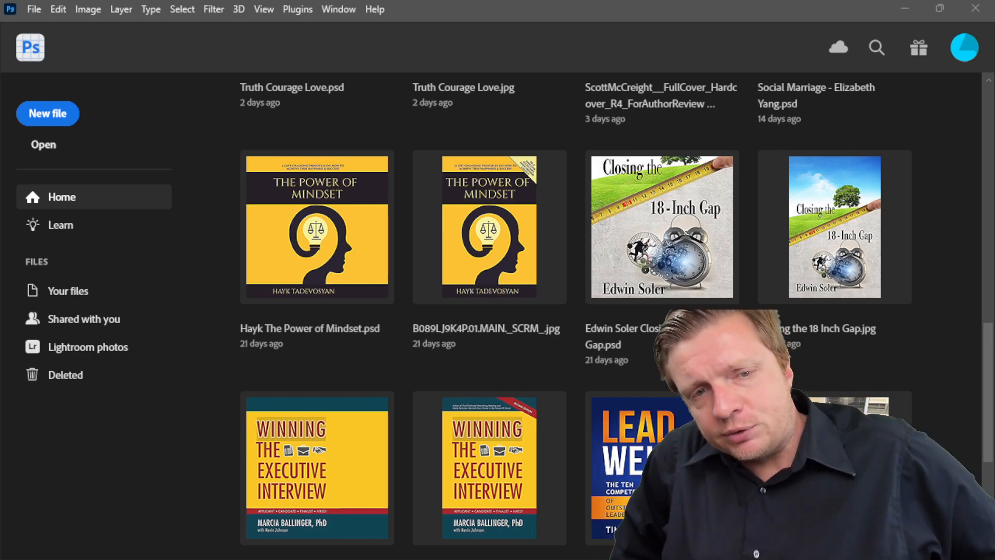
Switch to Creative Cloud Desktop to examine the search and the Photoshop (Beta) shortcut, and return to Photoshop
click(905, 6)
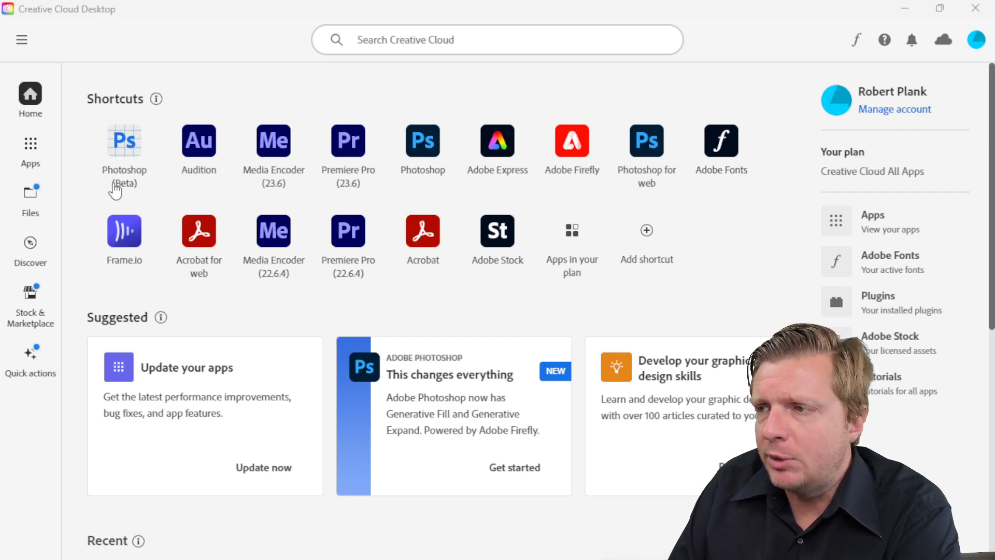
click(399, 40)
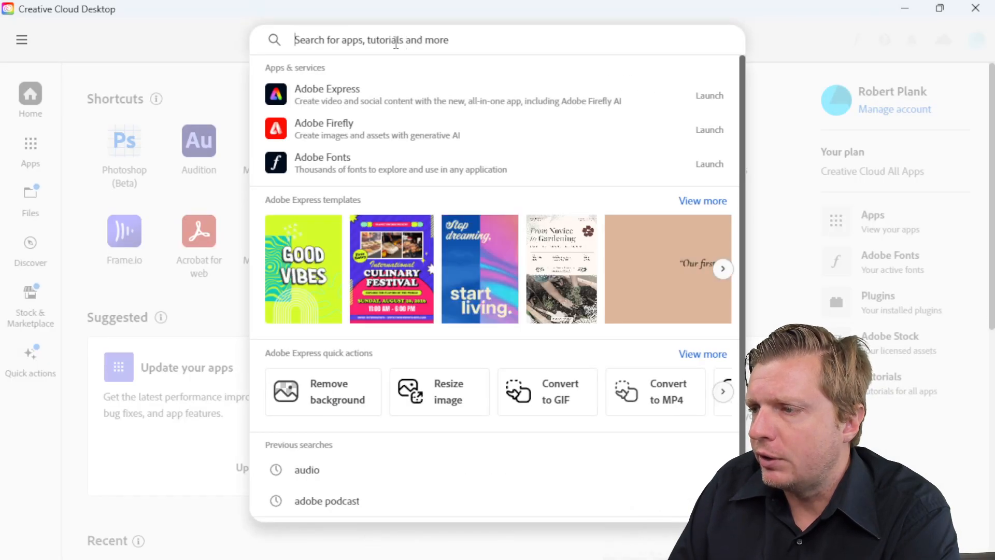
click(225, 50)
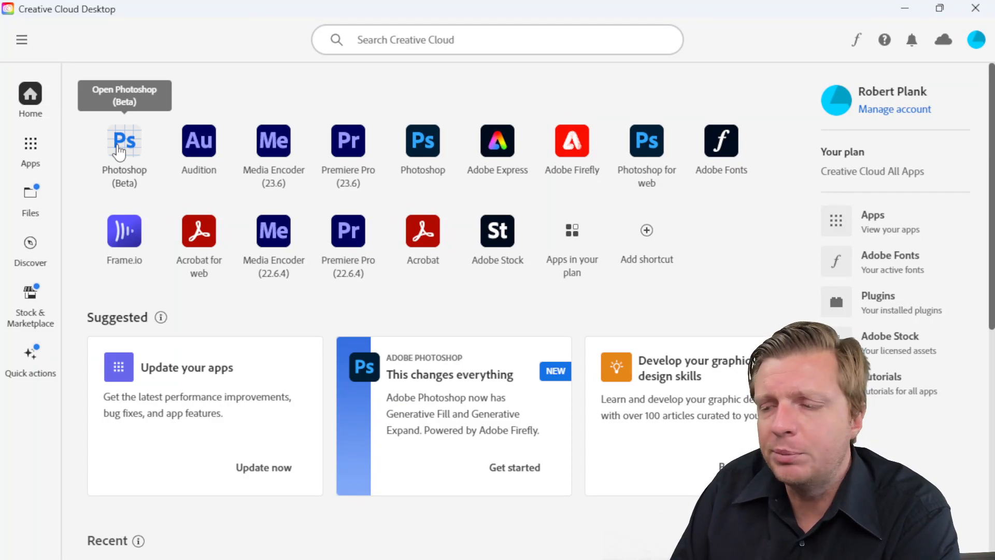
click(977, 12)
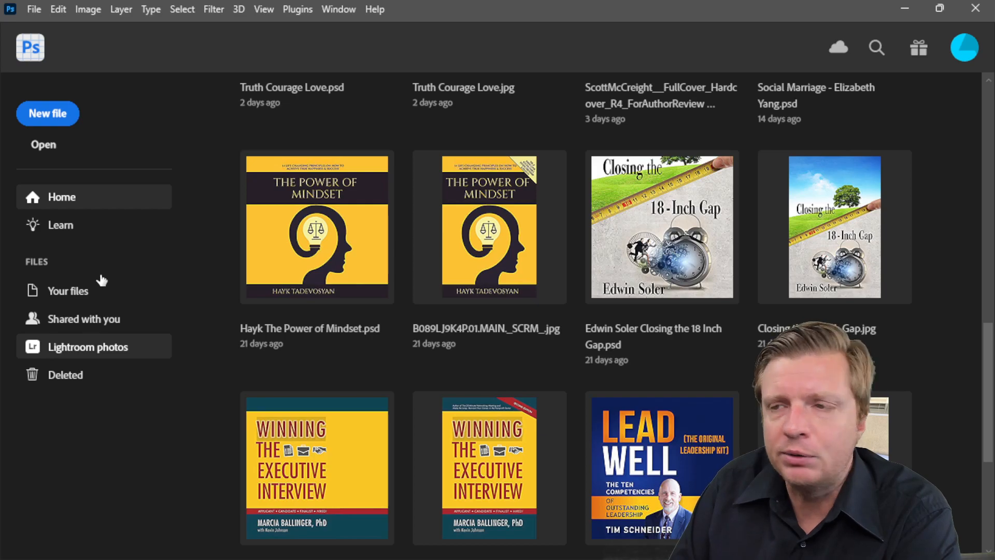
Create a new document from the recent custom 8000 x 3000 px preset at 300 ppi and dismiss the beta update notice
click(58, 117)
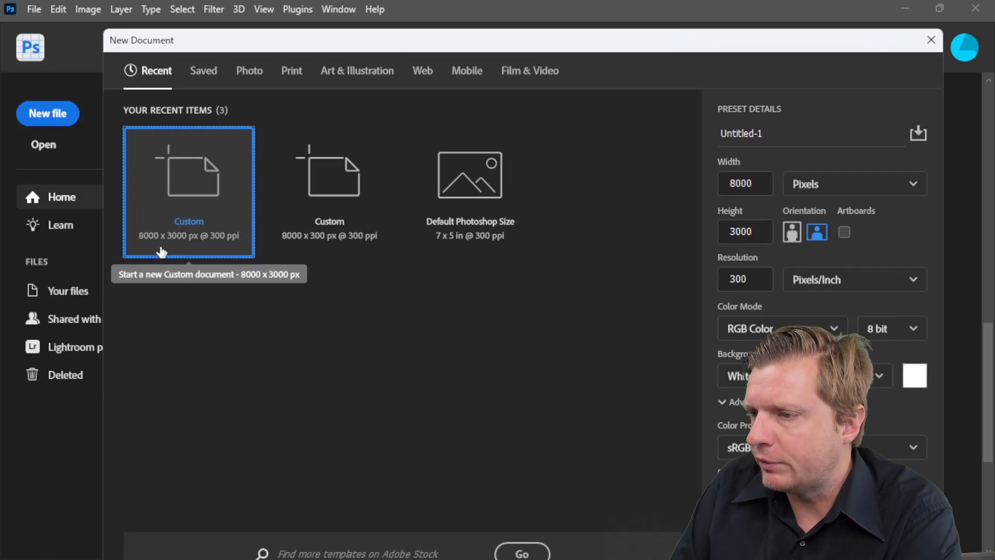
double_click(171, 249)
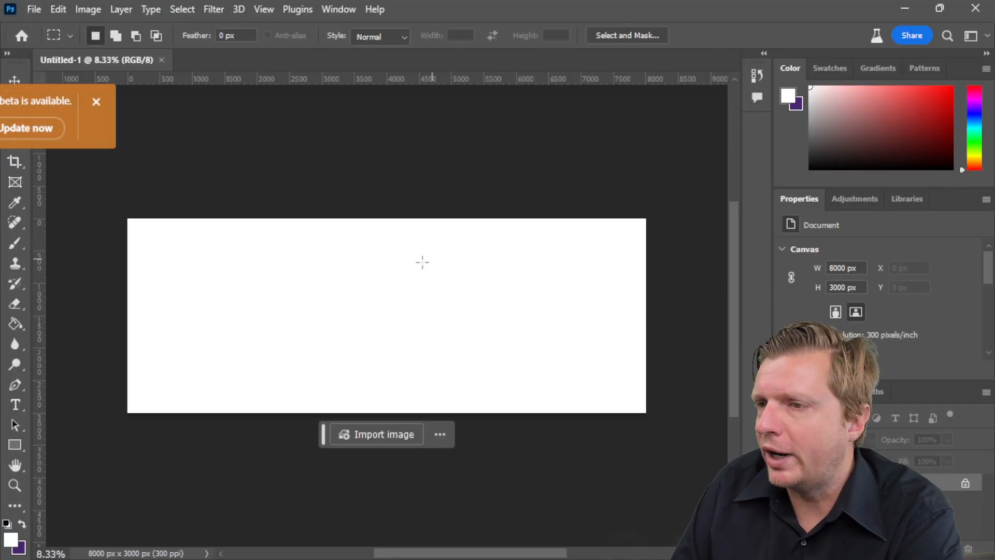
click(96, 101)
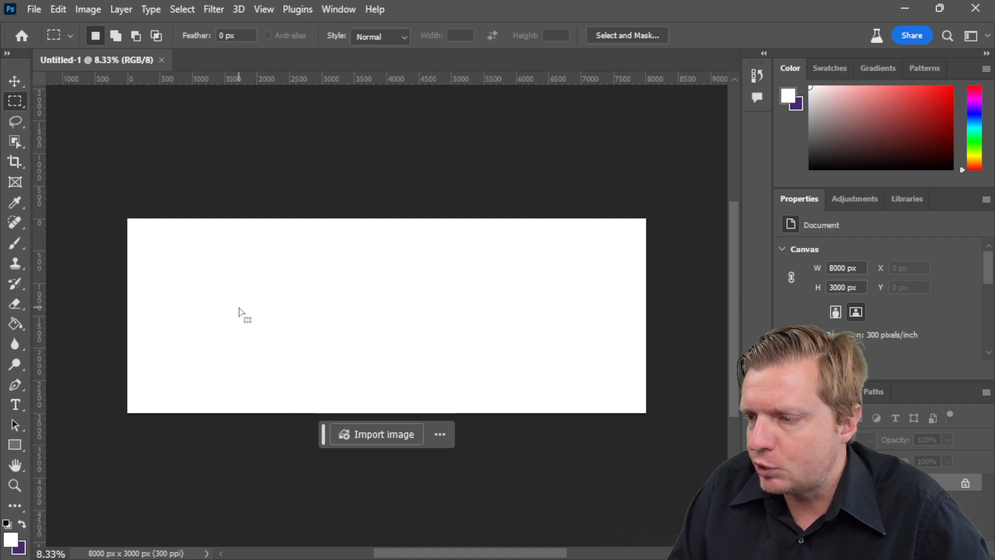
Select the entire blank canvas and check whether the Contextual Task Bar is enabled
key(ctrl+a)
key(ctrl+d)
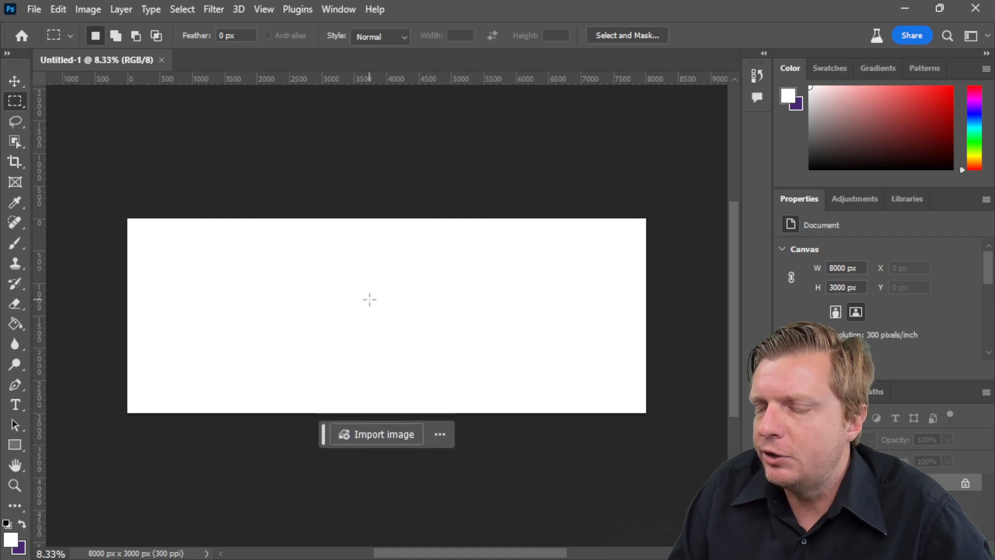
key(ctrl+a)
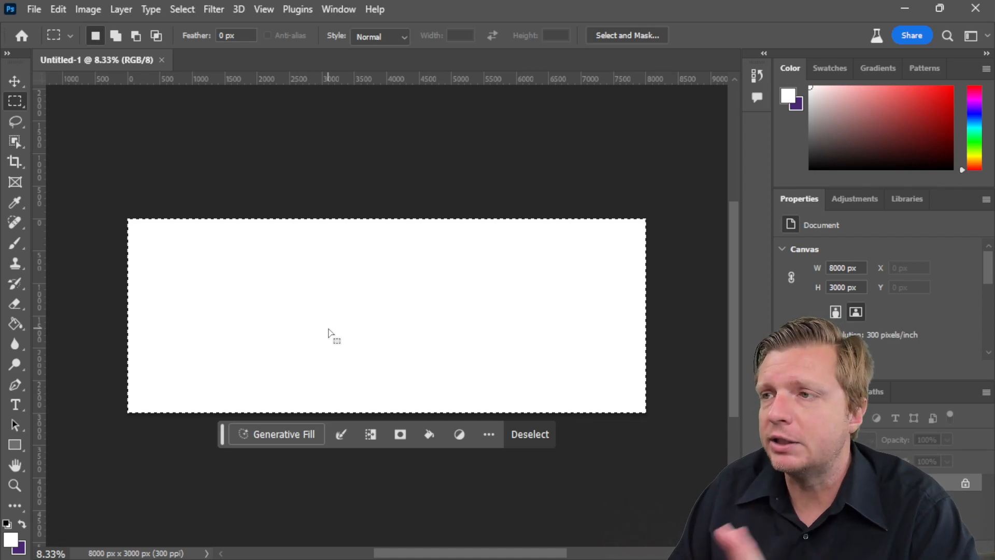
click(269, 9)
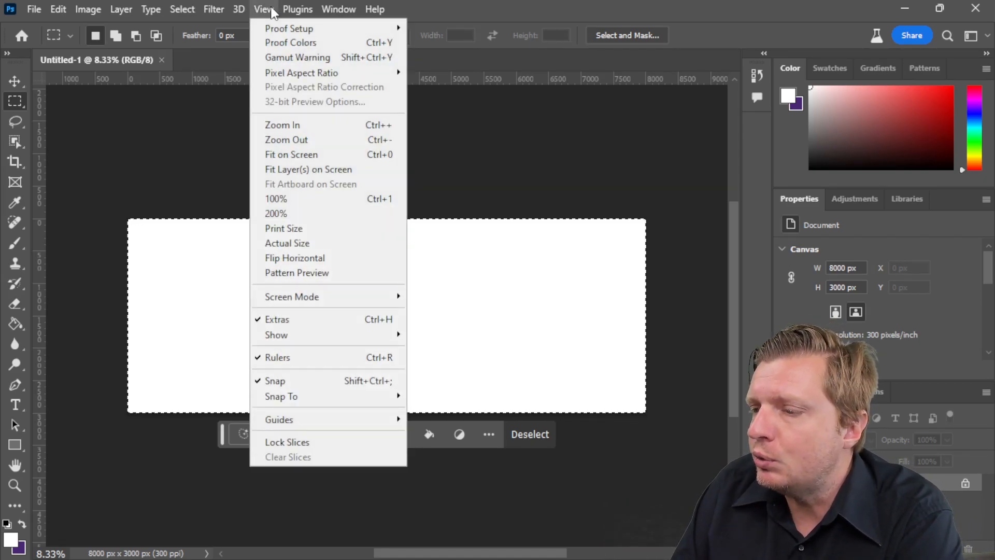
mouse_move(337, 9)
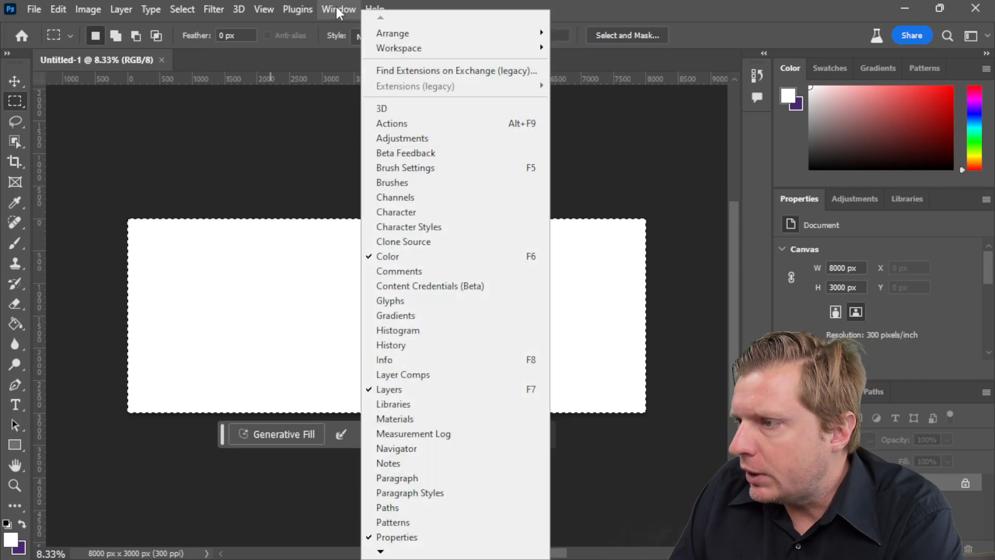
mouse_move(381, 550)
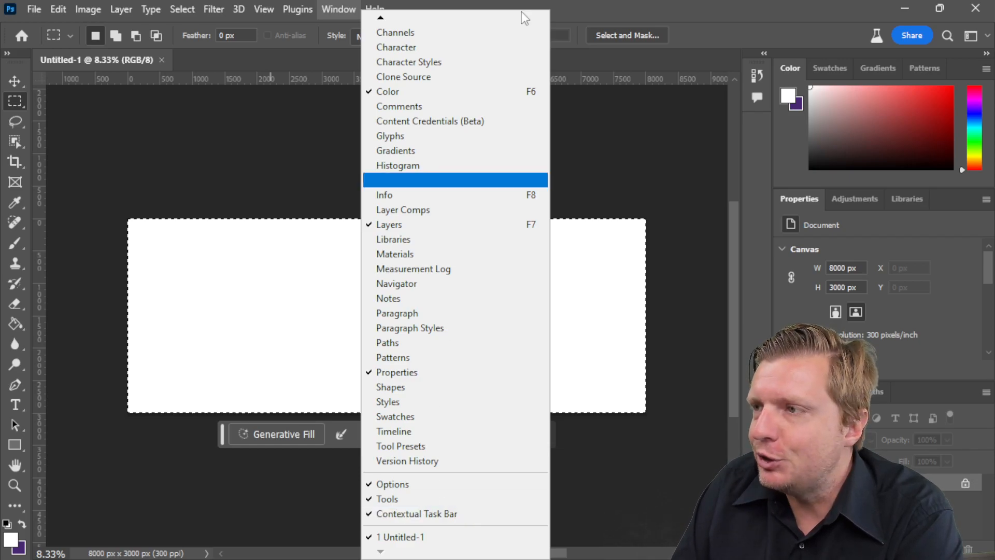
click(557, 3)
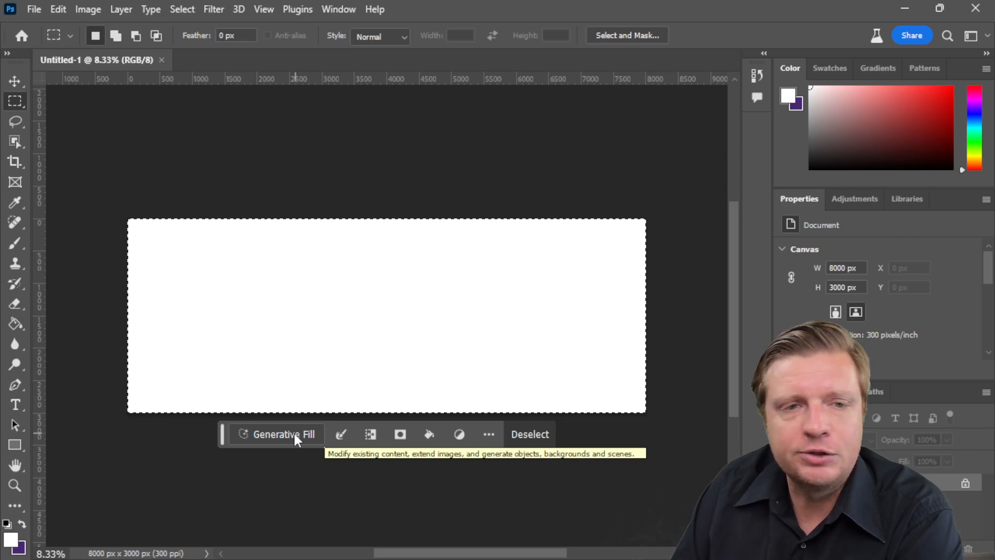
click(149, 238)
drag(168, 247, 575, 368)
click(590, 385)
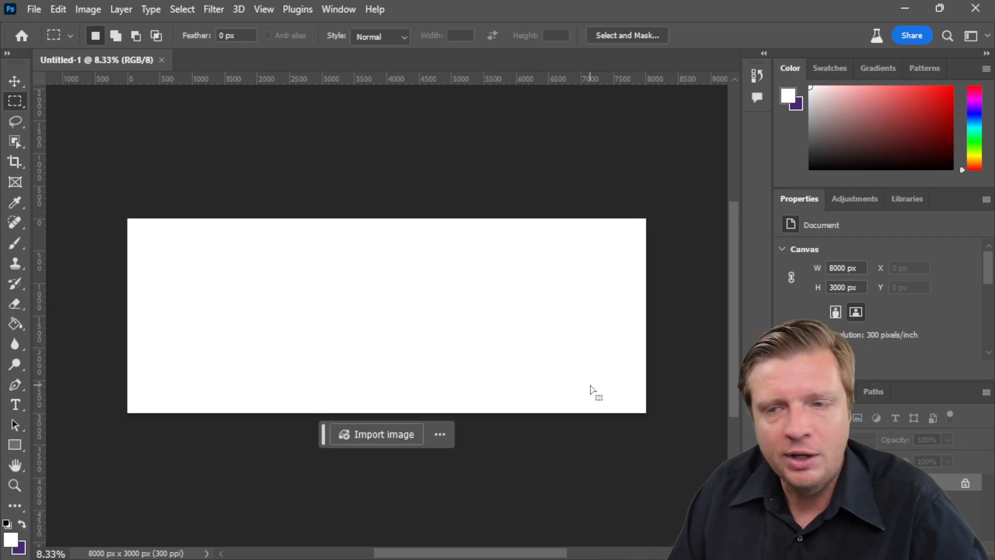
Select the entire canvas and run Generative Fill on it with an empty prompt
key(ctrl+a)
click(297, 438)
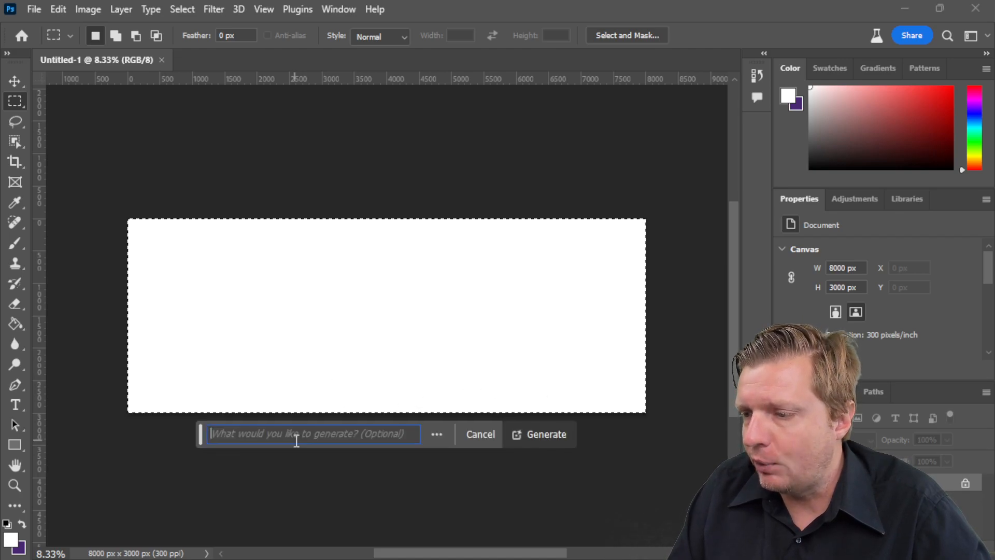
click(530, 435)
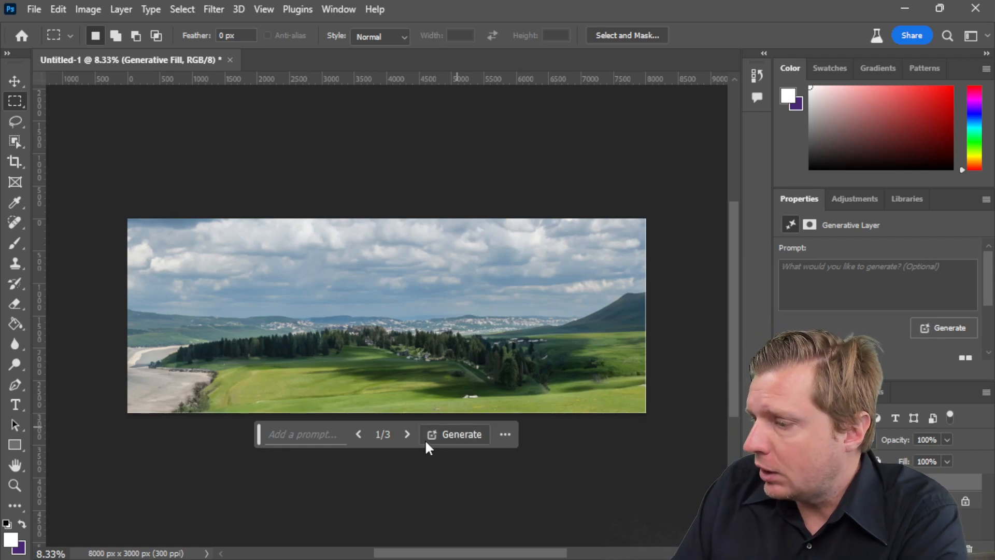
Review the generated landscape variations up to the third one and examine their thumbnails
click(406, 435)
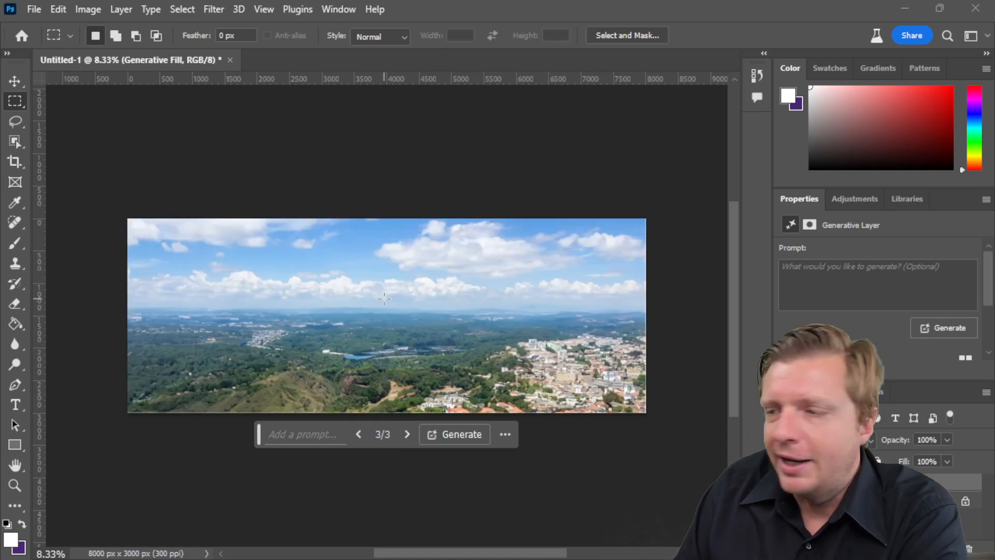
scroll(991, 293, down, 1)
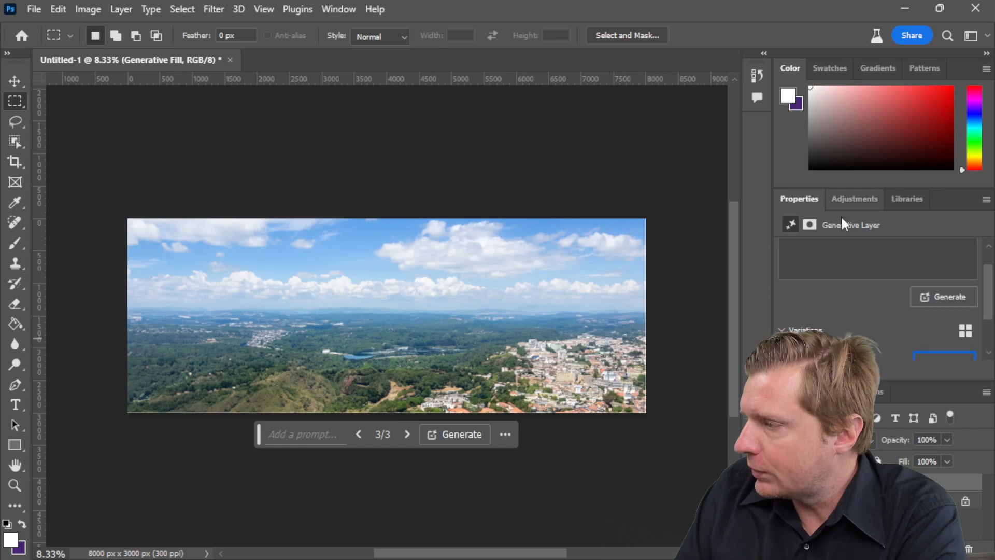
scroll(990, 316, down, 2)
scroll(987, 319, down, 1)
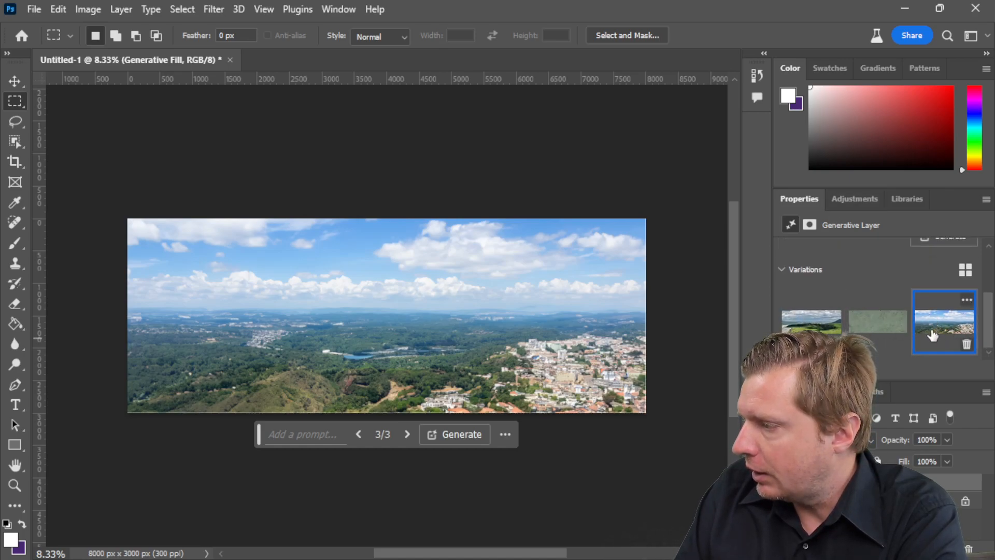
Generate another set of variations without a prompt and choose the orange autumn forest
click(460, 441)
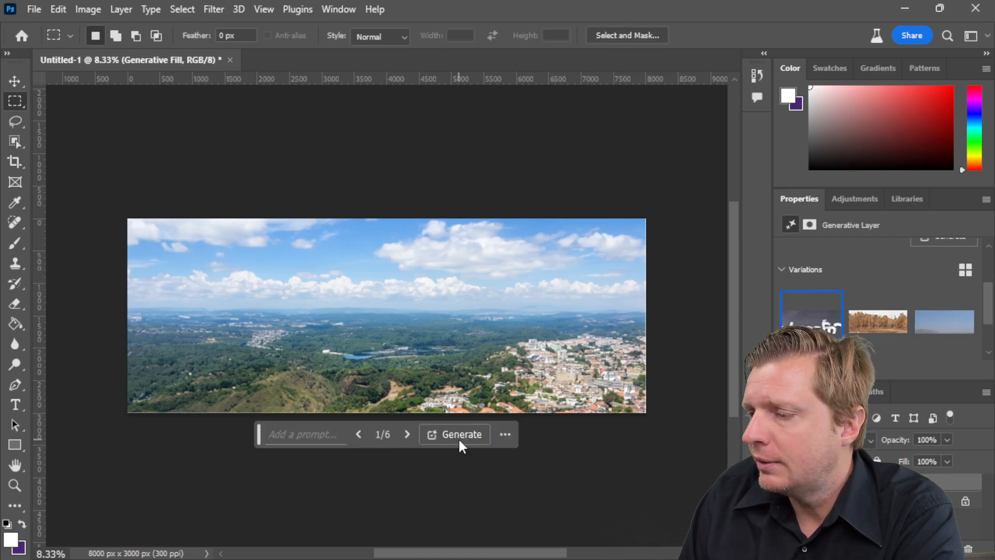
click(882, 328)
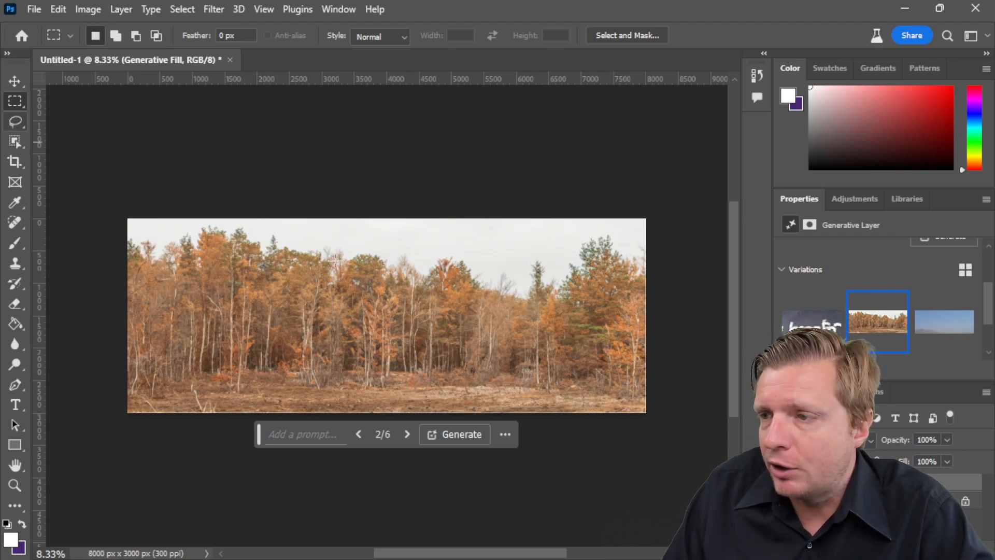
Select a wide rectangle of sky above the treetops and generative-fill it with the prompt "add birds flying across the sky"
drag(333, 226, 598, 292)
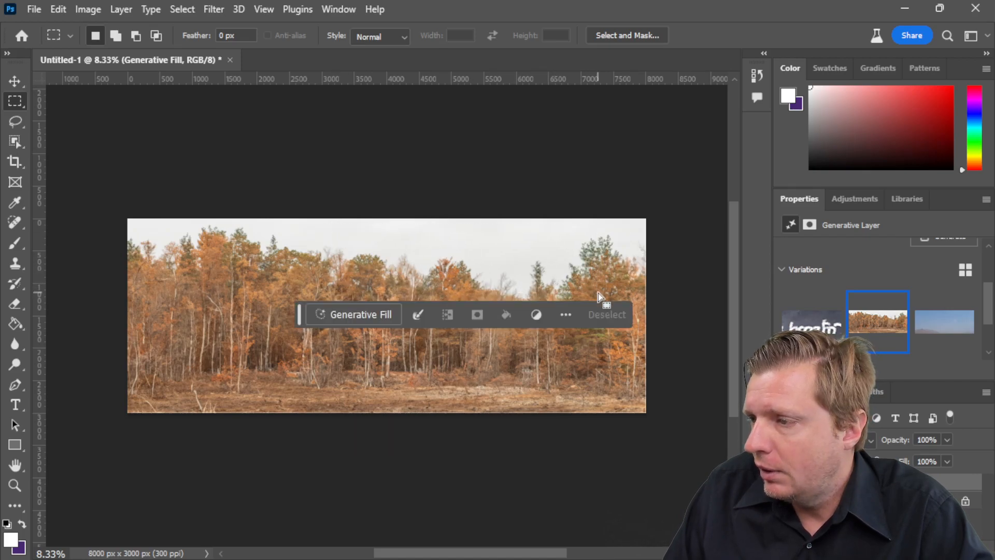
click(386, 314)
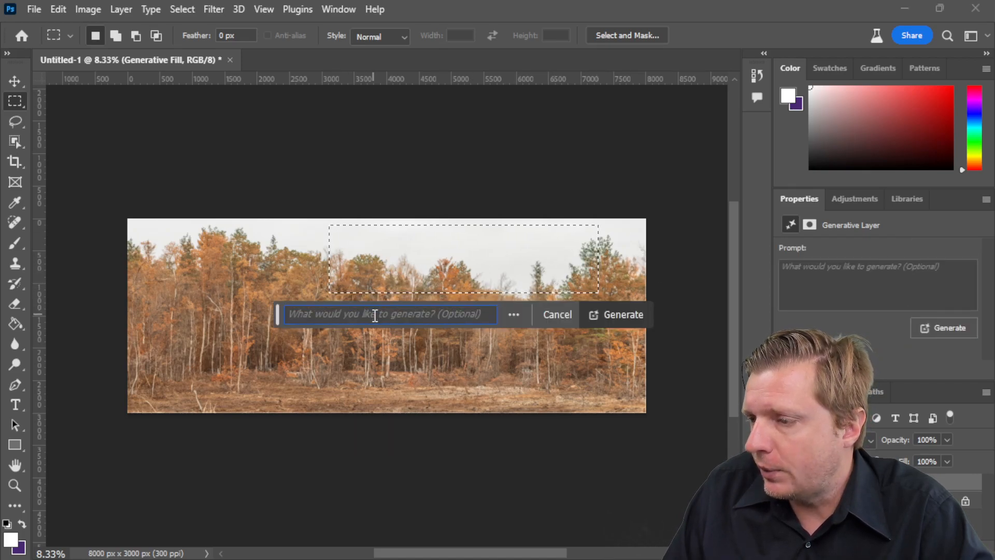
text(add )
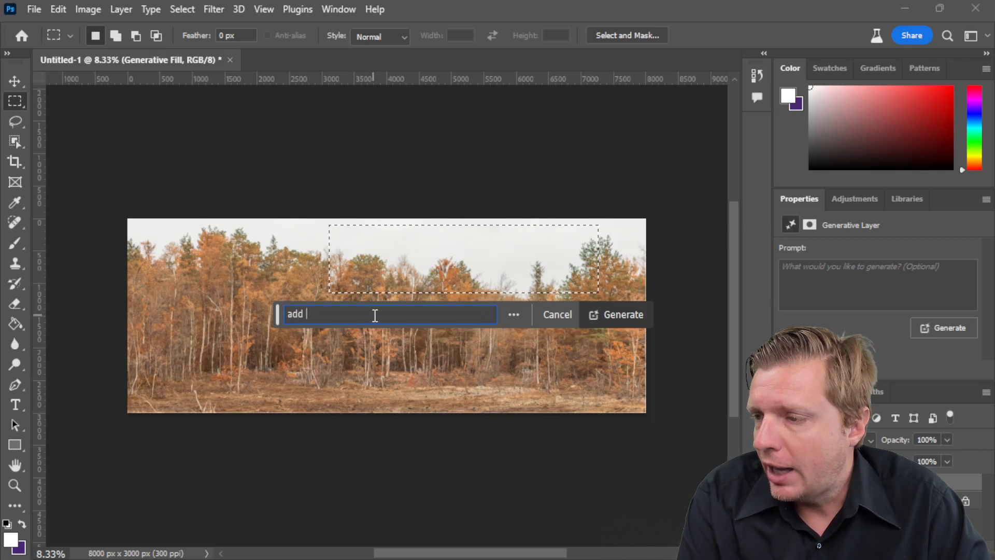
text(birds flying across the sky)
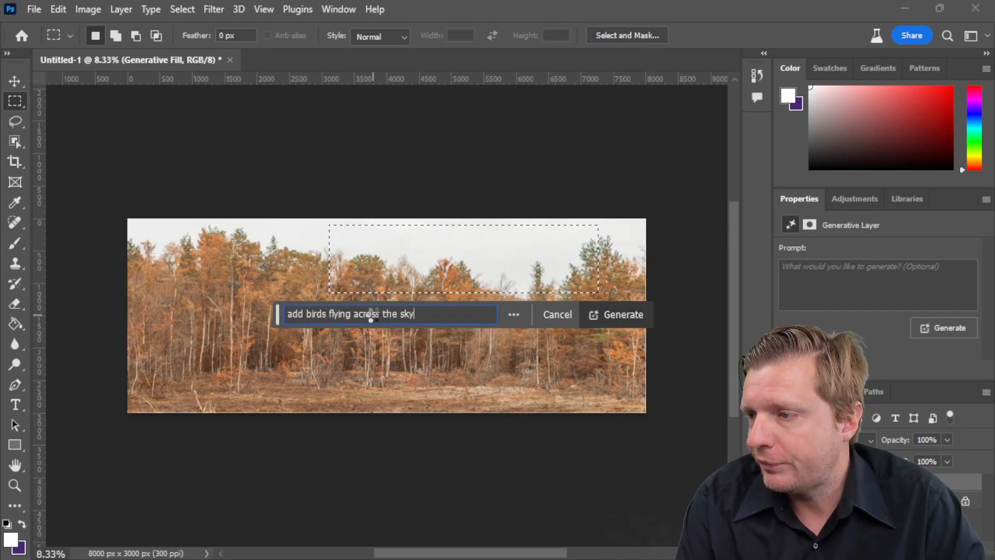
key(Return)
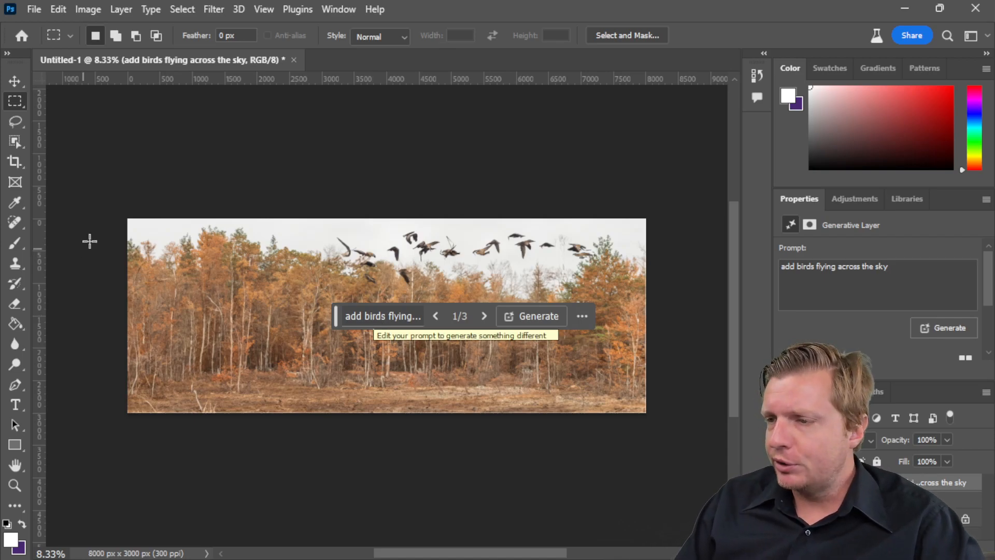
Select a wide rectangle across the lower forest and generative-fill it with the prompt "add 3 lifted pick-up trucks"
drag(160, 278, 359, 366)
click(353, 358)
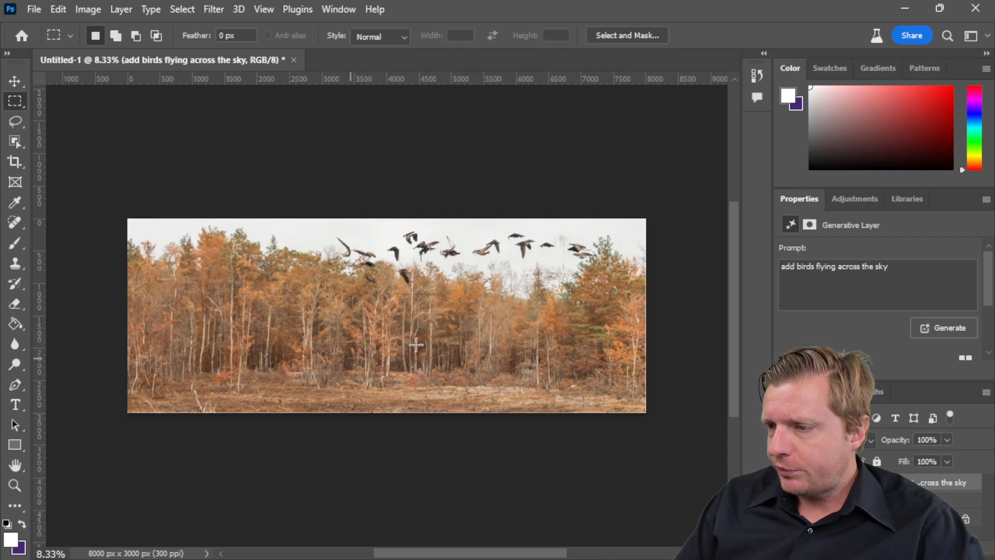
drag(189, 288, 528, 392)
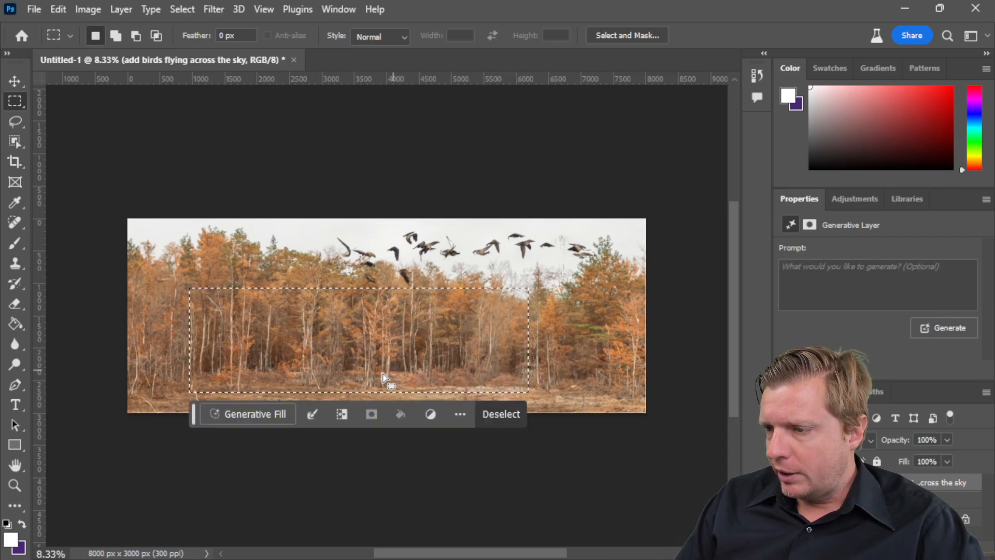
click(266, 412)
text(ad)
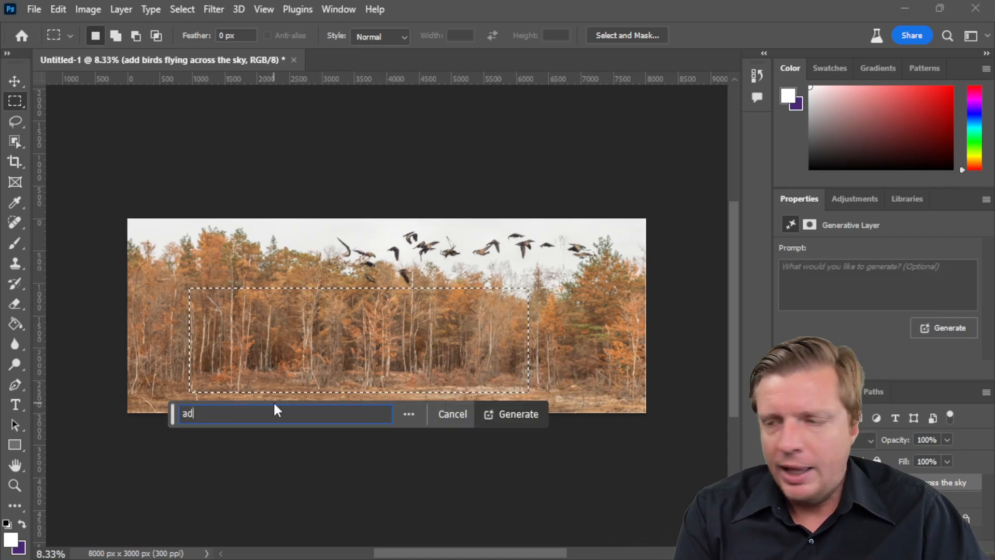
text(d 3 lifted pick-up trucks)
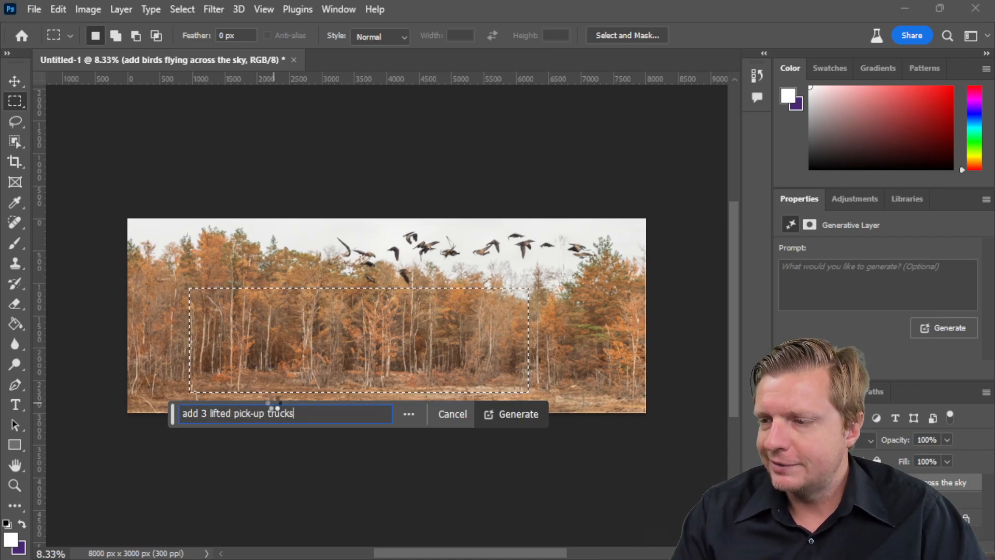
key(Return)
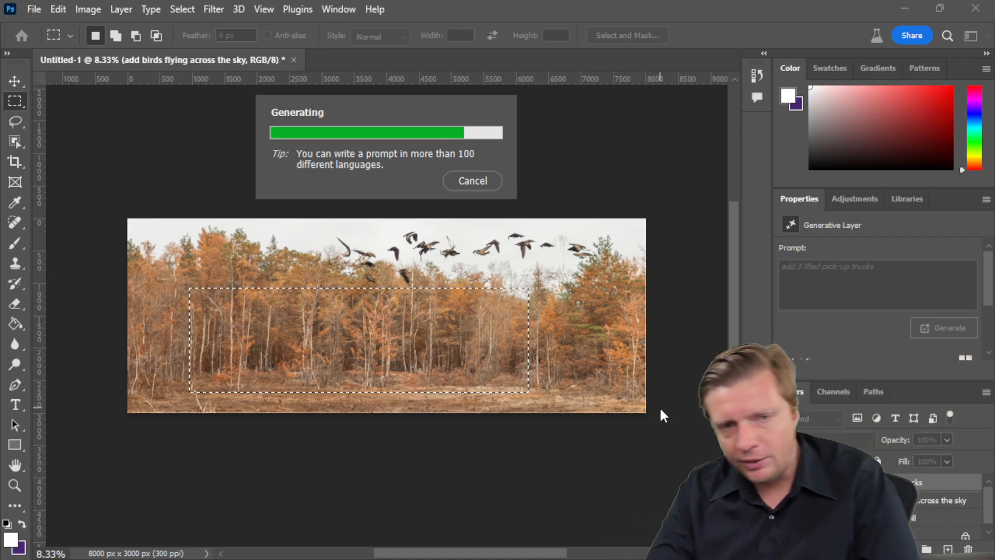
Make more room for the layer list and toggle the pick-up trucks layer off and on to compare the image
drag(825, 381, 825, 356)
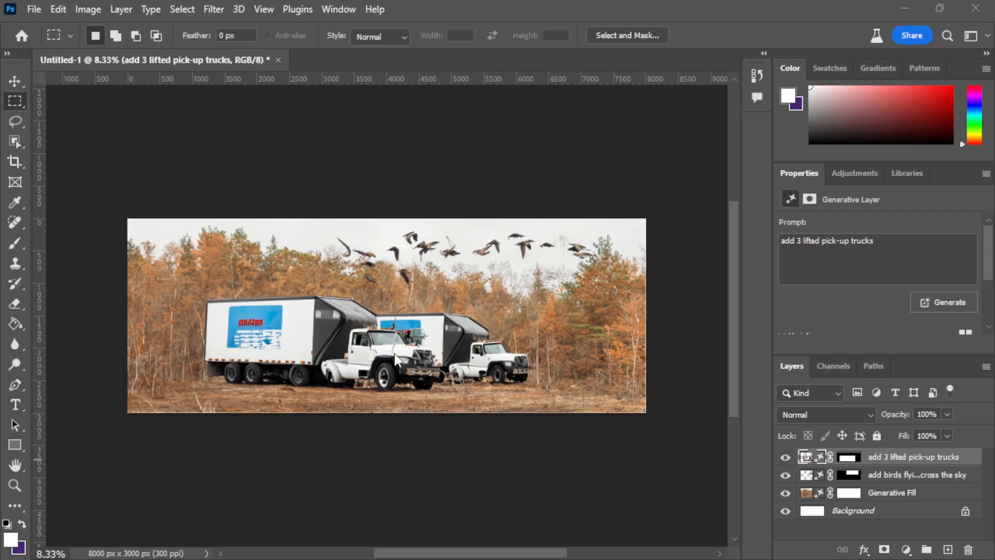
click(785, 458)
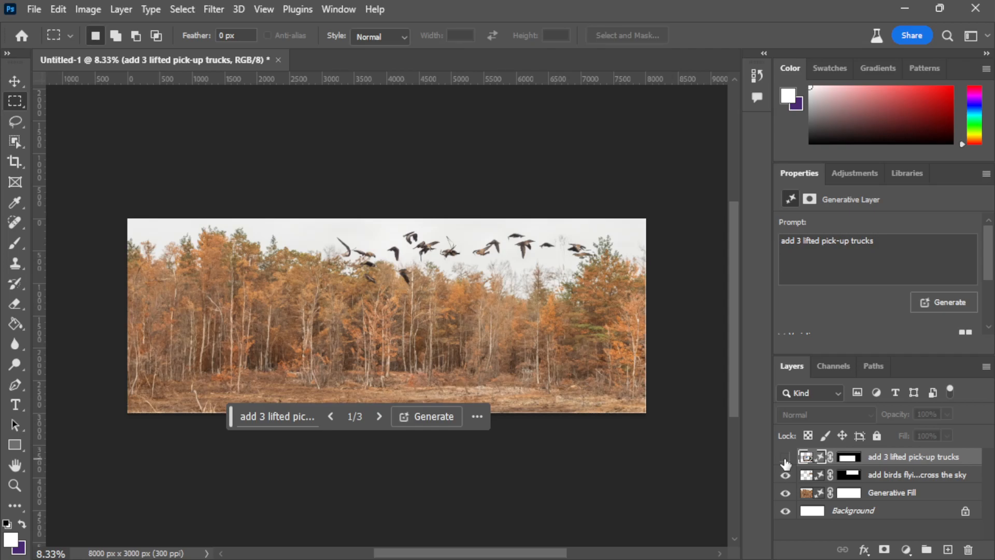
click(785, 458)
click(786, 458)
click(786, 458)
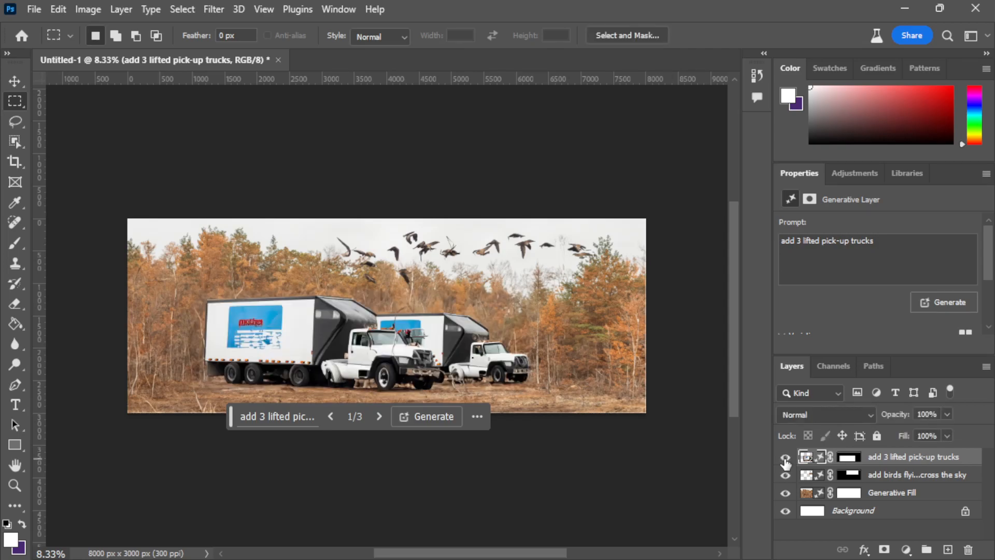
Review all three truck variations and return to the first one
click(380, 415)
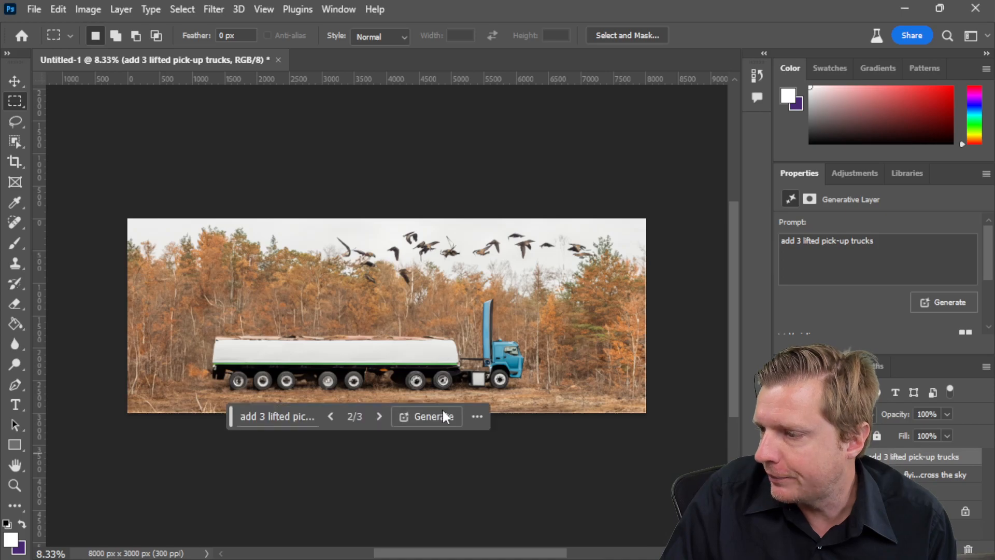
click(379, 416)
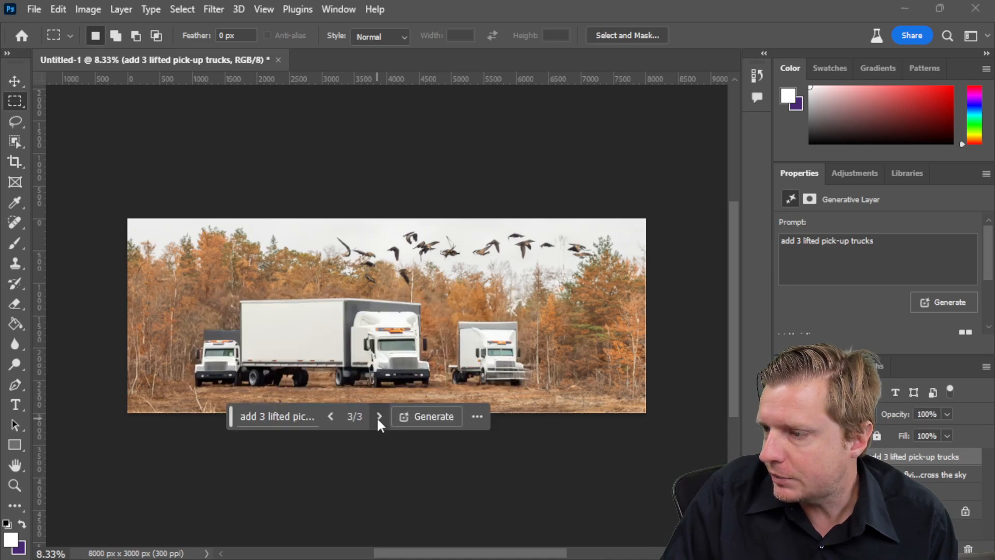
scroll(933, 267, down, 3)
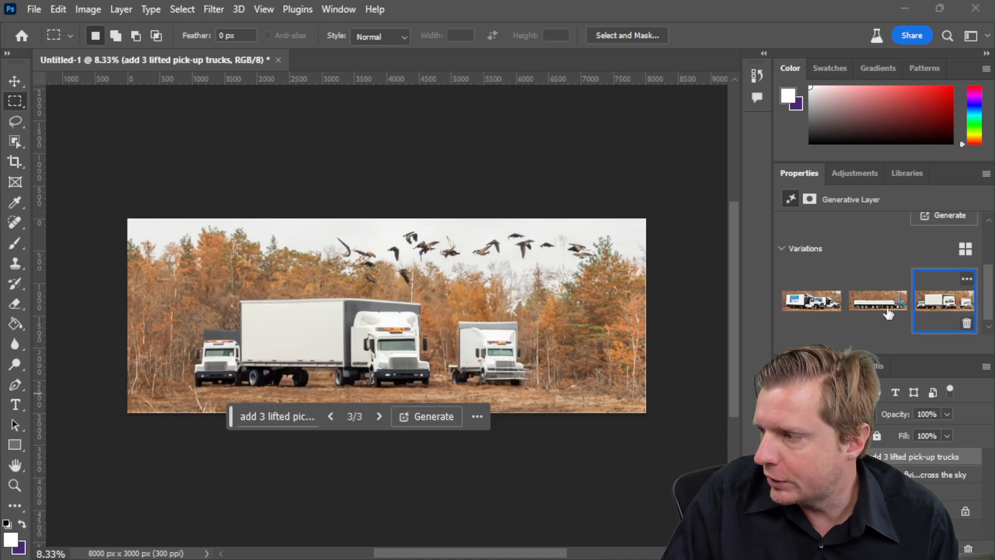
click(819, 311)
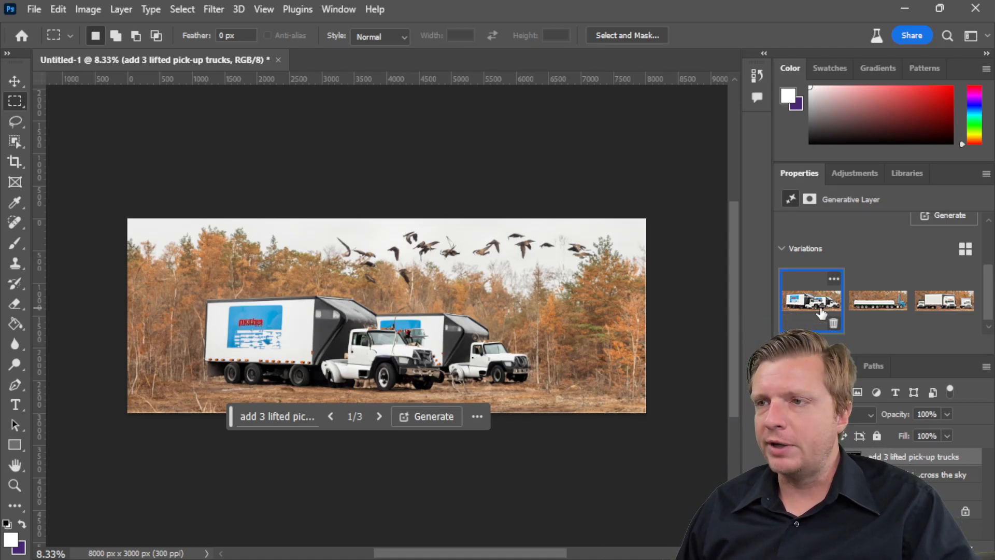
Close the untitled forest document without saving it
click(278, 59)
click(490, 223)
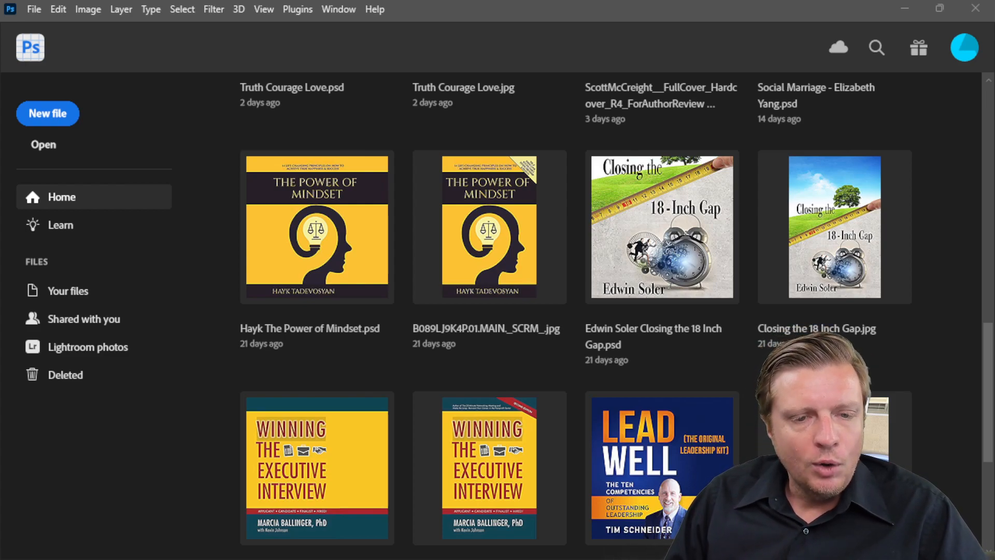
Try to open IMG_9472.JPG from the recent files
scroll(399, 433, down, 5)
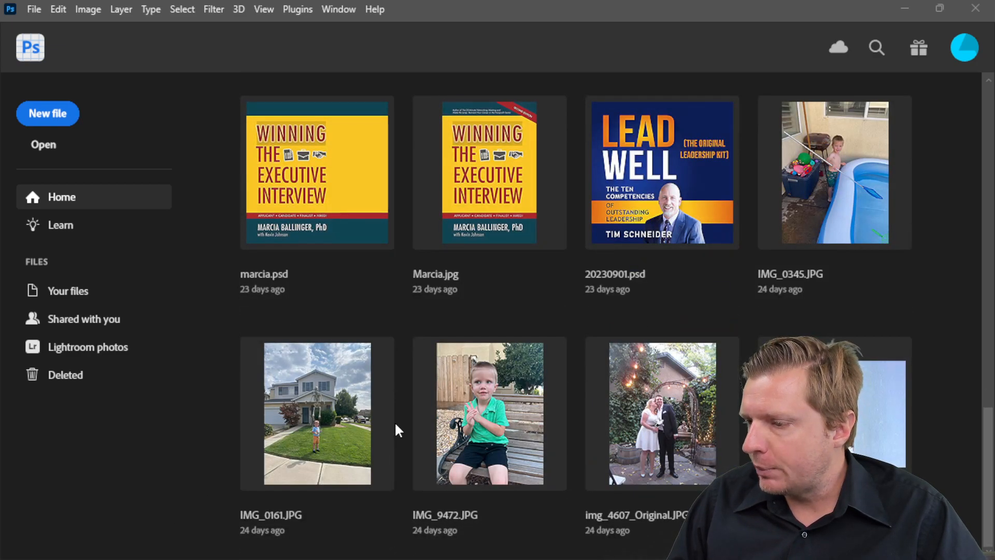
click(491, 420)
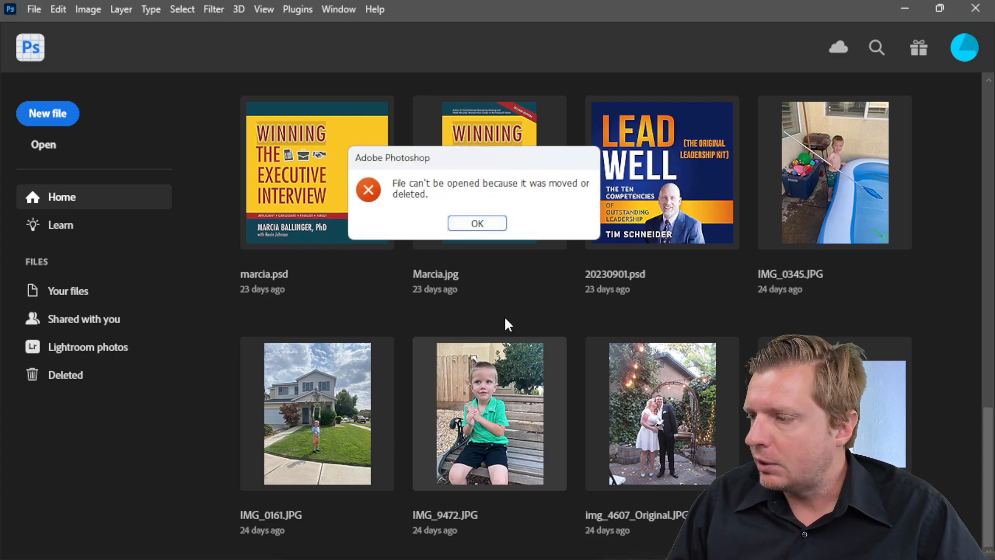
click(456, 226)
Open the photo IMG_0814.JPG from the Downloads folder
scroll(562, 267, up, 10)
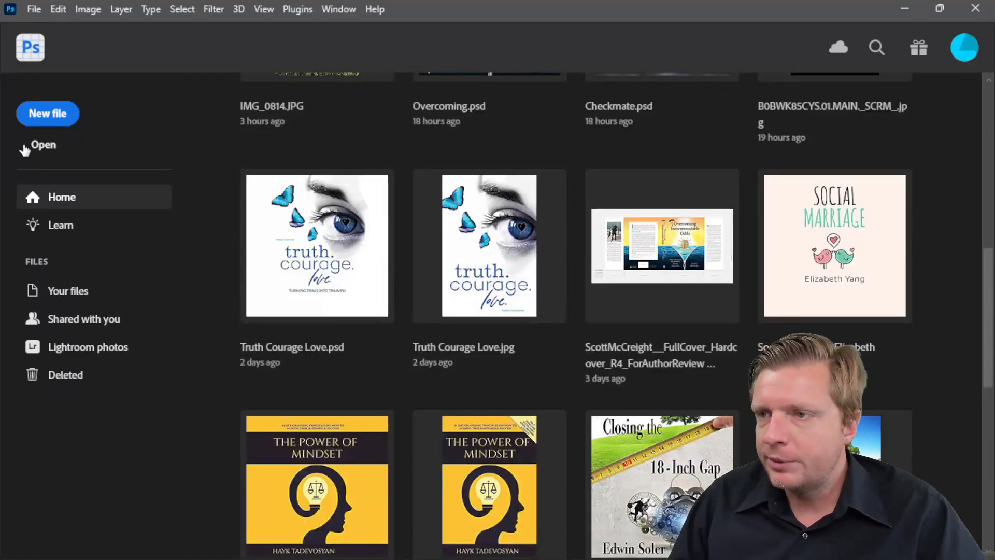
click(45, 145)
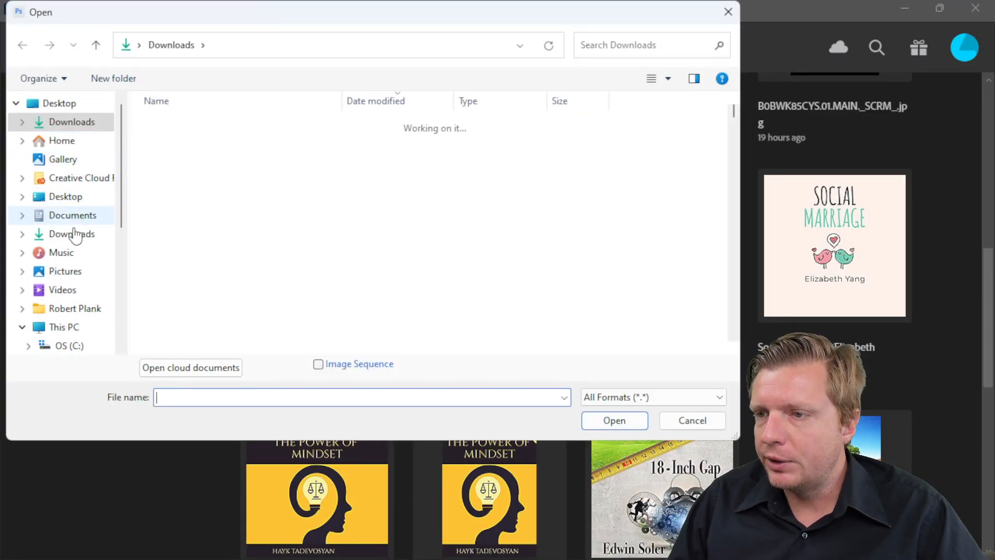
click(73, 231)
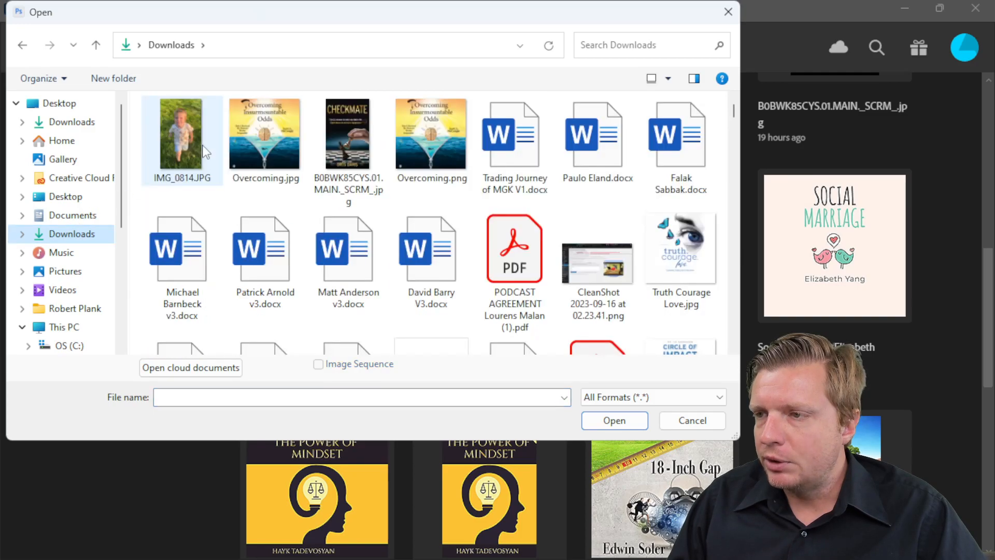
double_click(193, 145)
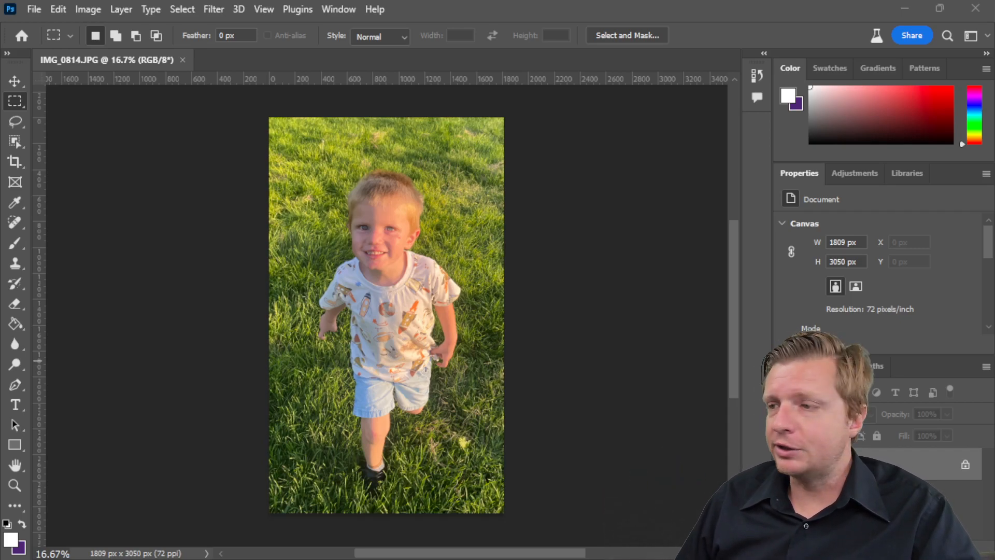
Select a large rectangle enclosing the whole boy and check whether the Contextual Task Bar is enabled
click(298, 196)
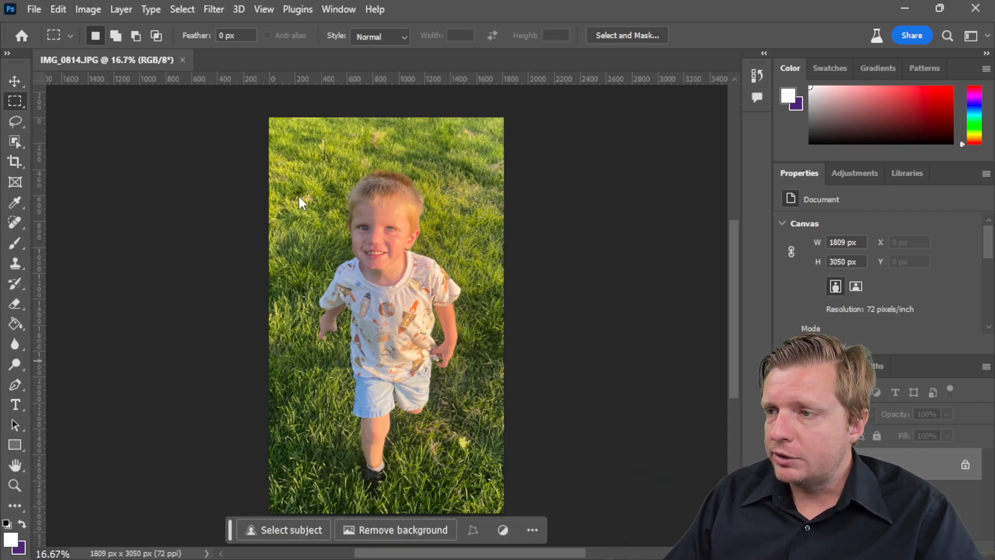
drag(287, 152, 486, 490)
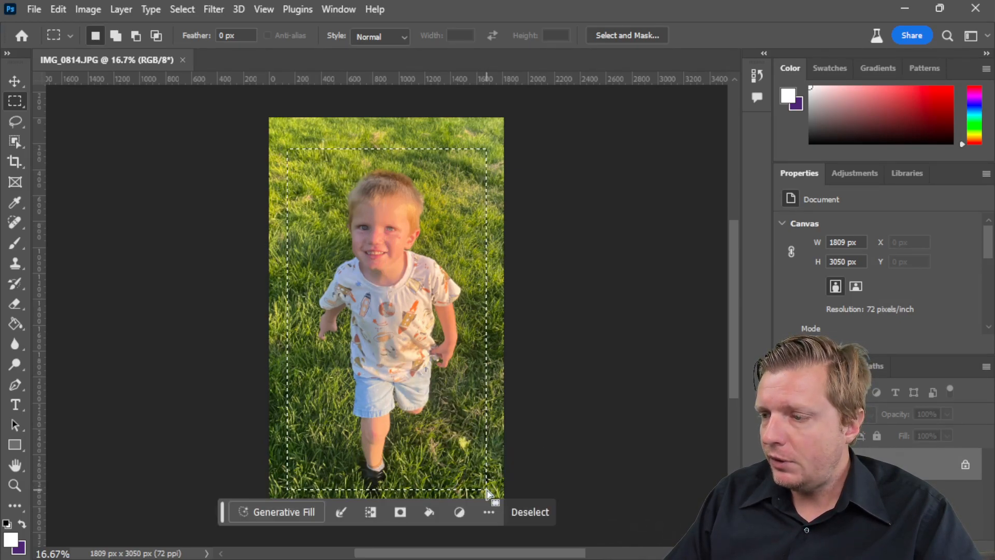
click(332, 8)
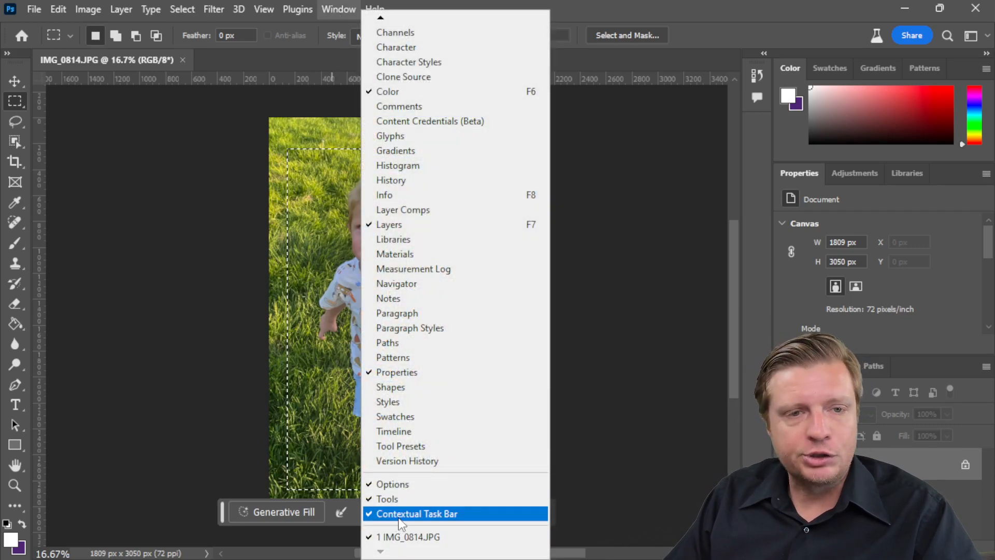
click(628, 2)
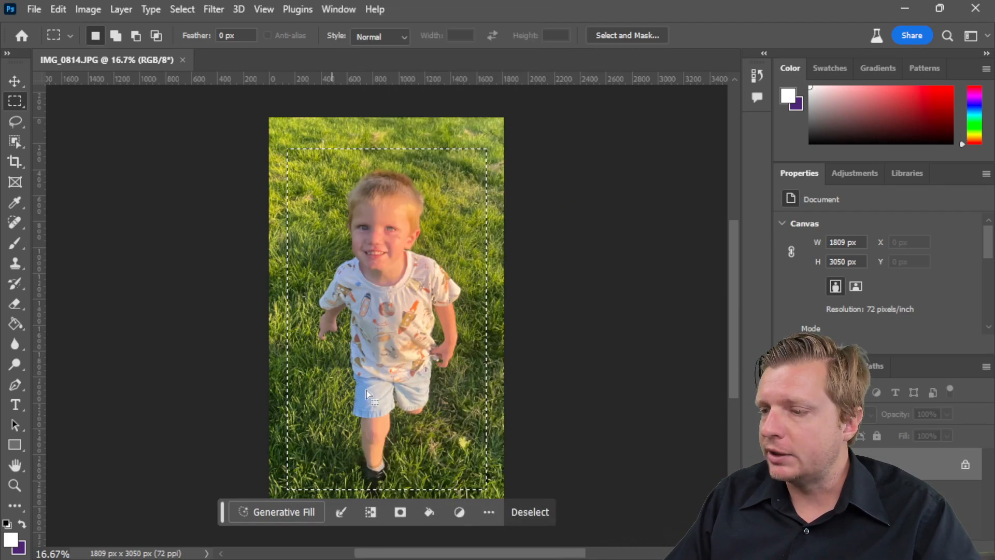
Run Generative Fill on the selected area with the prompt "remove the boy and keep the grass background"
click(305, 513)
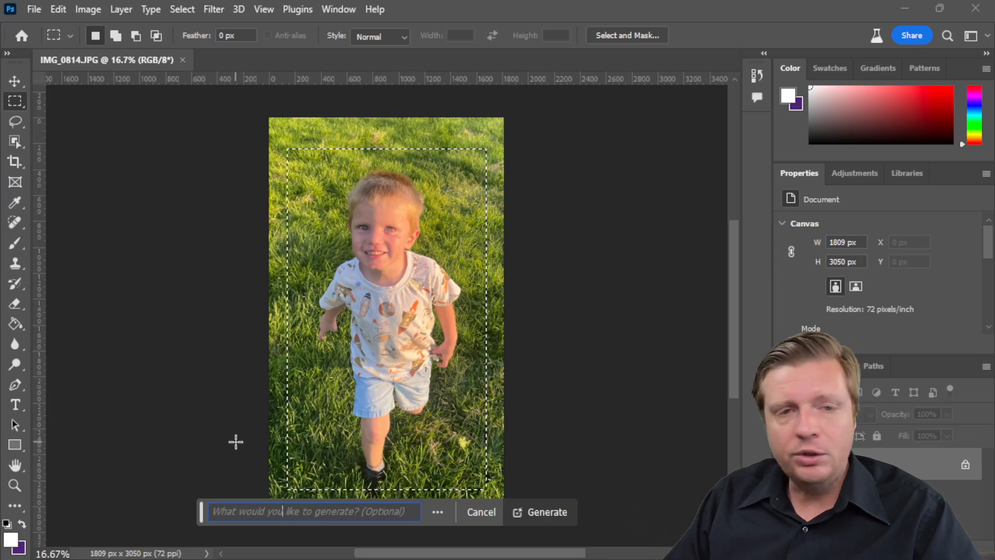
text(remo)
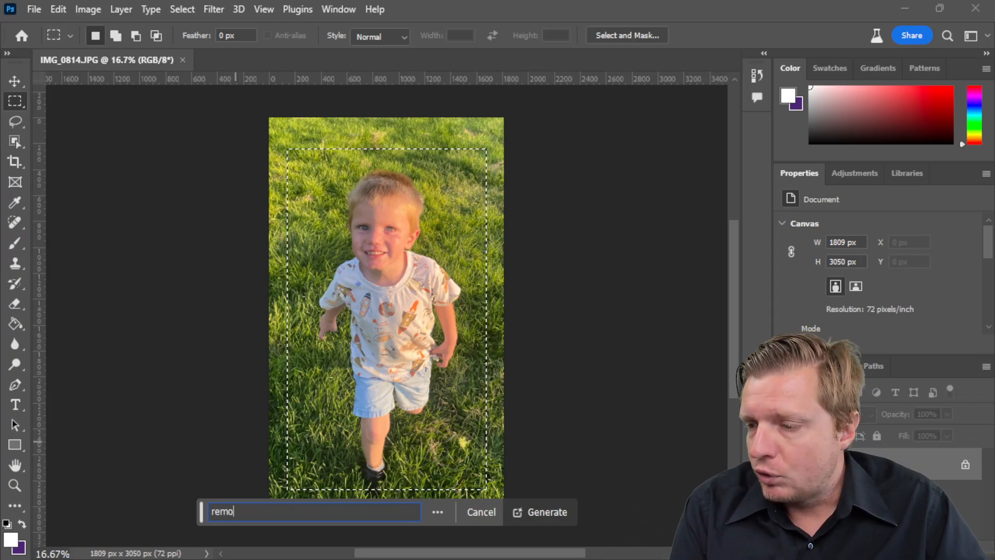
text(ve the boy and keep the grass background)
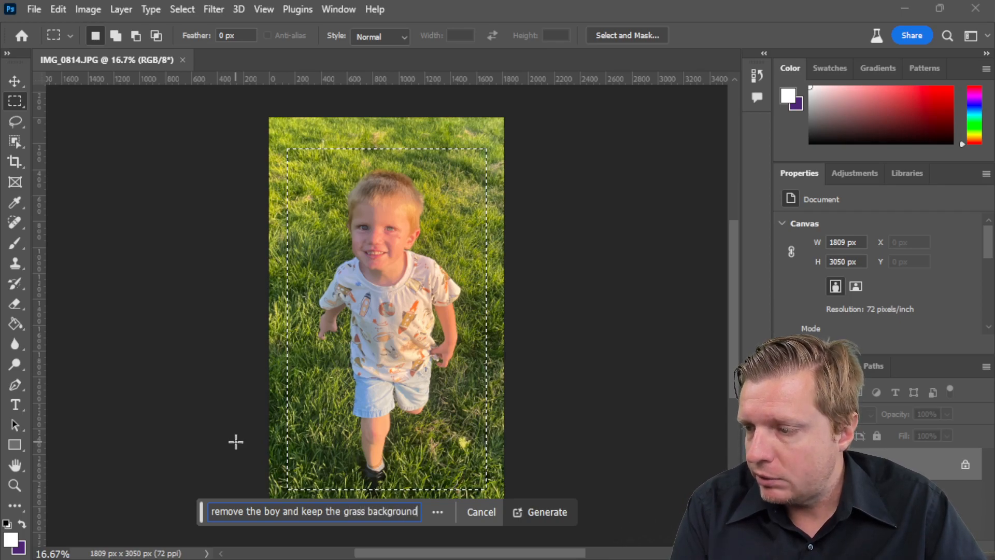
key(Return)
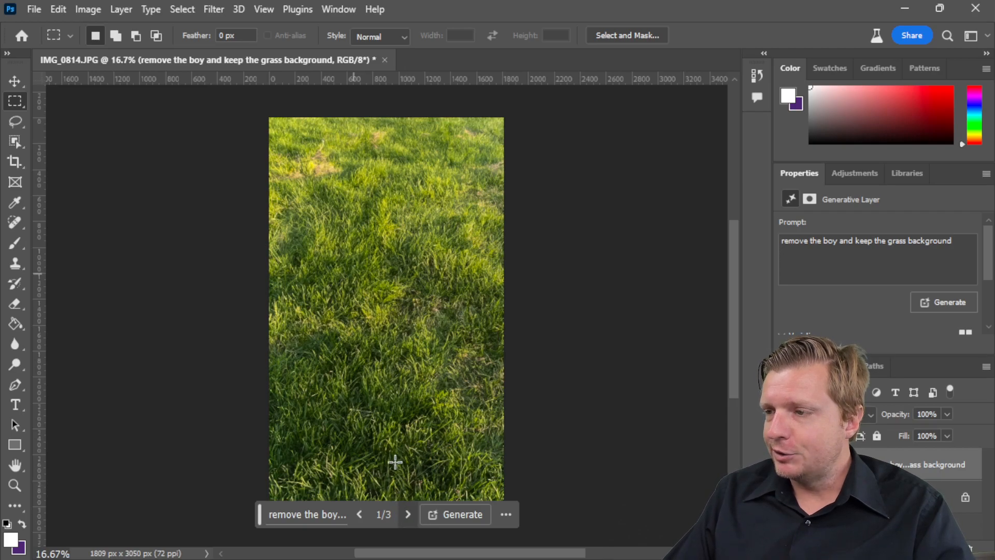
Review all three variations of the grass background and return to the first one
click(409, 514)
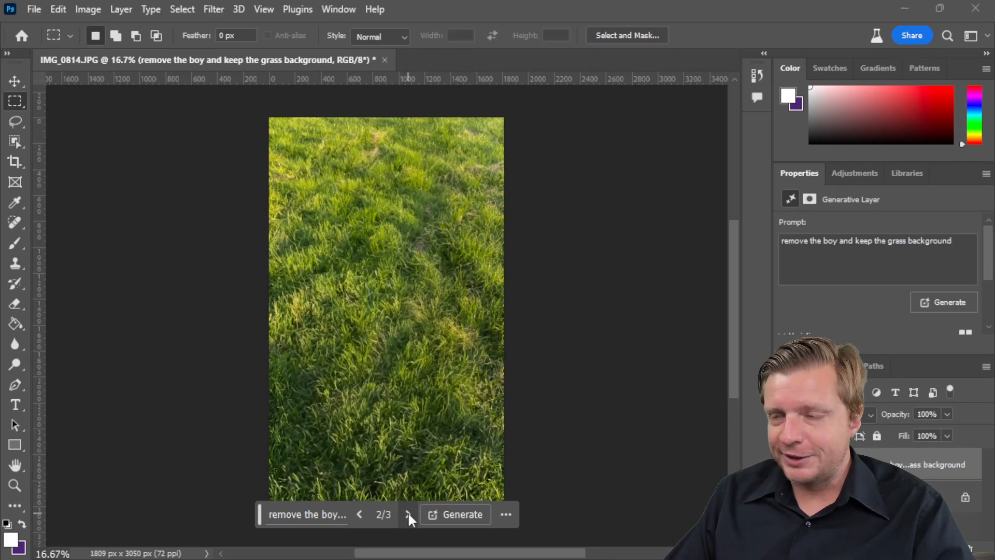
click(409, 513)
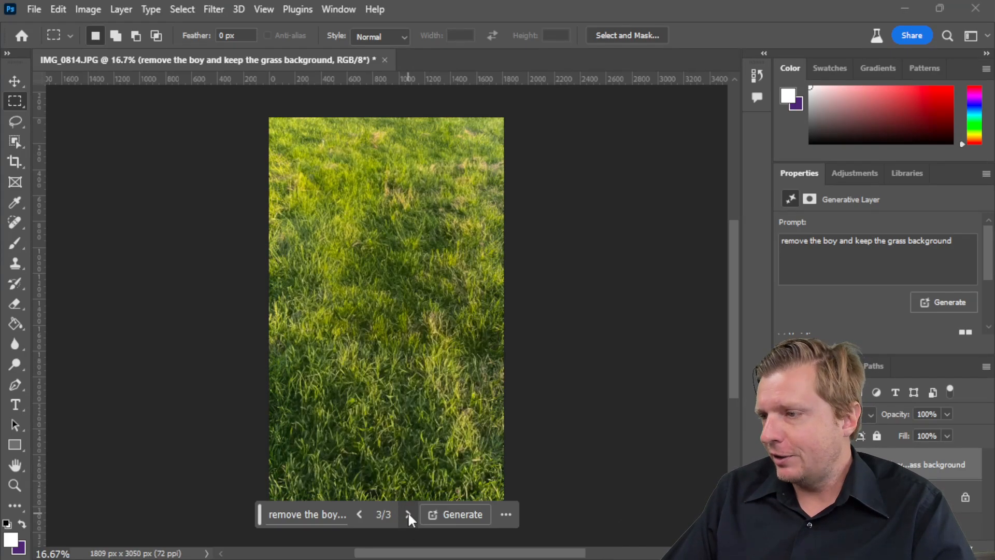
click(364, 515)
click(363, 515)
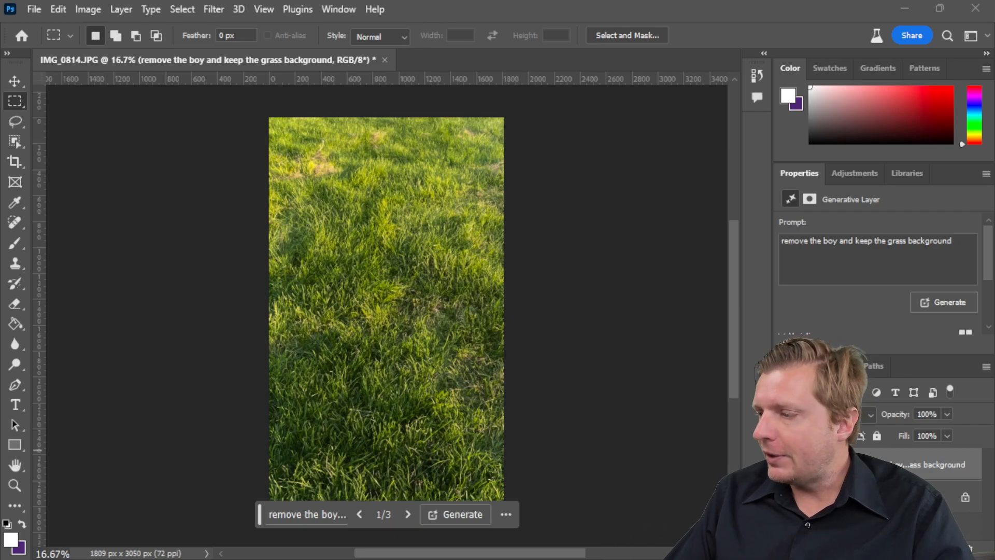
Compare the photo with and without the generated grass layer, leaving that layer hidden
click(784, 464)
click(783, 464)
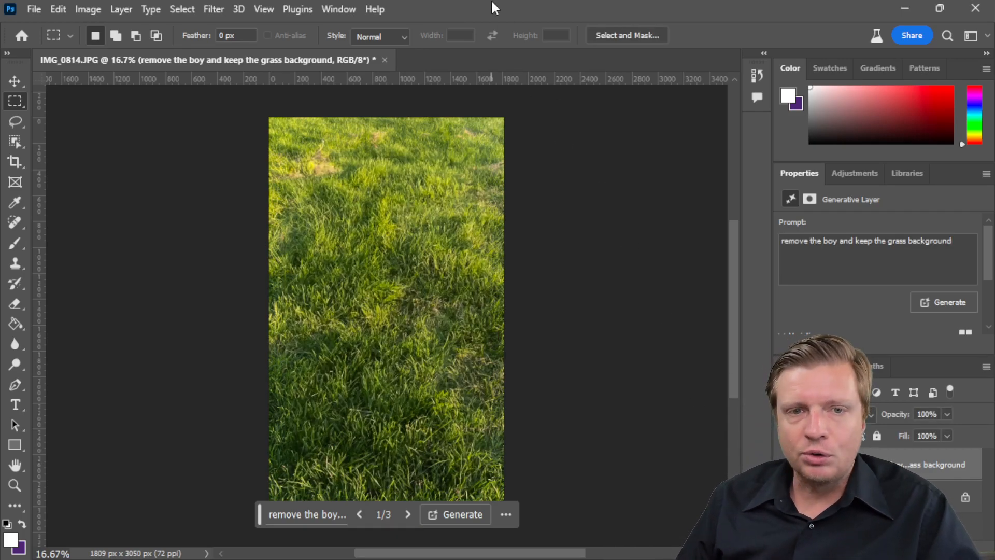
click(783, 464)
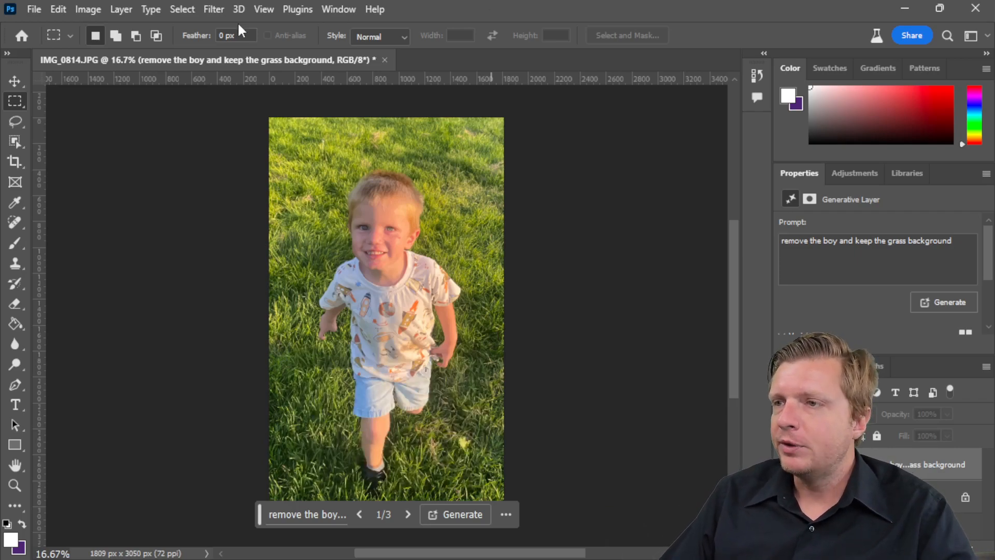
Try to enlarge the canvas to 8000 by 5000 pixels with the background extension color, and undo the resize
click(83, 10)
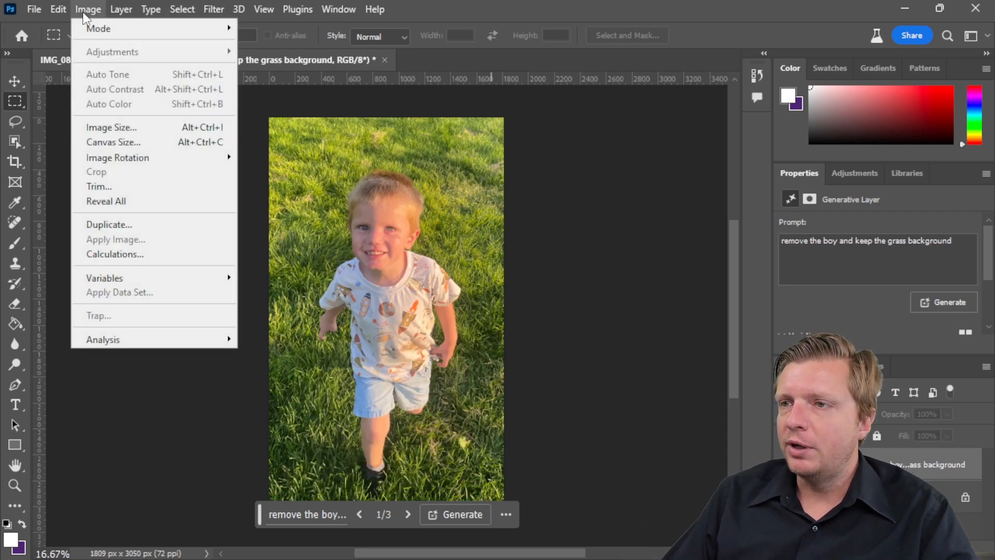
click(99, 141)
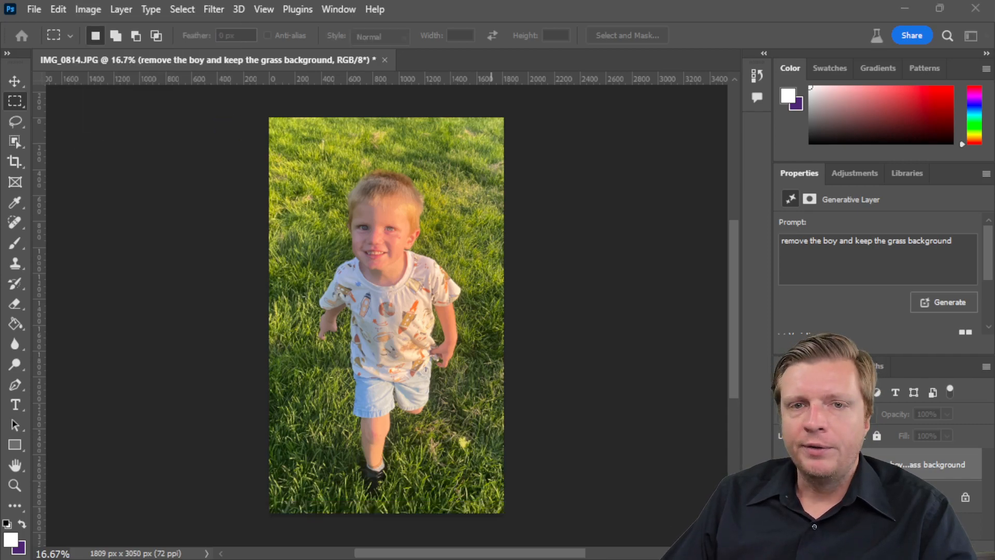
key(ctrl+alt+c)
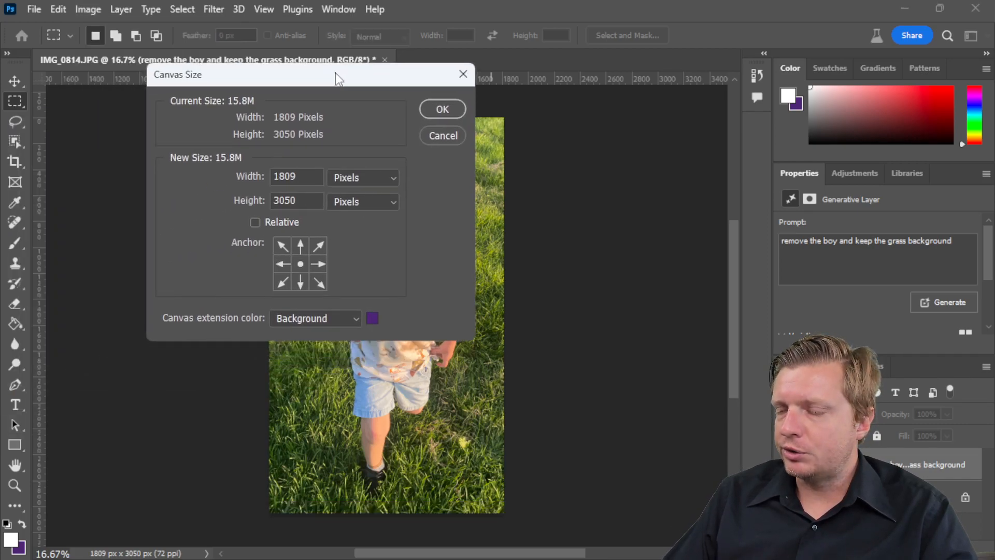
drag(337, 79, 279, 63)
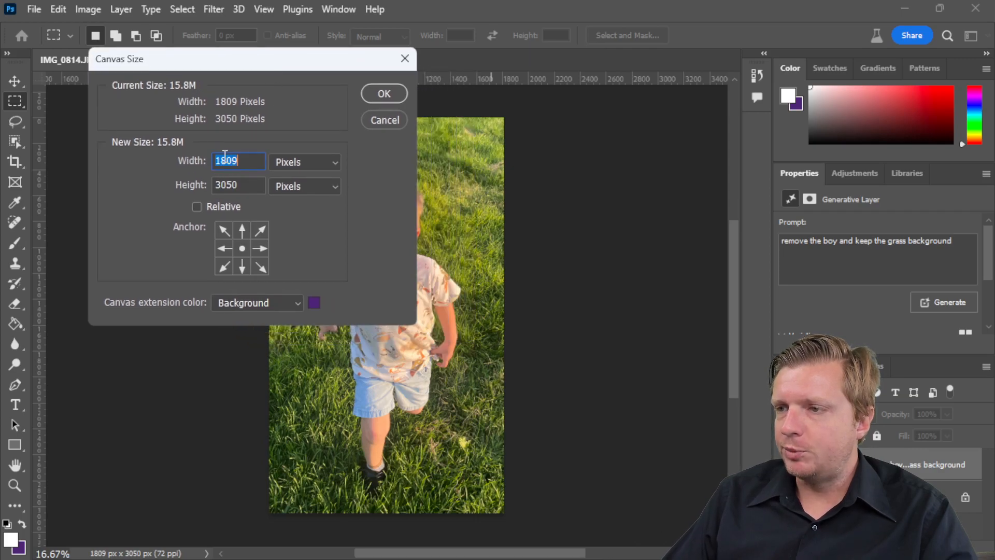
text(8000)
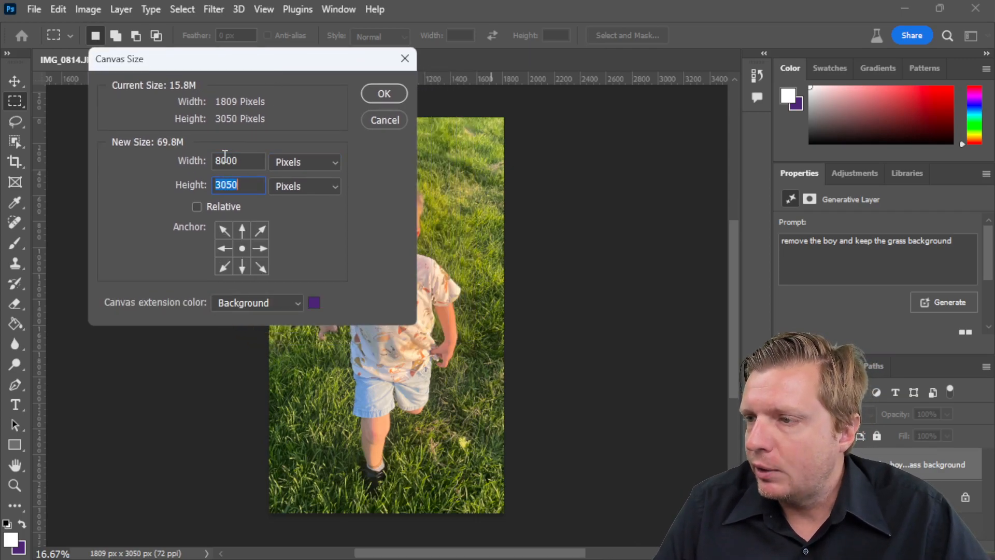
text(5000)
key(Return)
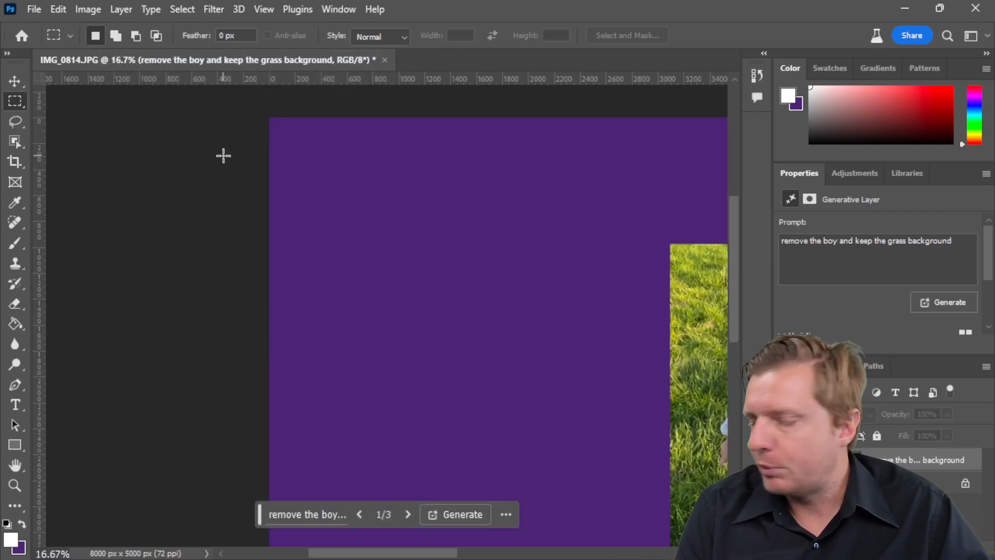
key(ctrl+z)
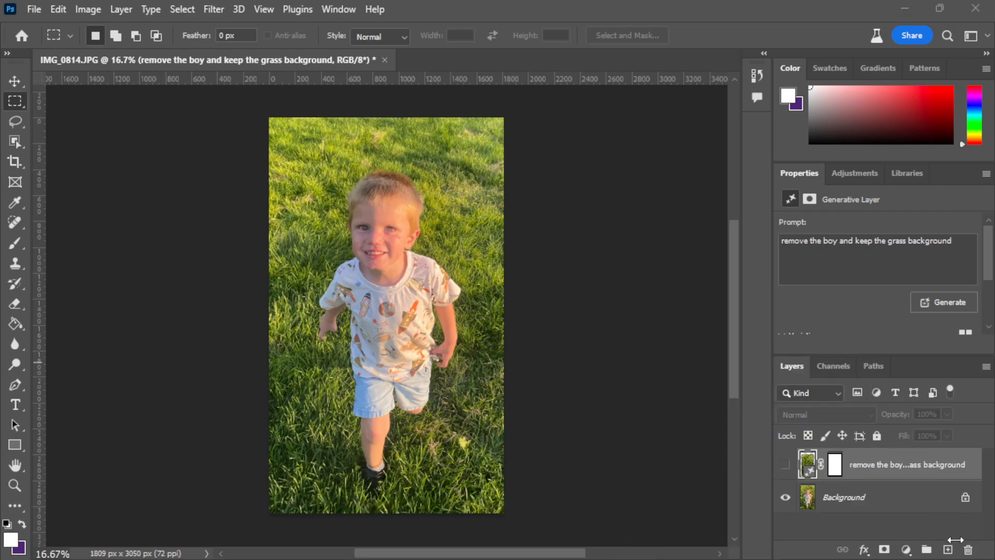
Delete the hidden generative grass layer and convert the locked Background into a regular layer named Layer 0
click(969, 549)
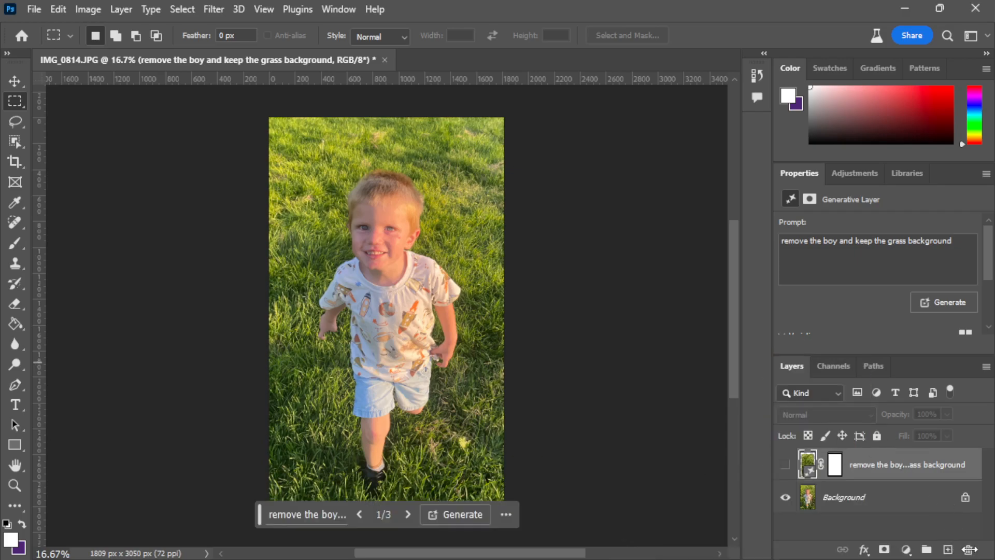
click(969, 549)
click(460, 226)
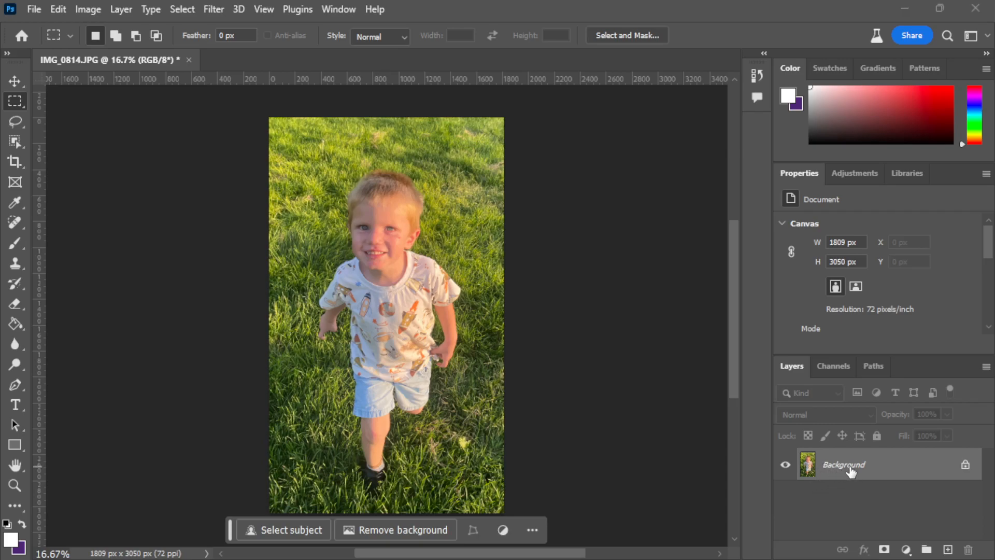
double_click(851, 469)
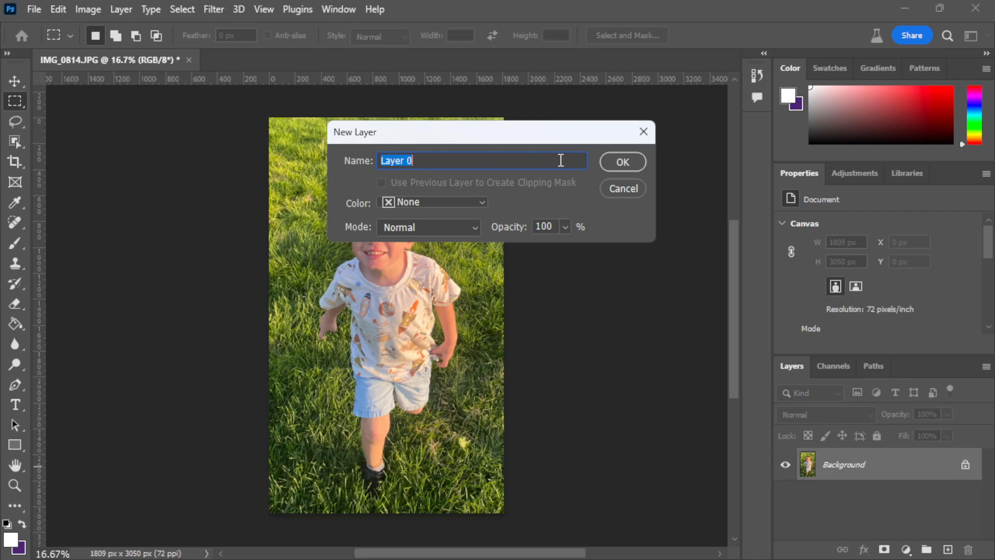
click(623, 161)
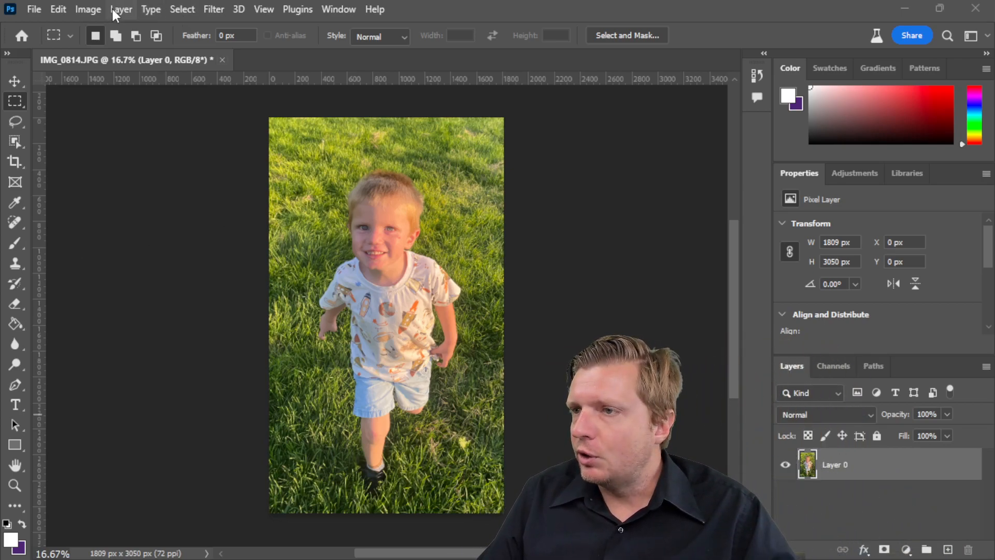
Enlarge the canvas to 5000 by 5000 pixels around the centered photo
click(92, 8)
click(106, 145)
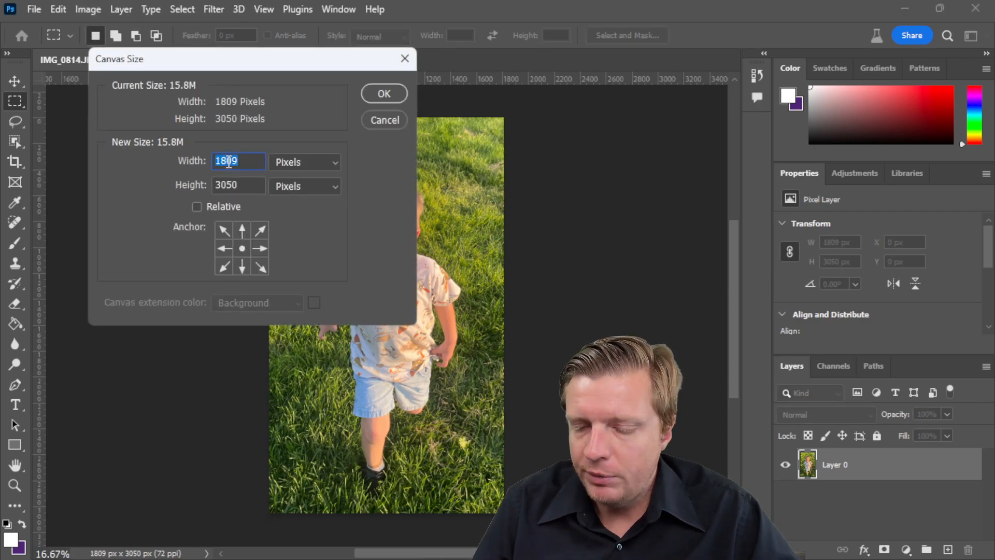
text(500)
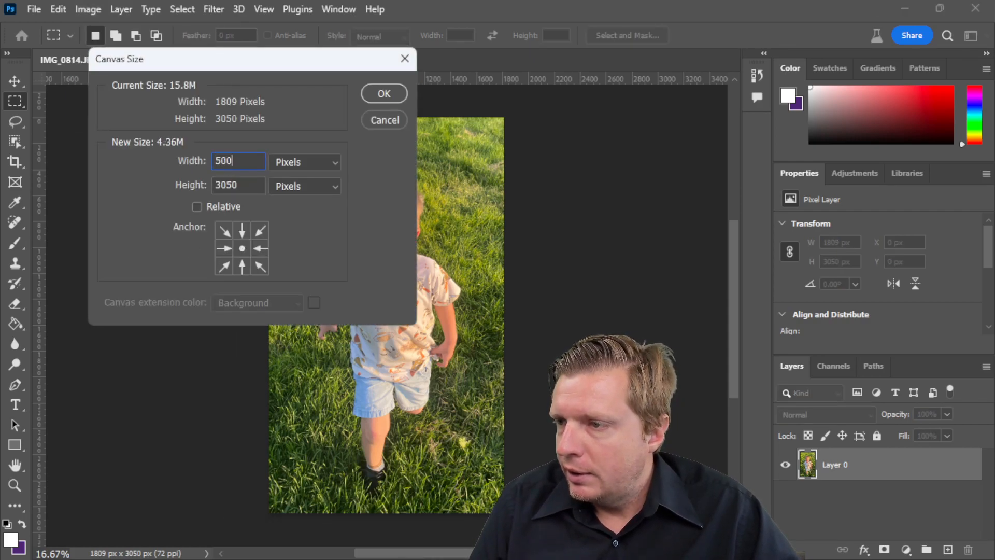
text(0)
text(500)
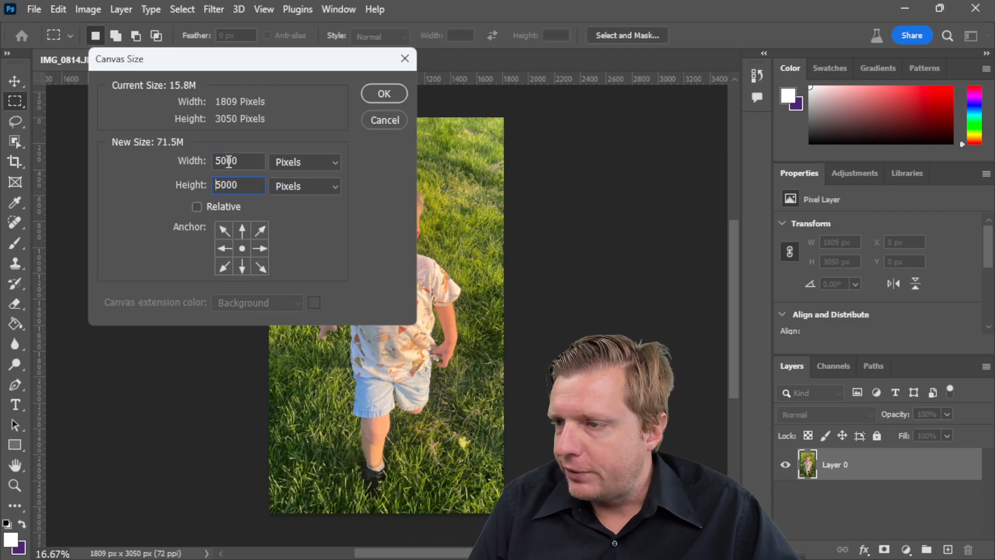
text(0)
key(Return)
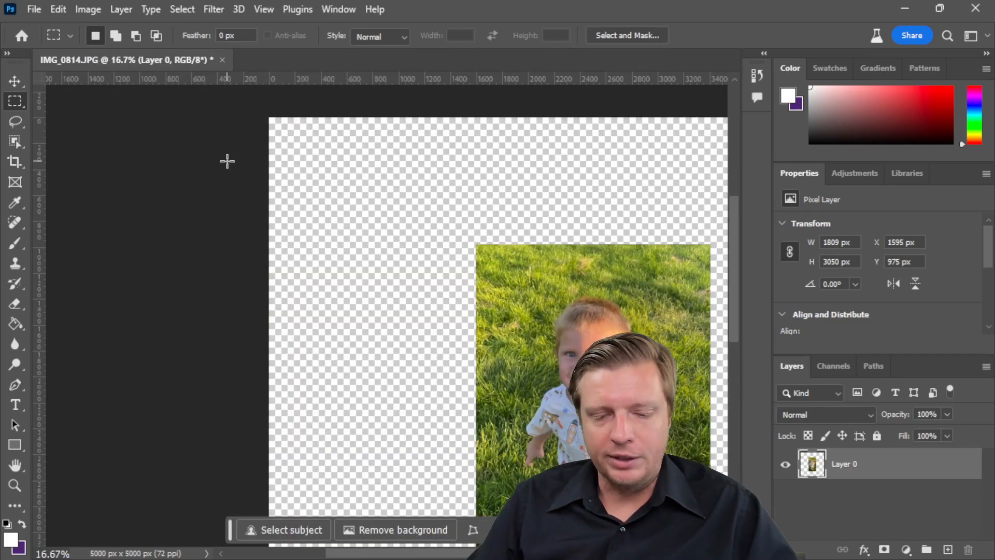
Widen the canvas to 10000 pixels, keeping the photo centered
key(ctrl+minus)
key(ctrl+minus)
key(ctrl+minus)
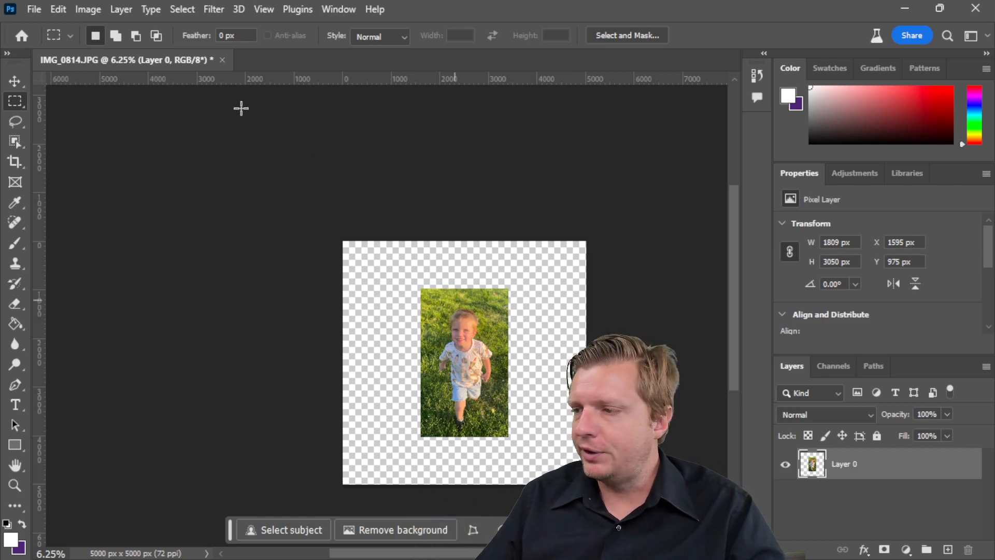
click(88, 9)
click(106, 142)
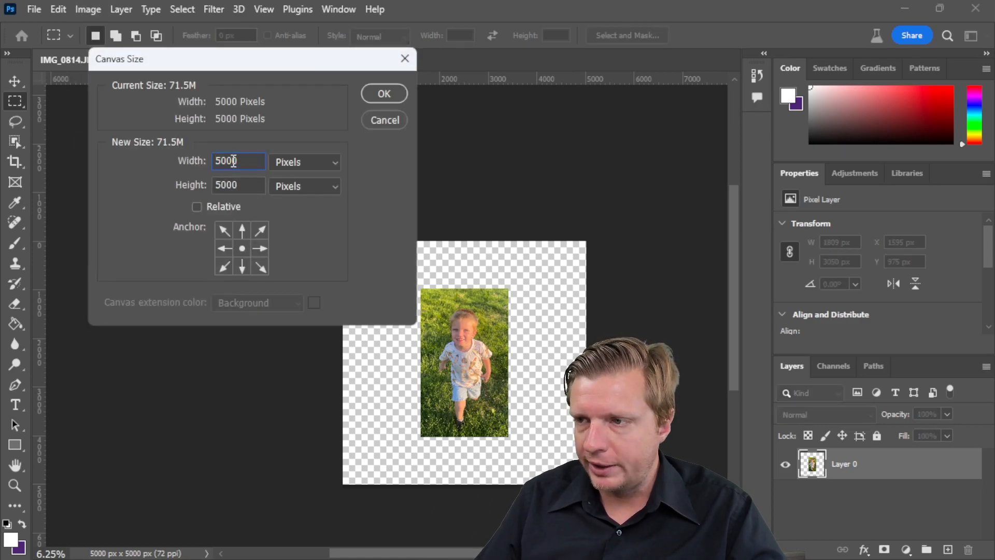
text(100)
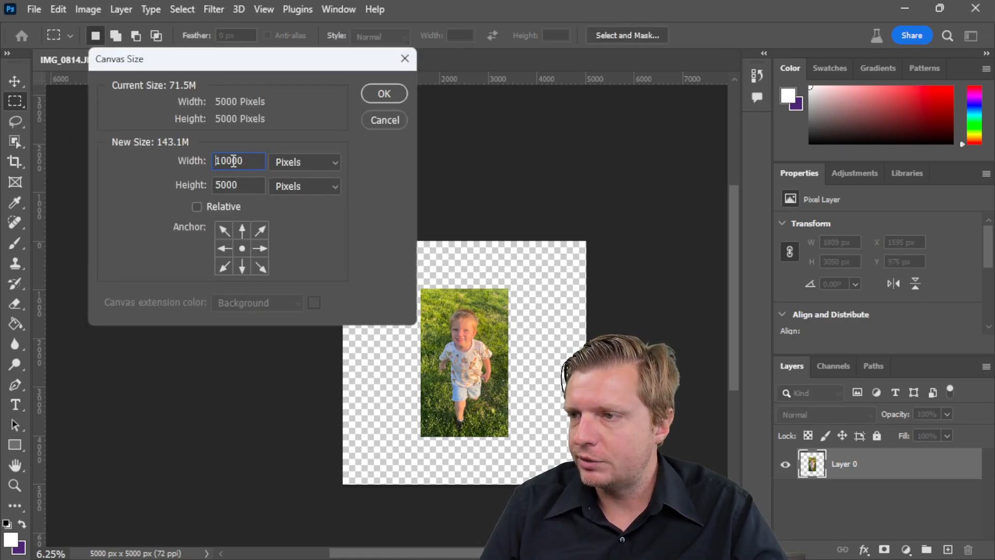
key(Return)
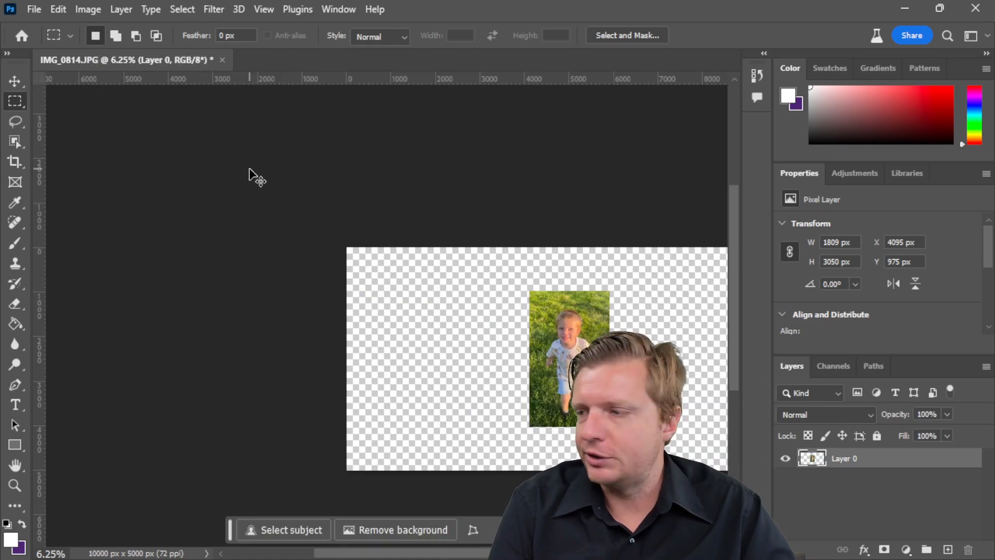
Select a rectangle of about 1520 by 2590 px around the boy, just inside the photo's edges, and invert the selection
key(ctrl+minus)
drag(514, 553, 553, 553)
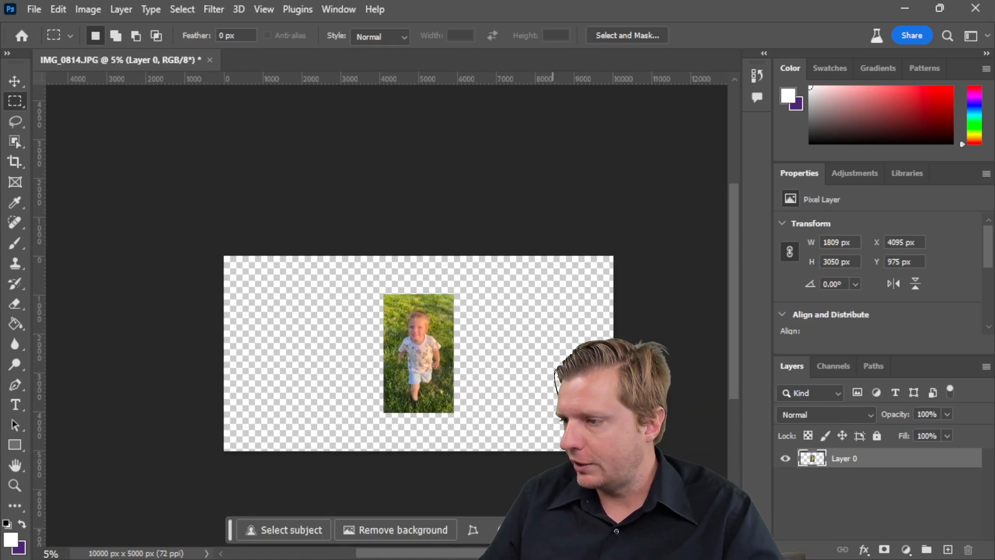
drag(390, 306, 449, 406)
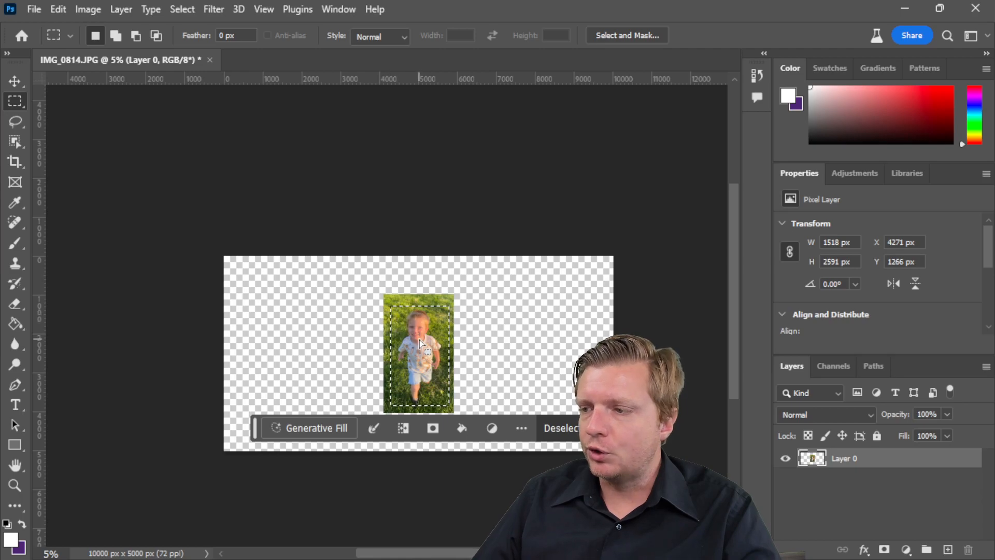
click(181, 8)
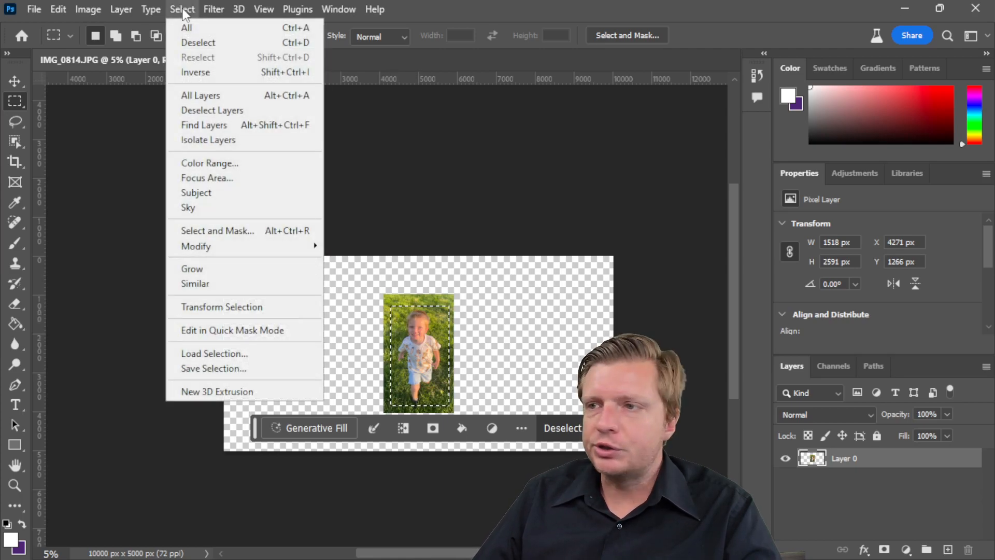
click(238, 76)
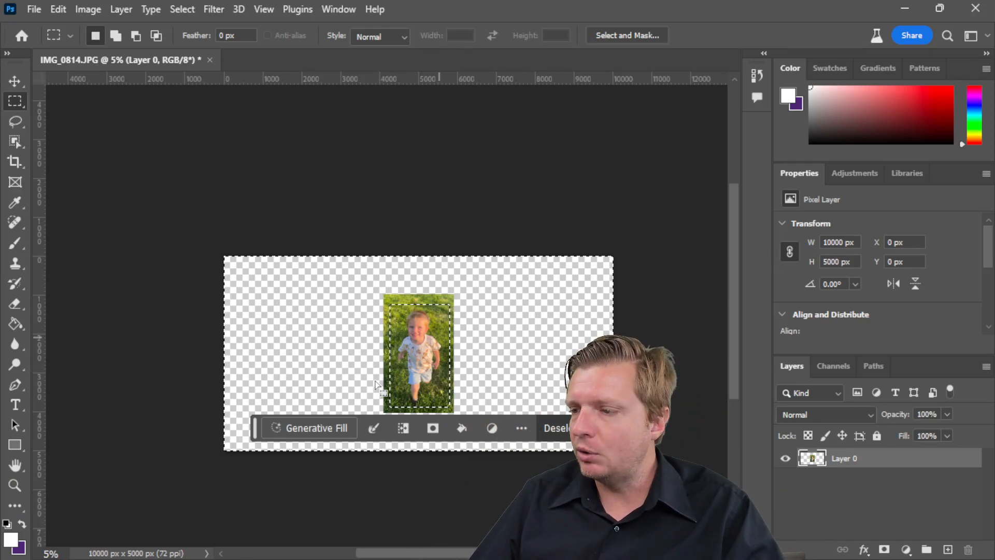
Run Generative Fill on the inverted selection with an empty prompt and browse the variations through to the third
click(324, 428)
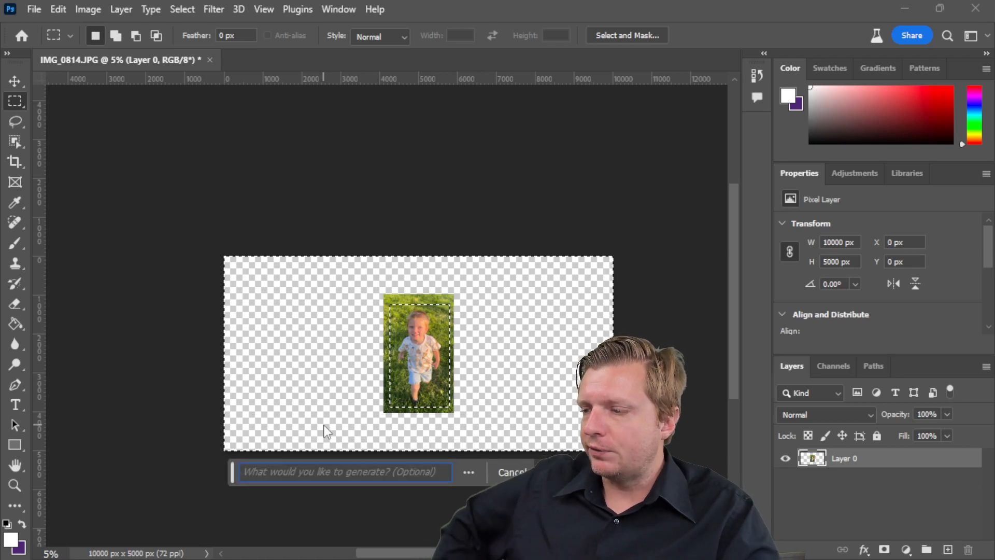
key(Return)
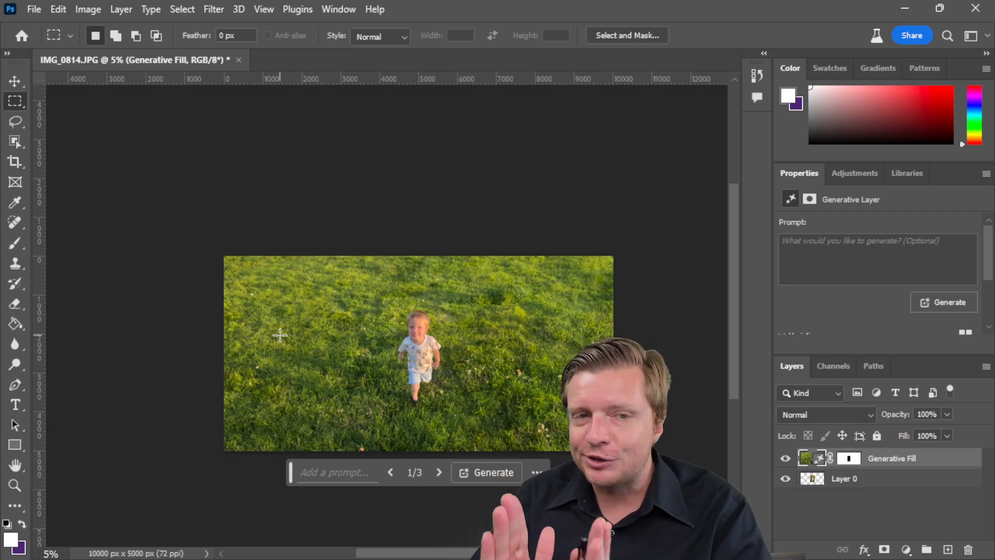
click(436, 466)
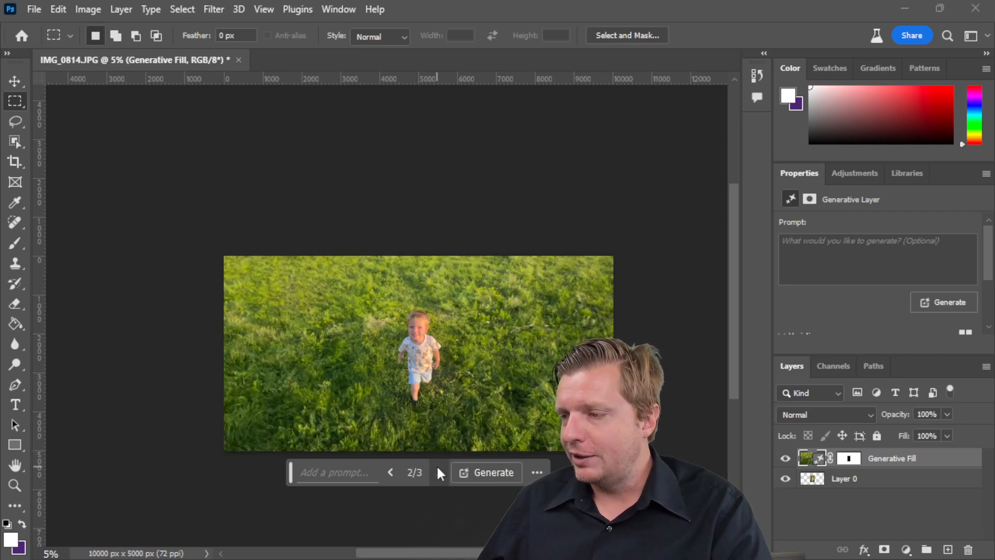
click(439, 471)
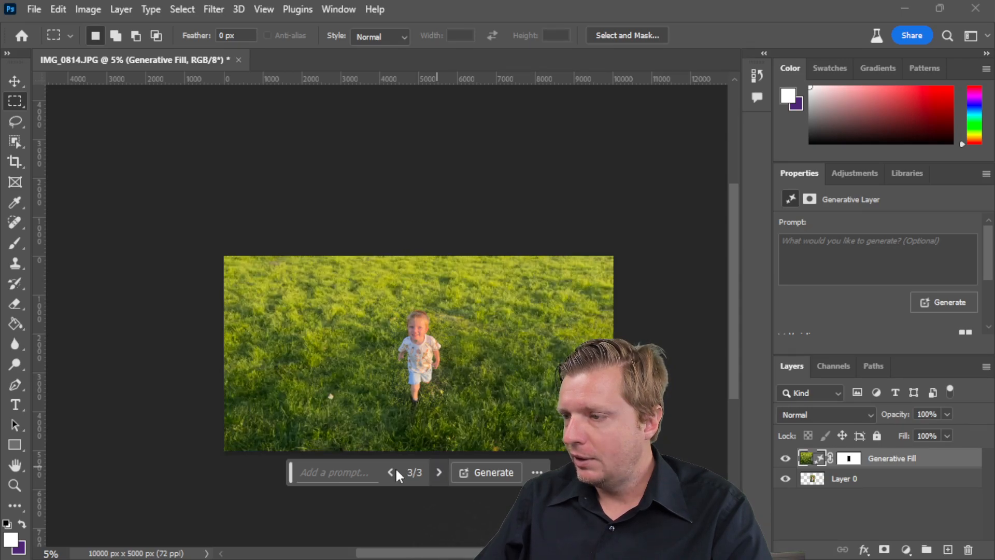
Generate new variations of the surrounding fill with the prompt "add other kids and trees all around"
click(332, 473)
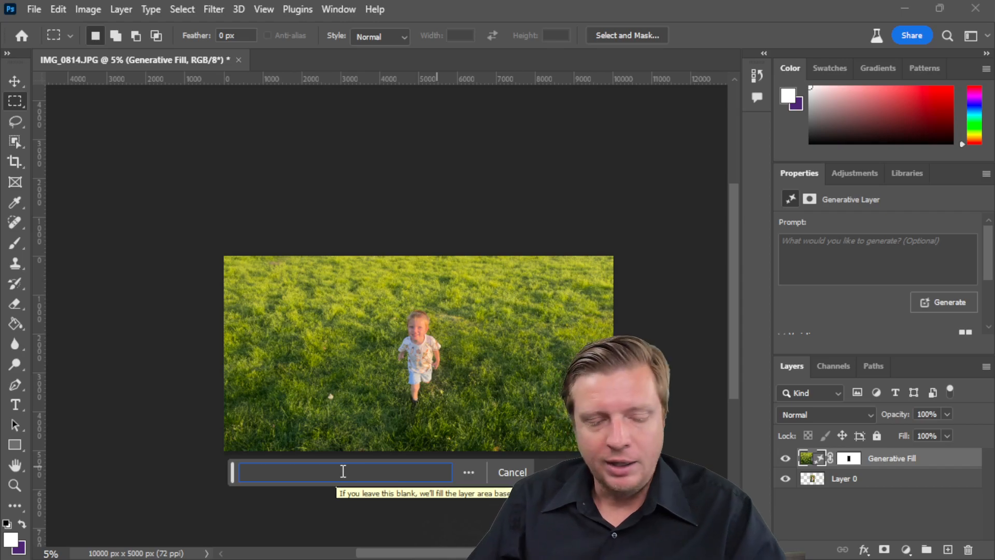
text(add other)
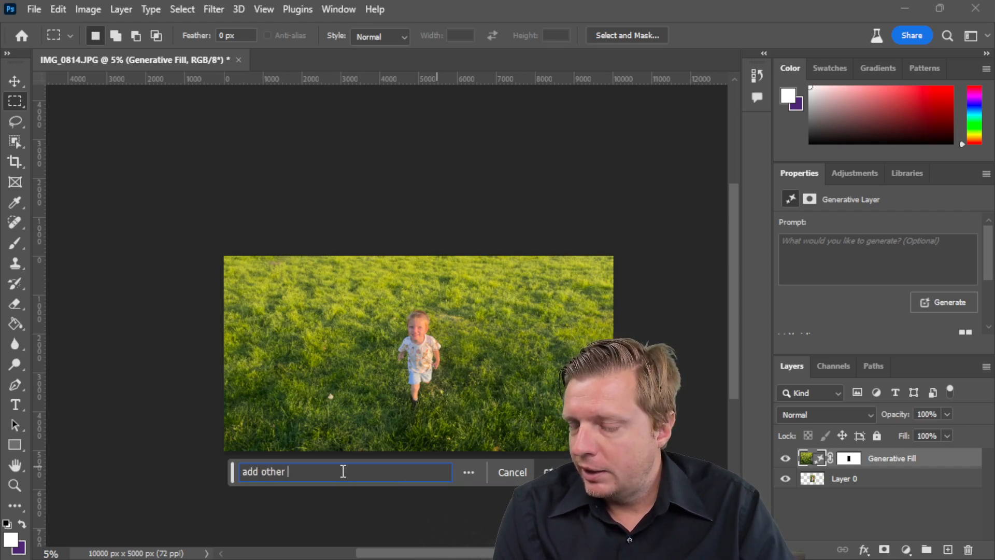
text(kids and trees all around)
key(Return)
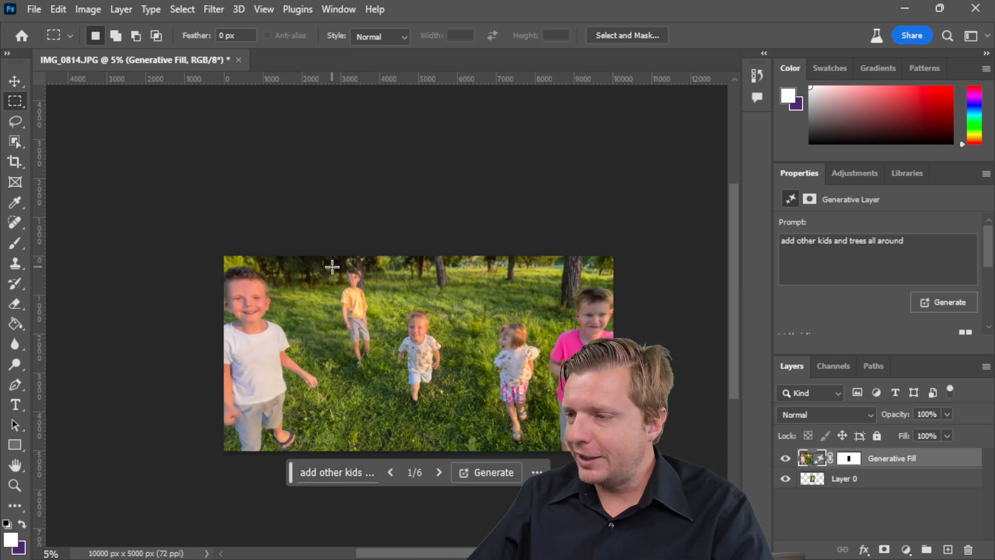
Review the generated variations with kids and trees, stopping at the third one
mouse_move(327, 267)
mouse_down()
mouse_move(378, 375)
mouse_move(381, 365)
mouse_up()
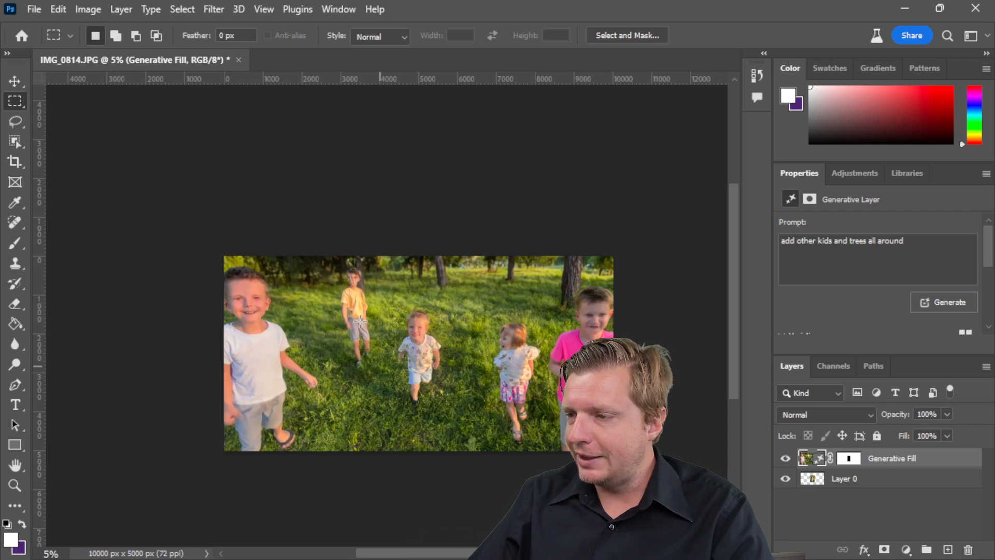
click(403, 285)
click(438, 472)
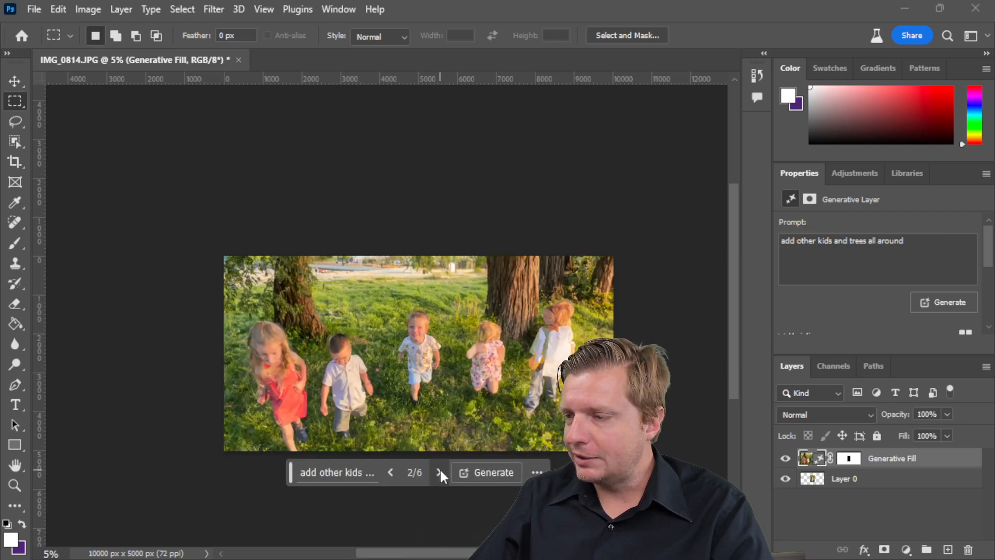
click(439, 471)
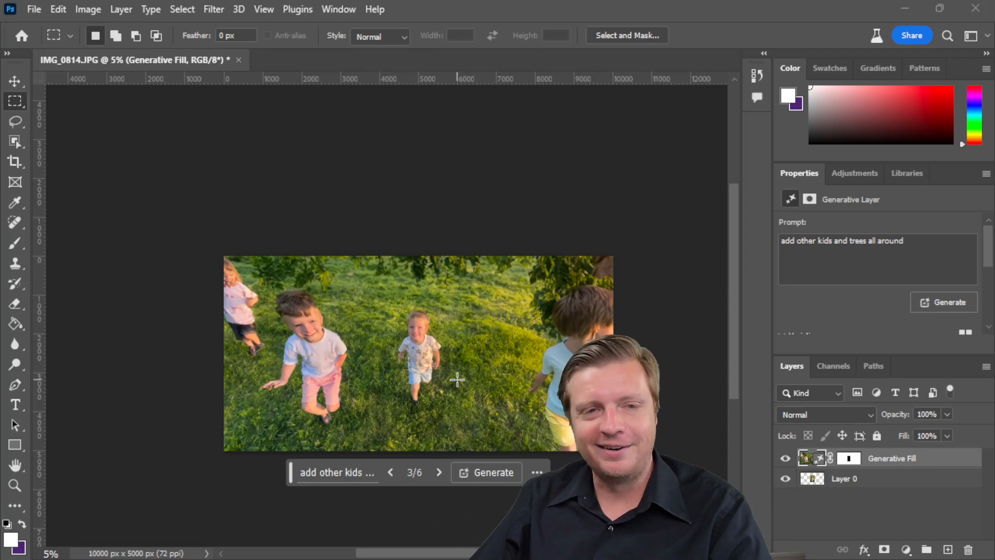
Close the IMG_0814.JPG photo without saving the changes
click(239, 60)
click(500, 221)
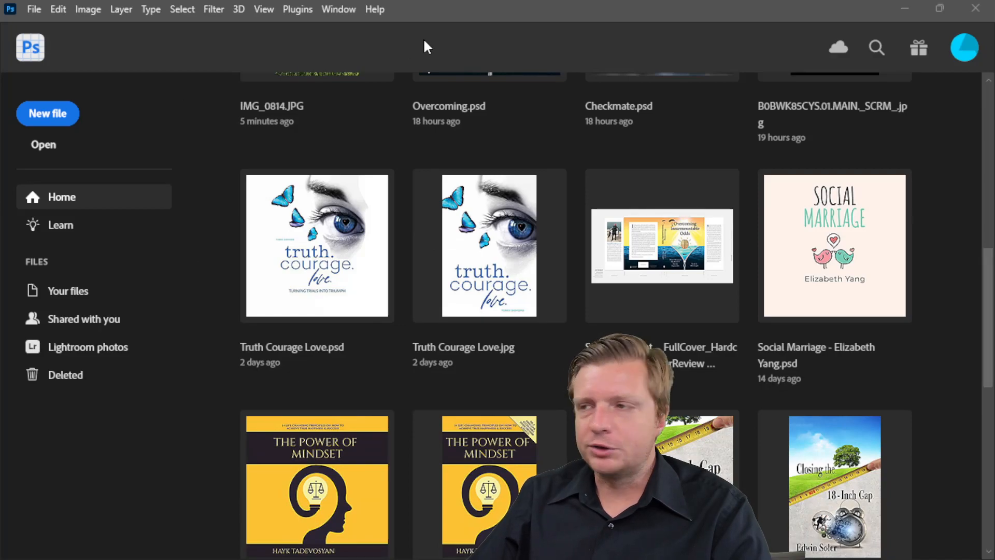
Switch to the Canva design From Potential to Prosperity V1 and look through its front and back cover pages
key(alt+Tab)
click(744, 44)
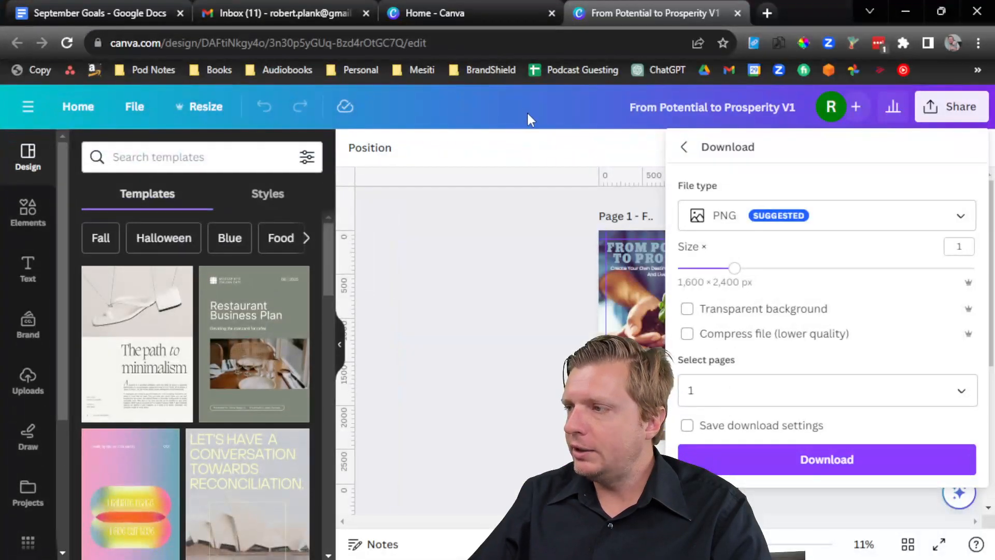
click(524, 104)
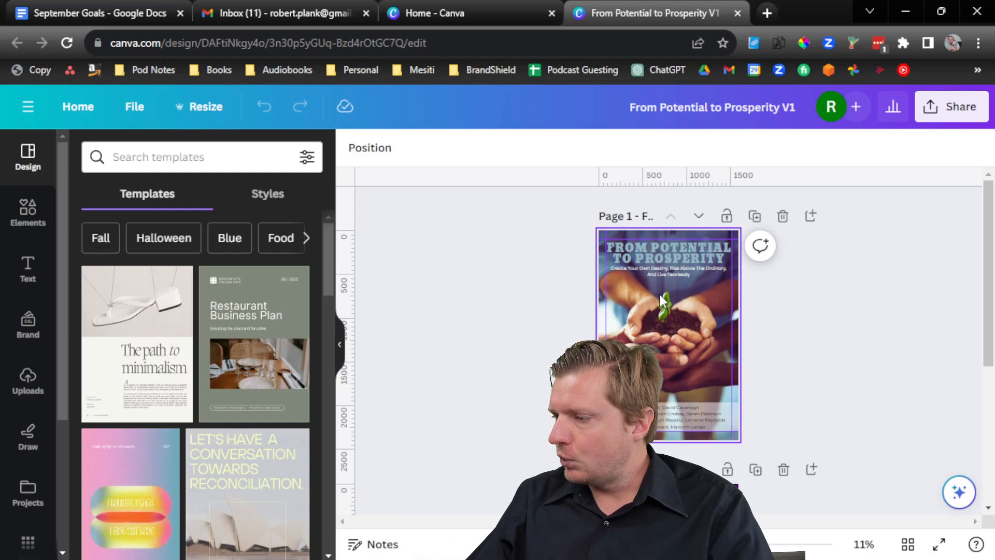
scroll(802, 403, down, 5)
scroll(795, 399, up, 5)
click(938, 107)
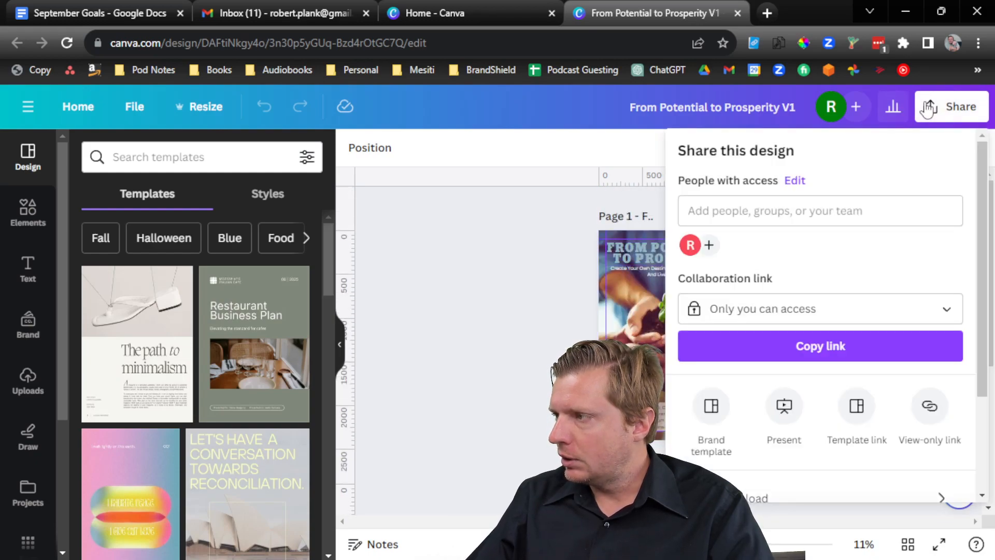
scroll(786, 410, down, 2)
click(792, 417)
click(780, 223)
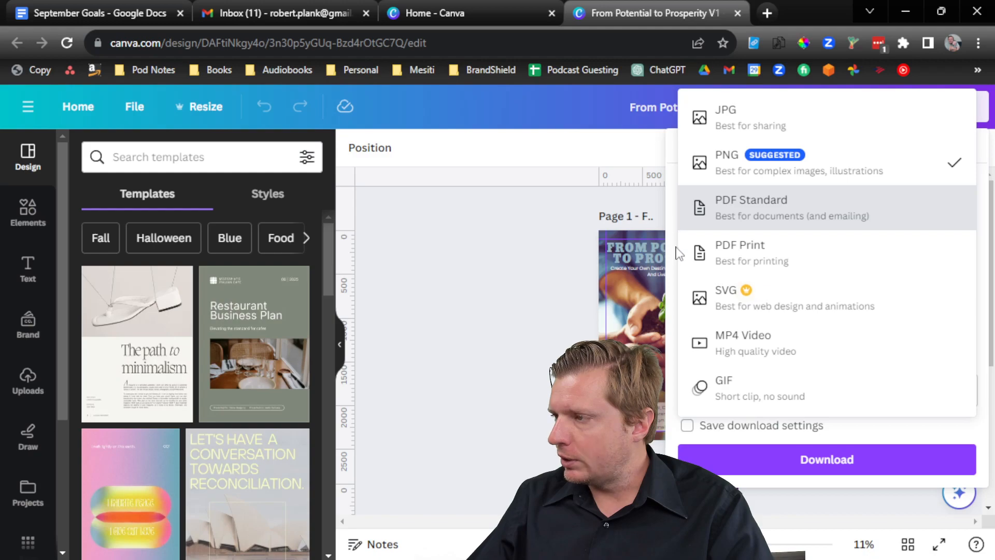
click(673, 440)
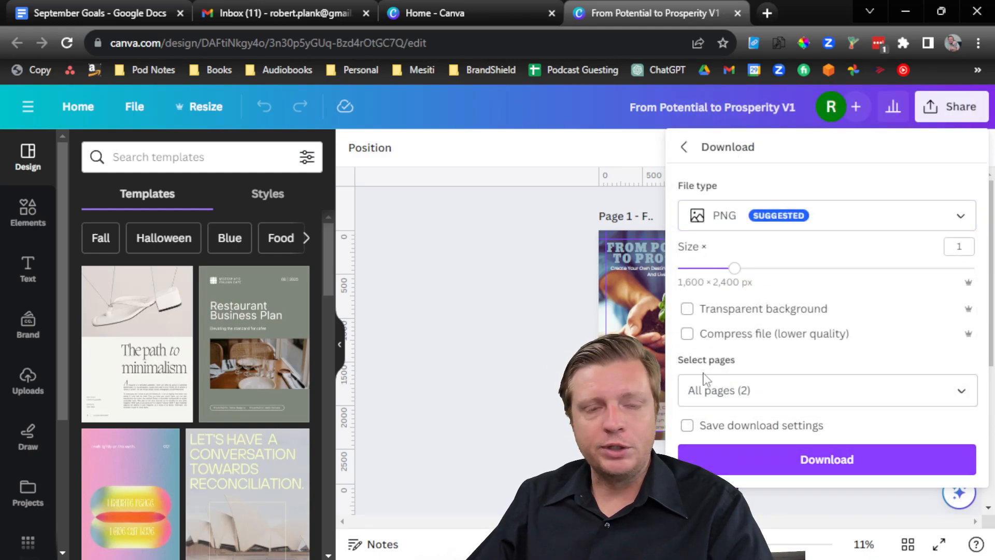
click(544, 292)
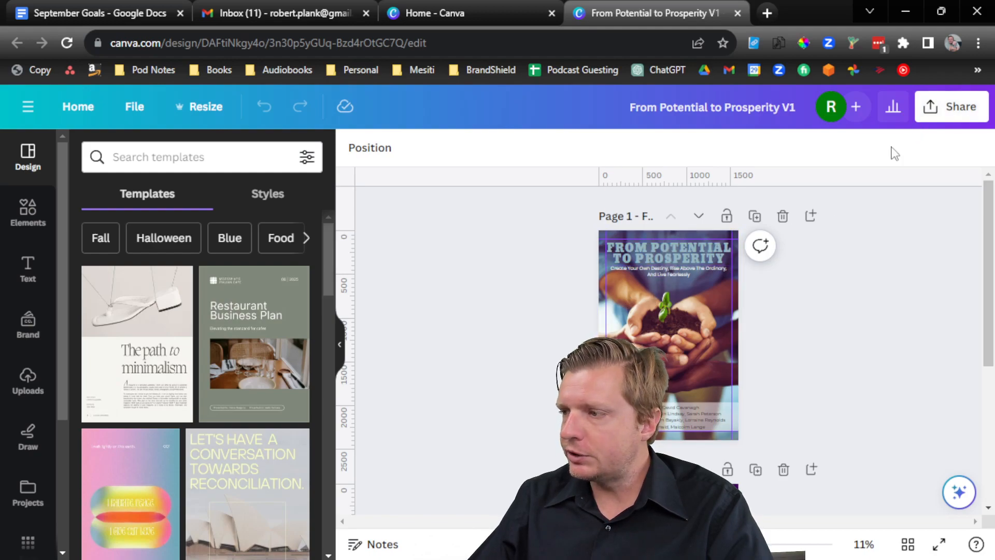
Switch back to Photoshop and browse to the Downloads folder for a file to open
click(905, 11)
click(44, 150)
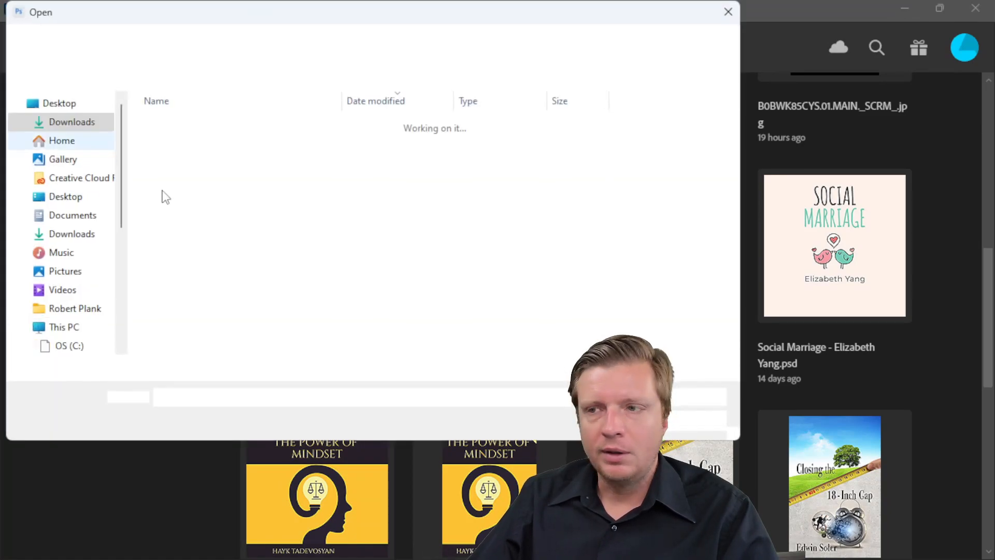
click(62, 236)
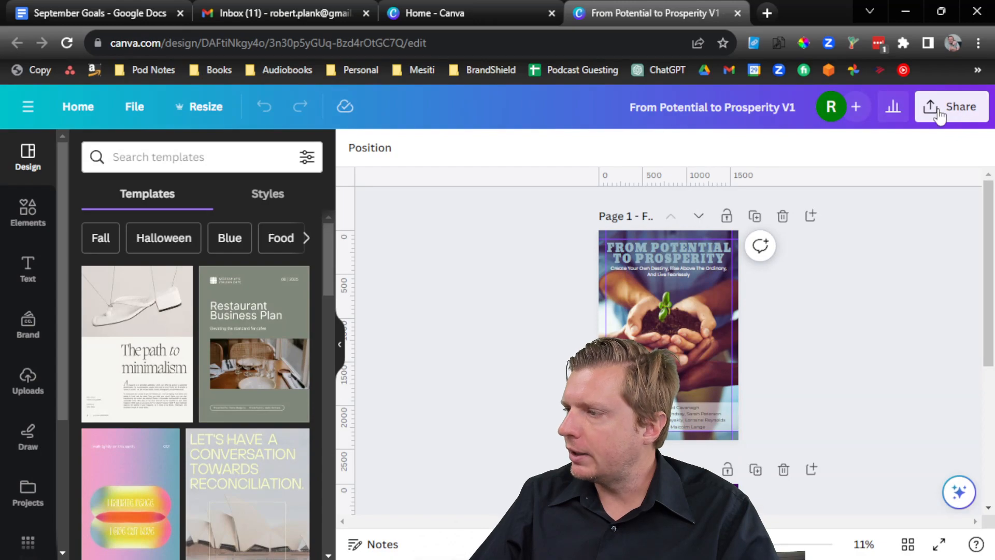
In Canva, download only the Front page of the book cover design as a PNG
click(940, 117)
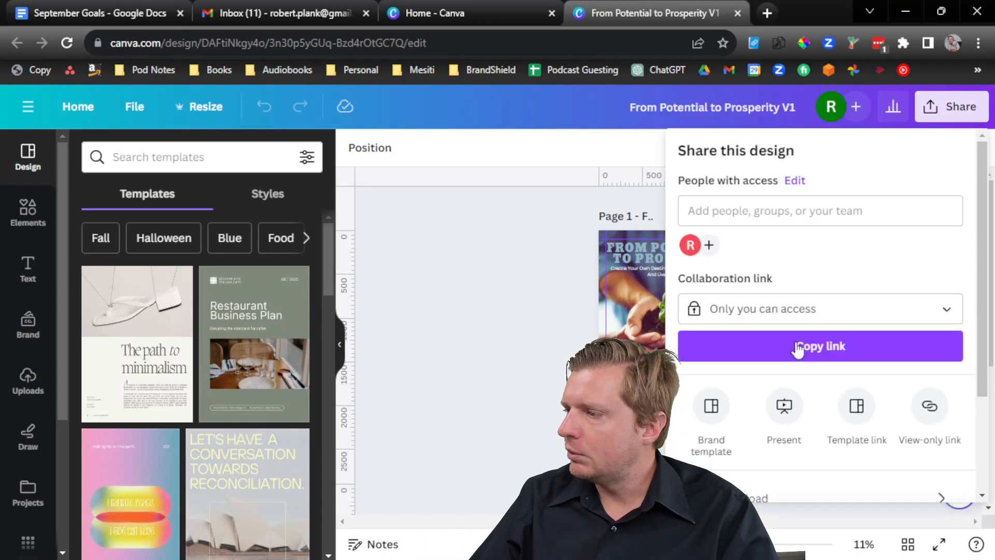
scroll(799, 337, down, 3)
click(778, 365)
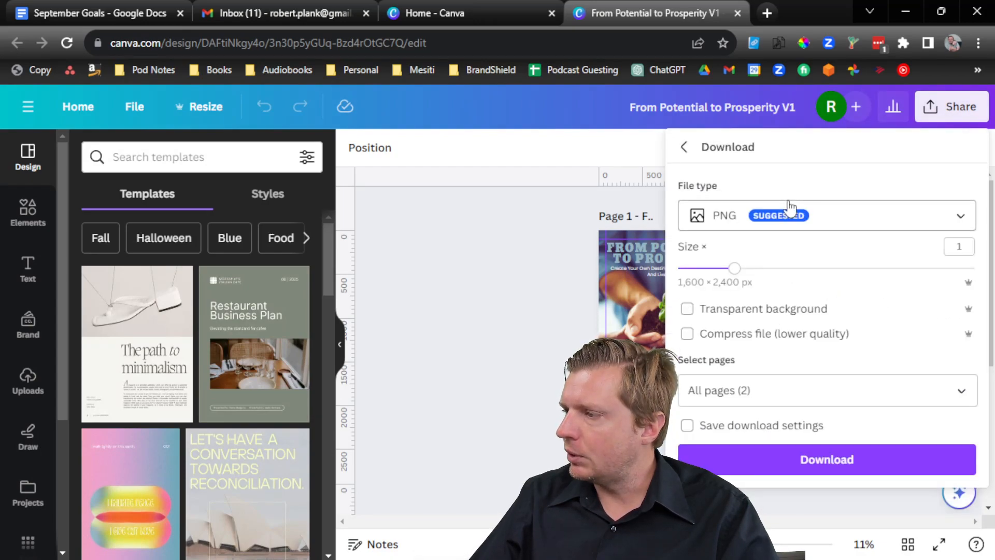
click(954, 390)
click(960, 191)
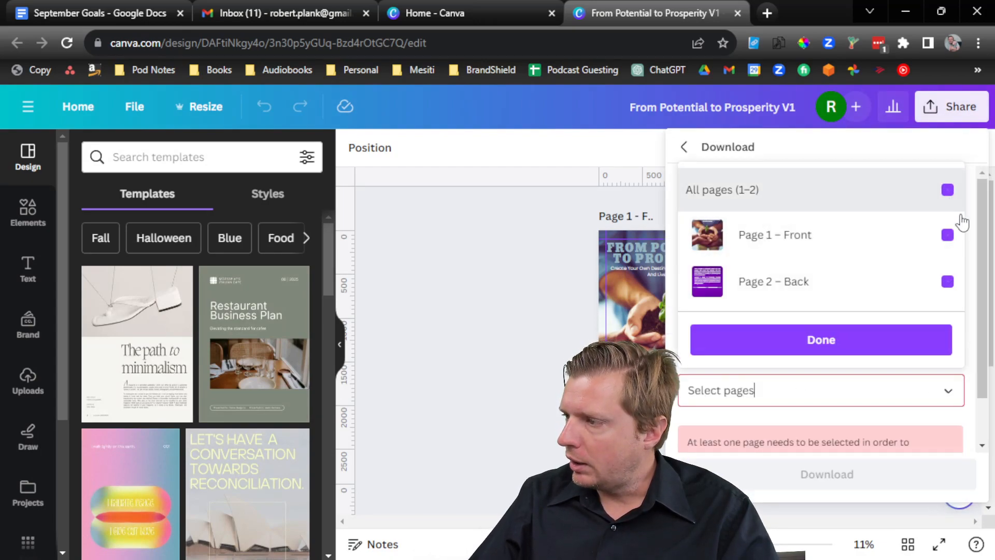
click(960, 234)
click(870, 340)
click(837, 452)
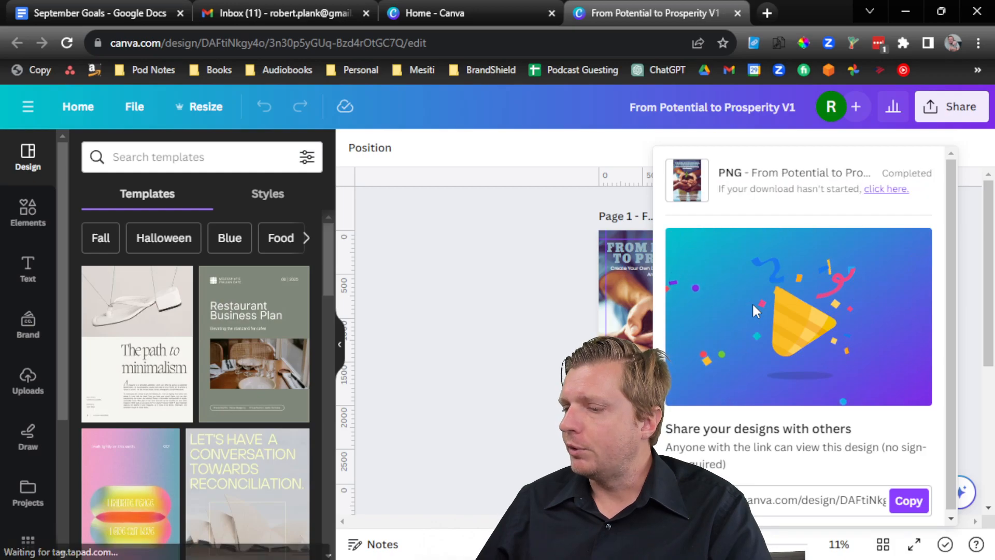
Return to Photoshop and open Front.png from the Downloads folder
click(908, 9)
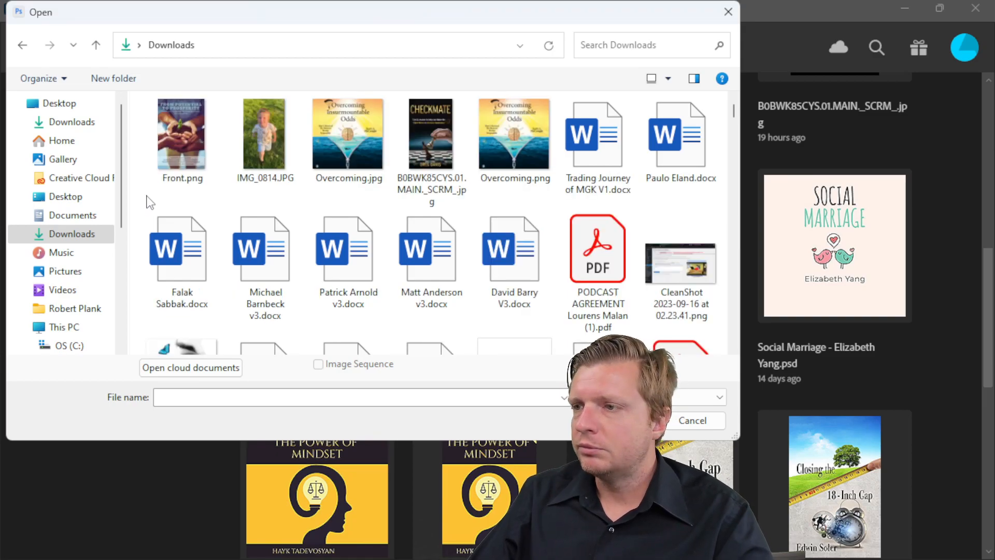
double_click(187, 140)
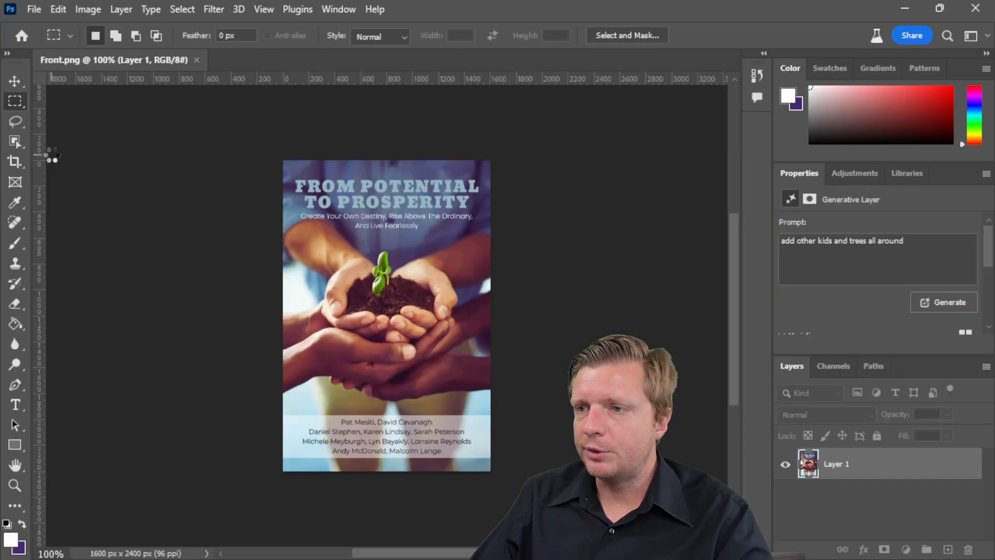
click(91, 9)
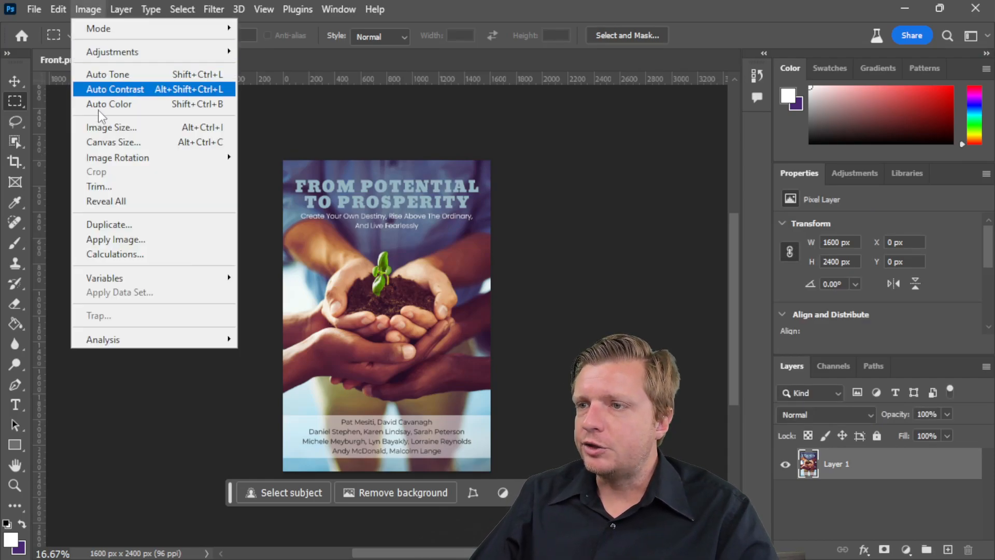
key(Escape)
double_click(844, 465)
click(896, 471)
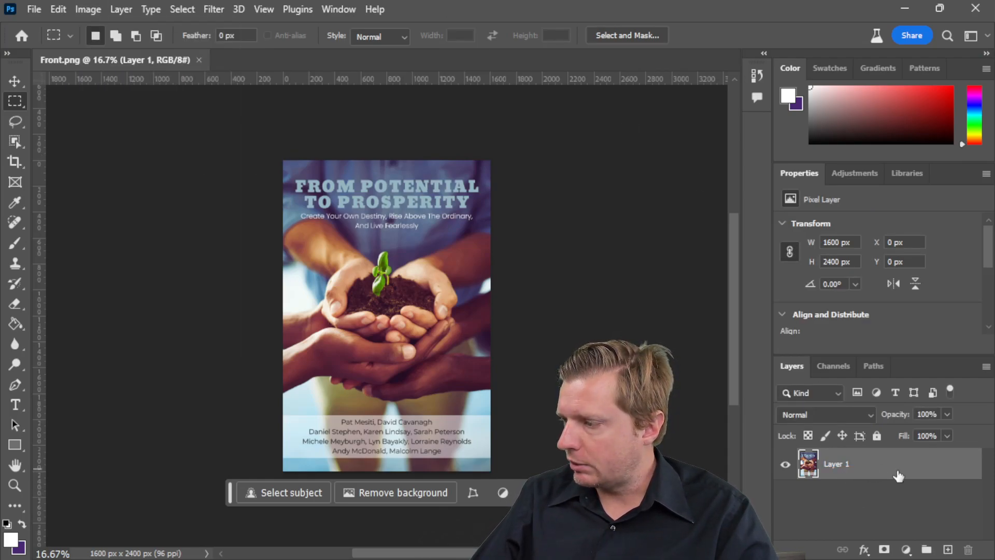
click(81, 7)
click(508, 26)
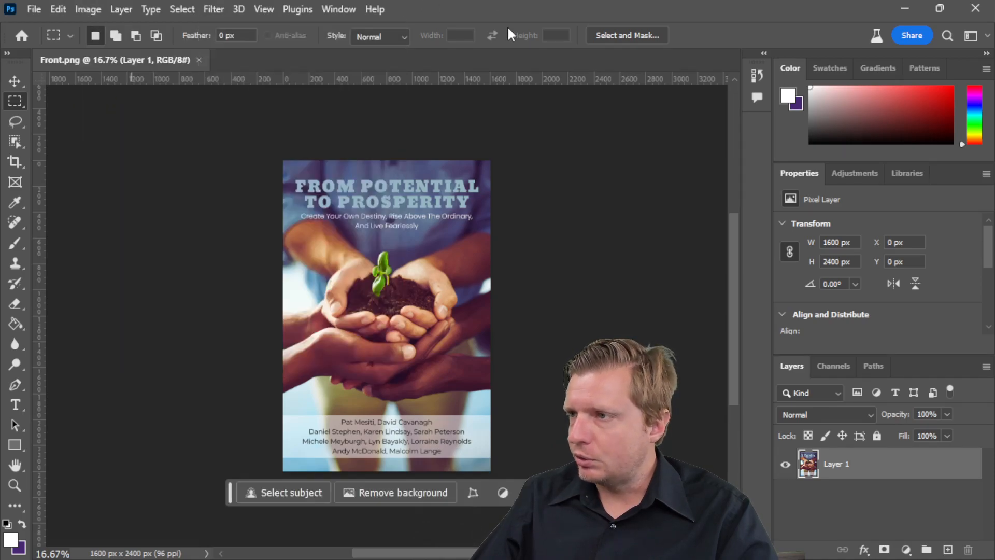
double_click(825, 469)
click(823, 492)
Set the canvas width to 2400 pixels with the cover anchored in the centre
click(89, 10)
click(104, 142)
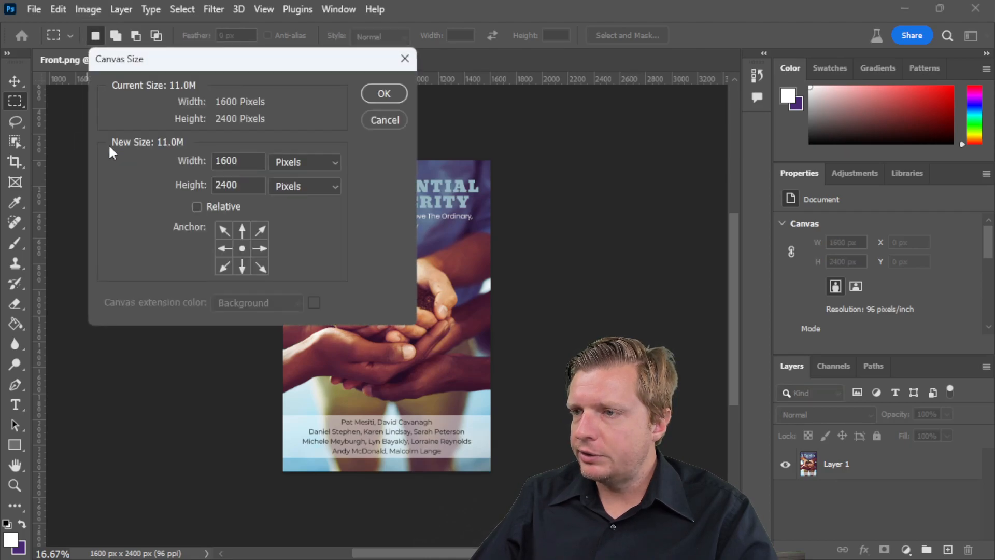
double_click(231, 159)
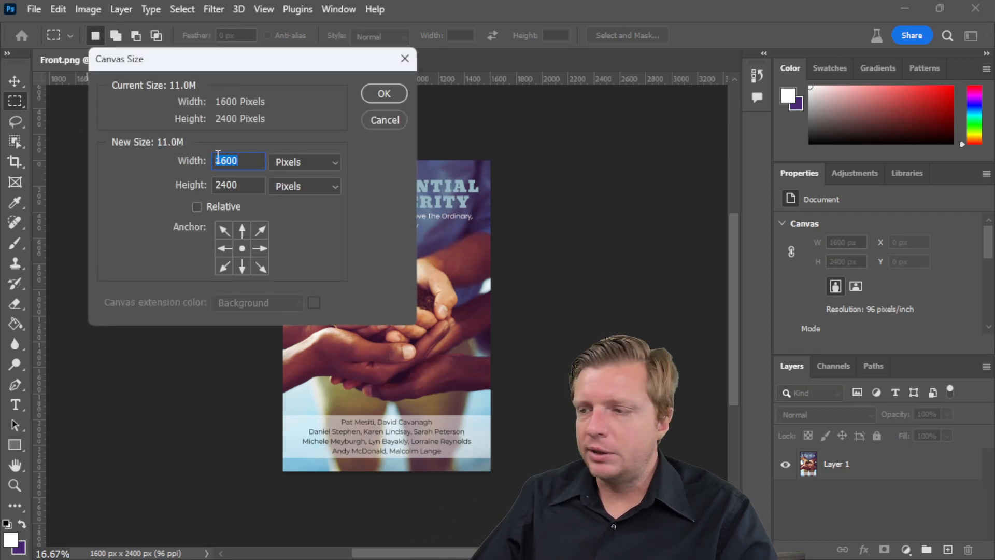
text(2400)
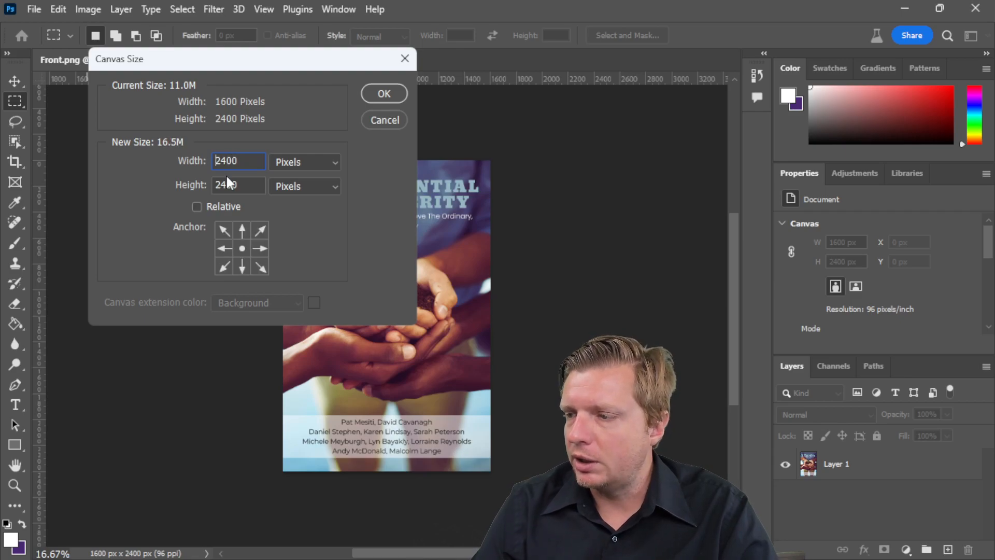
key(Return)
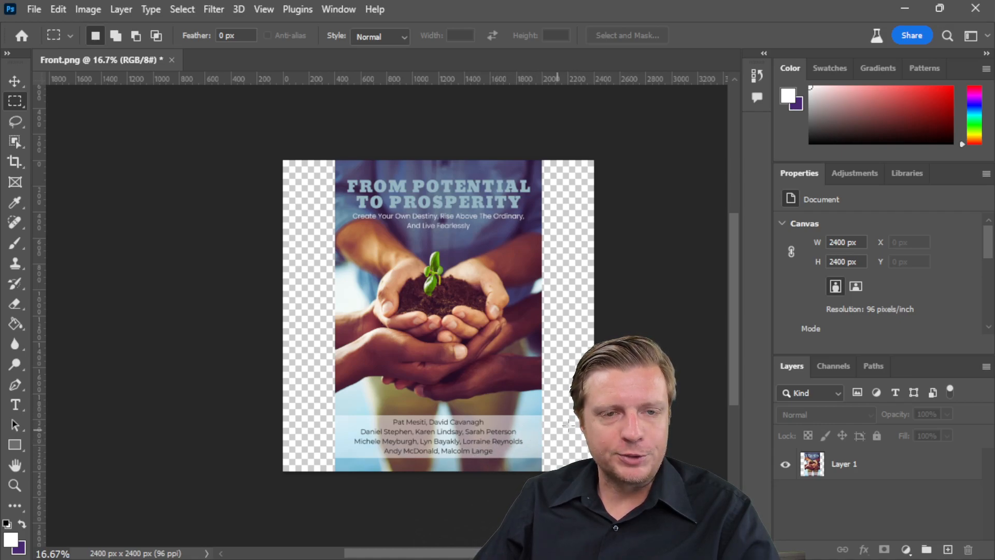
Select everything outside a rectangle drawn just inside the cover's edges and run Generative Fill on it with an empty prompt
drag(340, 172, 538, 465)
click(178, 7)
click(190, 69)
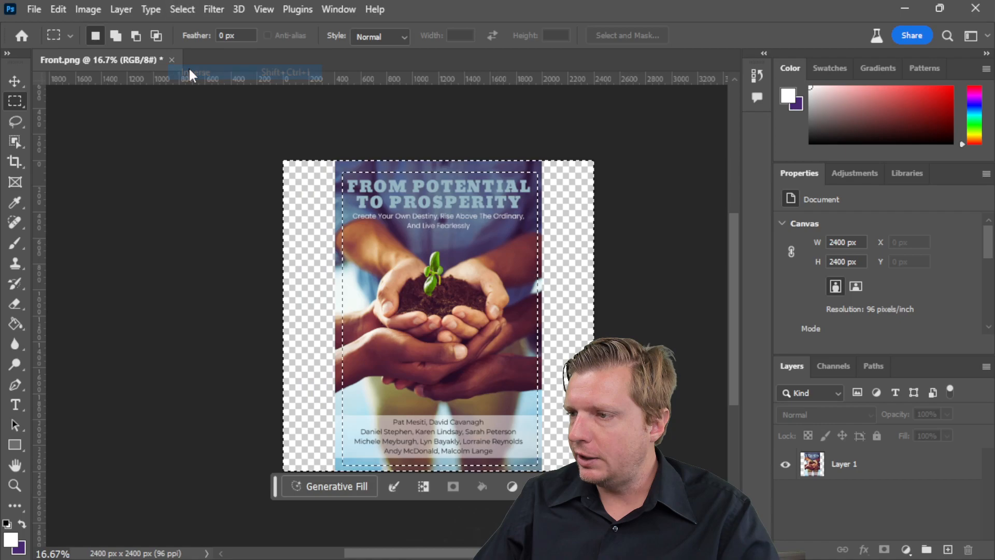
click(319, 482)
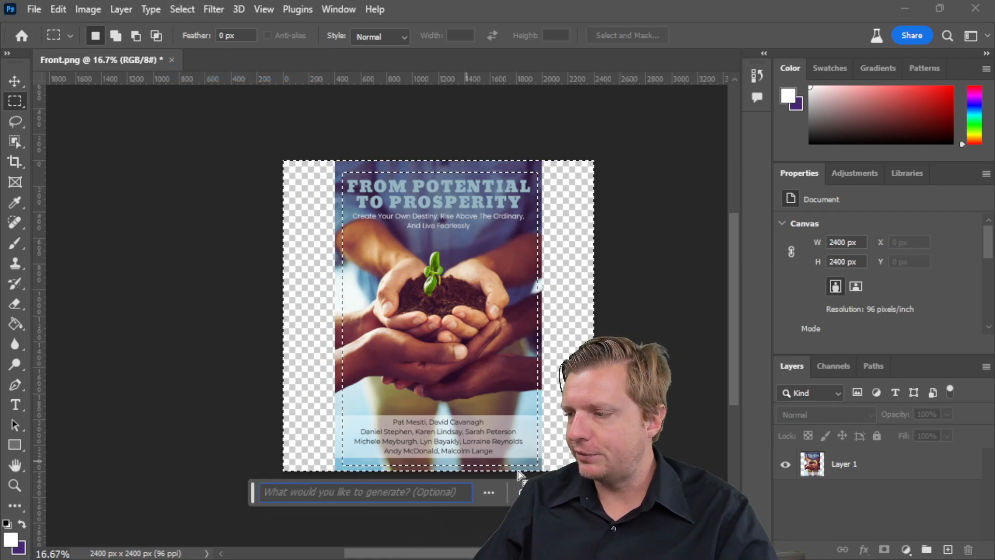
click(531, 491)
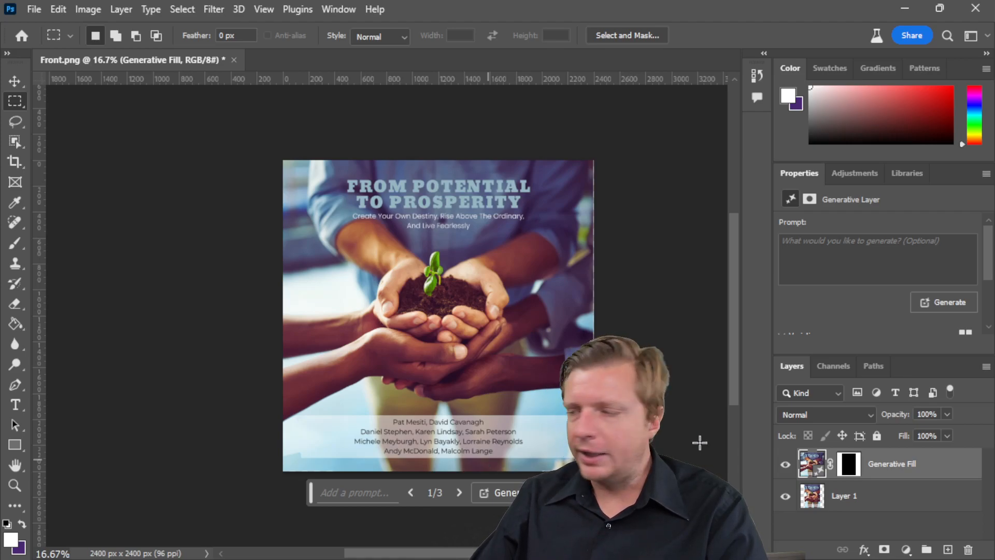
Toggle the Generative Fill layer's visibility to compare the cover with and without the extension, leaving the layer hidden
click(785, 467)
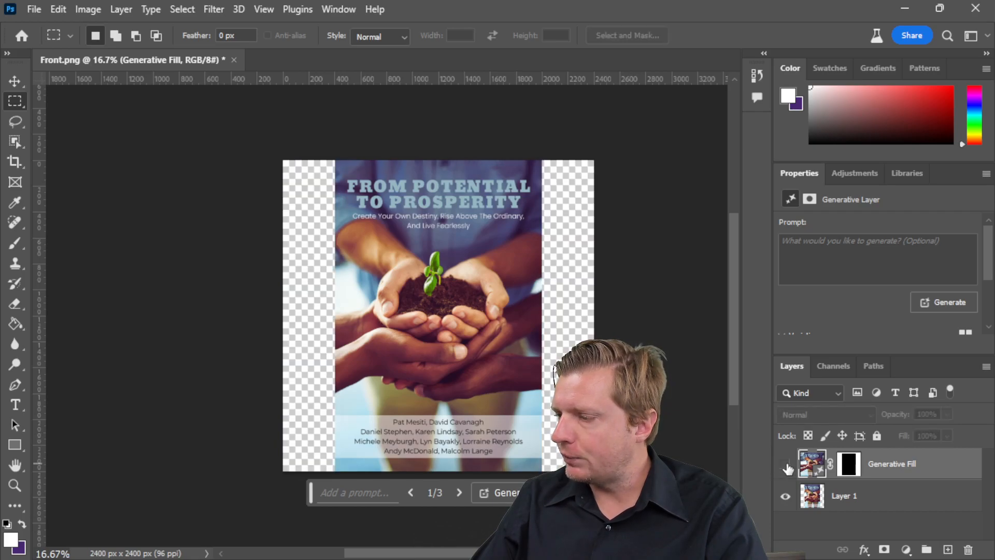
click(786, 465)
click(785, 465)
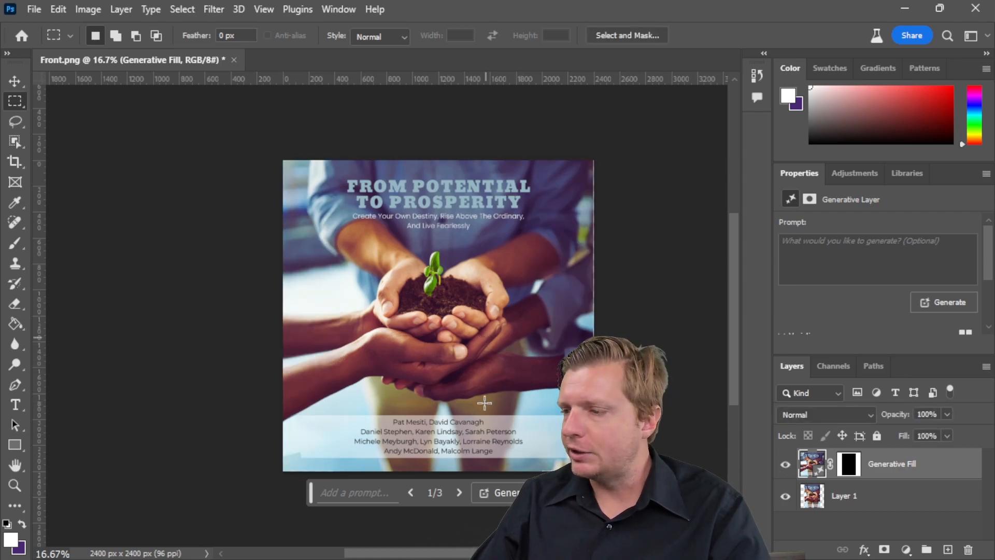
click(785, 465)
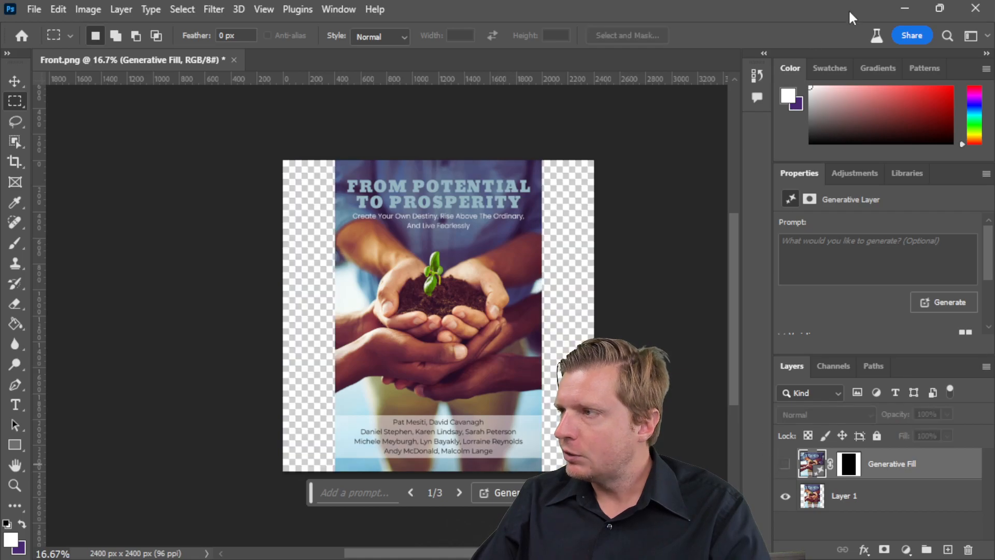
In Canva, make a copy of the From Potential to Prosperity V1 design and open the copy
click(908, 6)
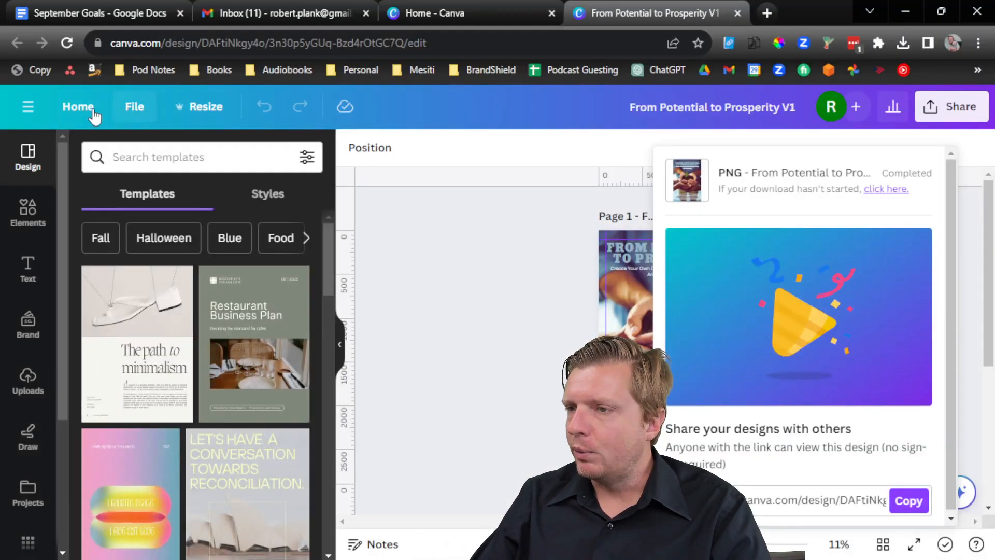
click(92, 111)
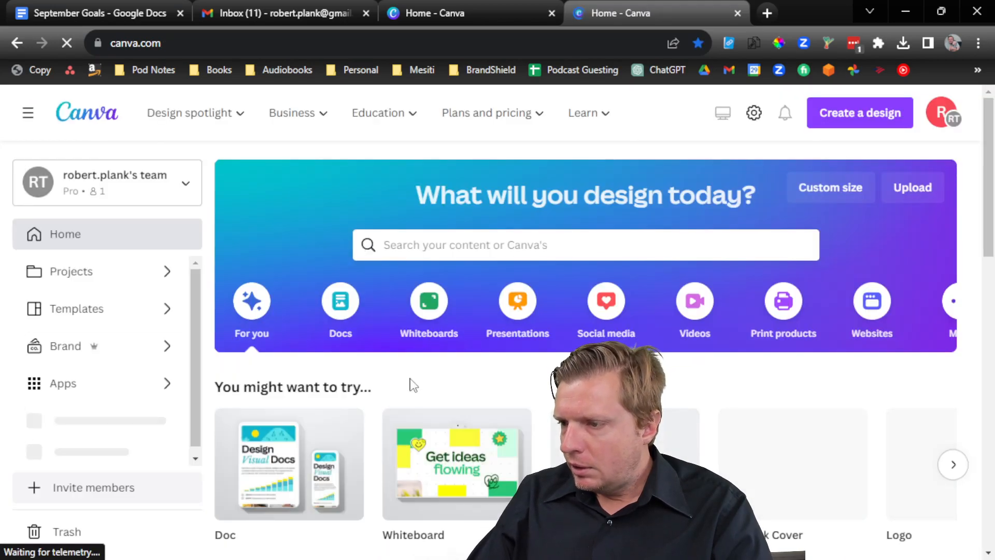
scroll(411, 377, down, 5)
click(369, 343)
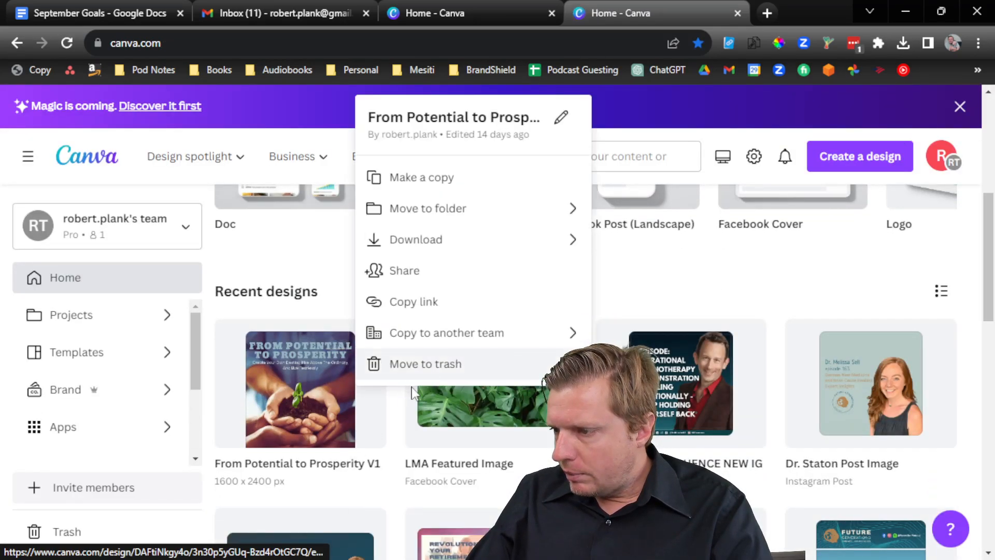
click(426, 179)
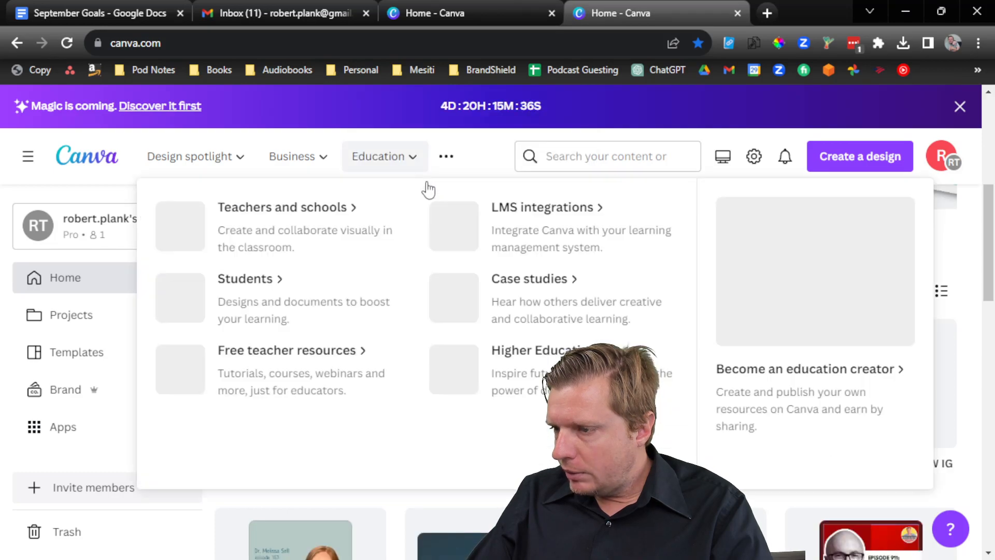
click(335, 412)
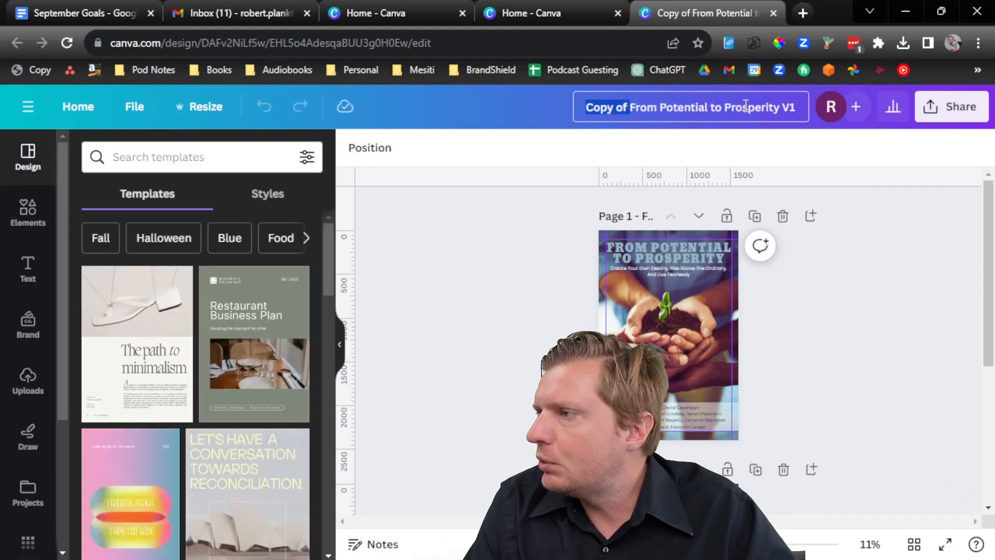
Rename the copied design as "Potential to Prosperity AUDIOBOOK"
key(ctrl+shift+Right)
key(BackSpace)
text(AUDIOBOOK)
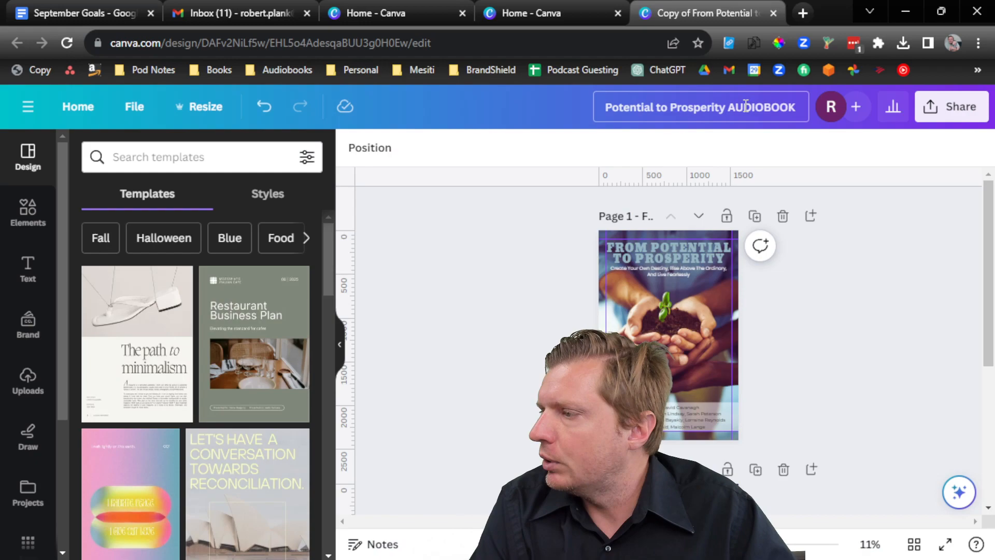
key(Return)
scroll(754, 277, down, 5)
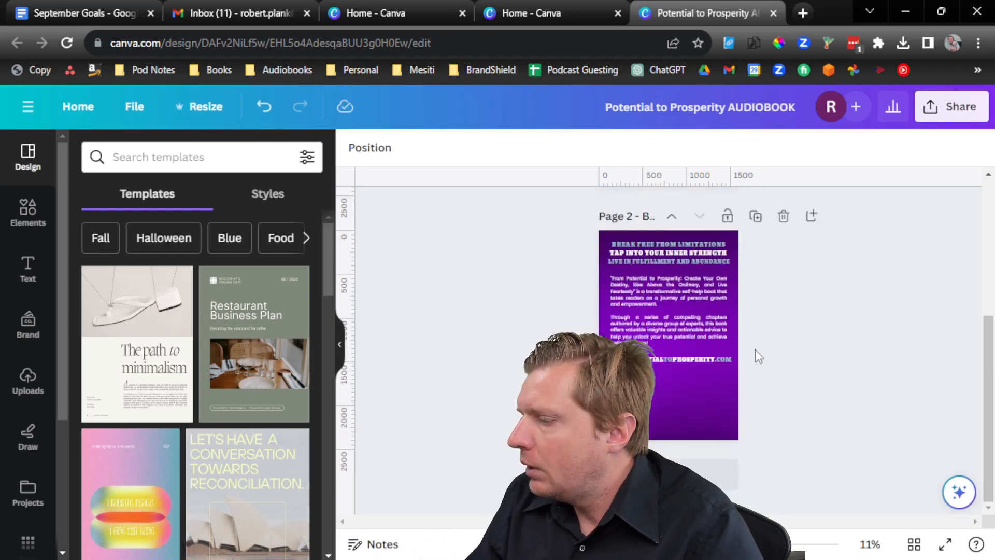
Delete the back-cover page and resize the audiobook design to a custom 2400 × 2400 px
click(782, 217)
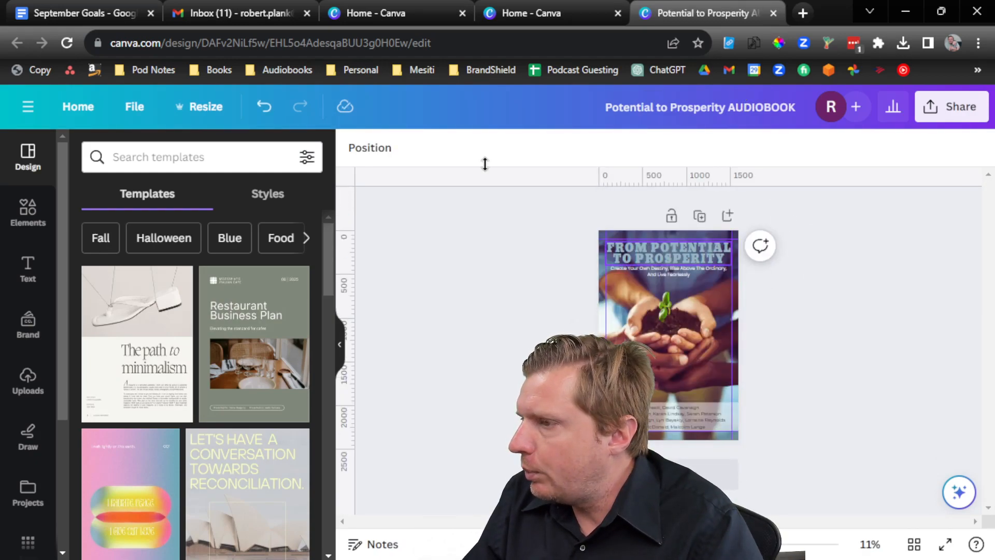
click(207, 107)
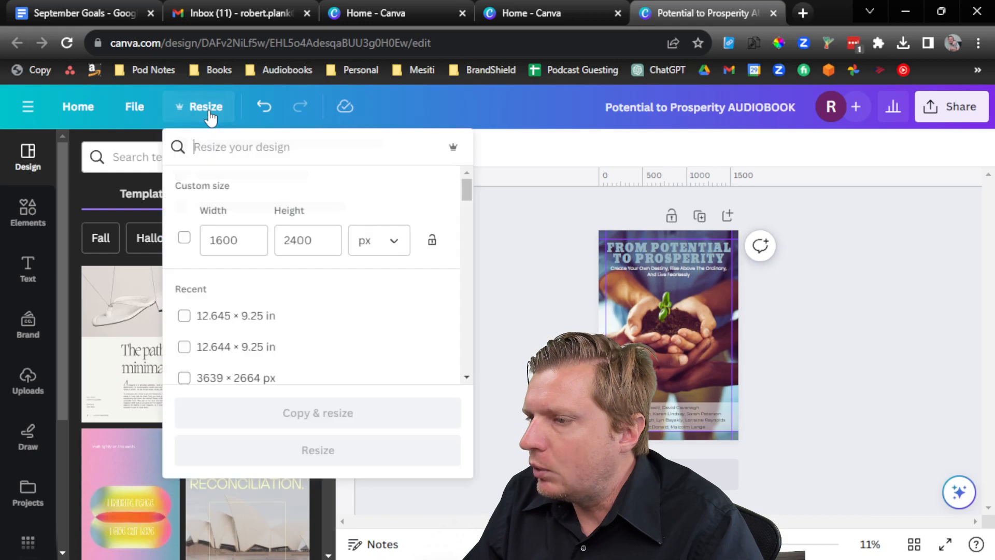
click(184, 239)
double_click(215, 240)
text(2400)
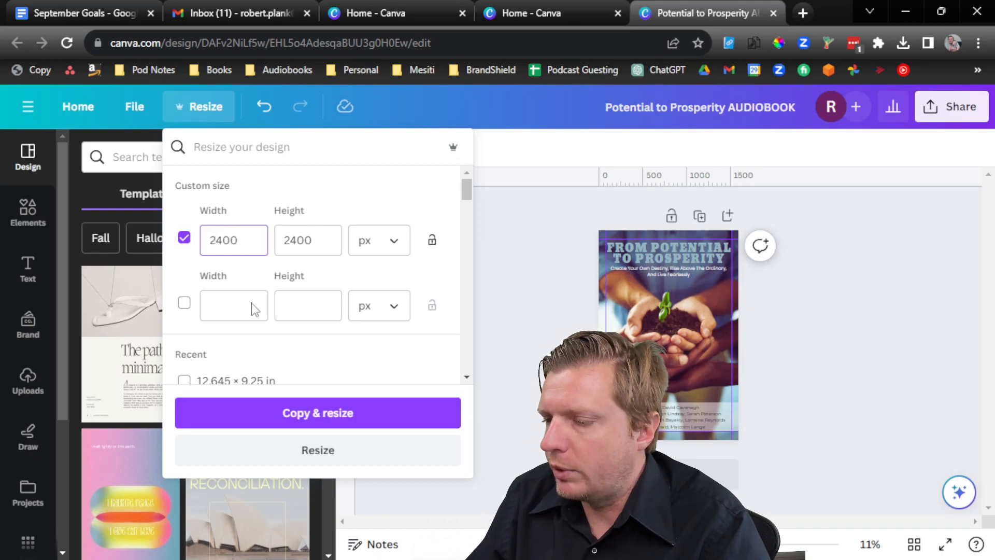
click(267, 454)
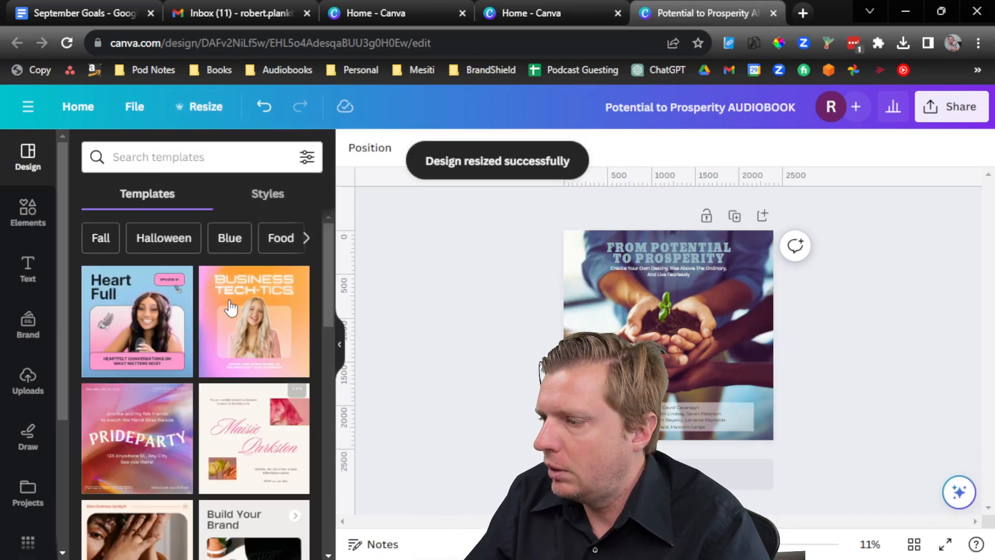
click(66, 44)
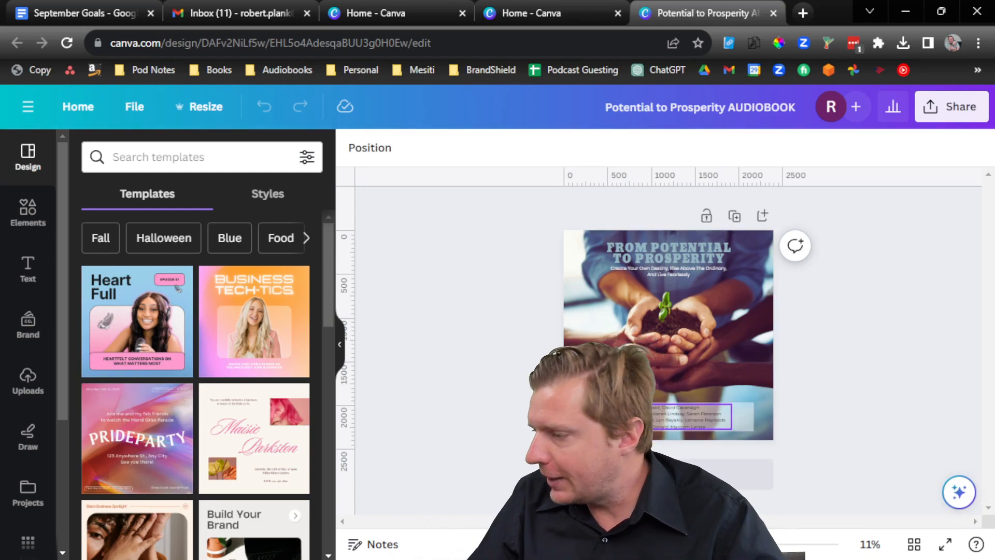
Widen the translucent band behind the author names to the cover's full width and move it up together with the names
click(618, 417)
drag(583, 417, 574, 417)
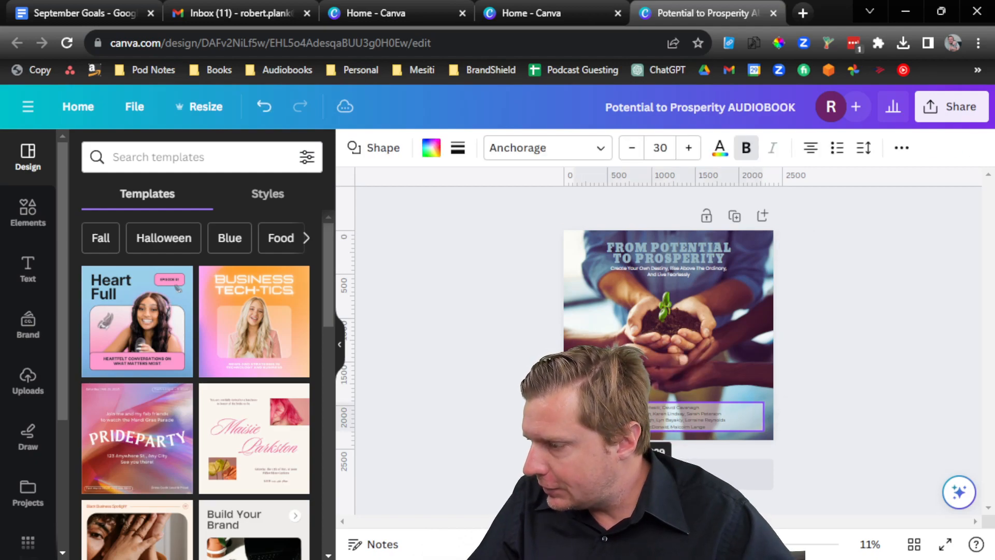
click(657, 422)
drag(656, 422, 656, 386)
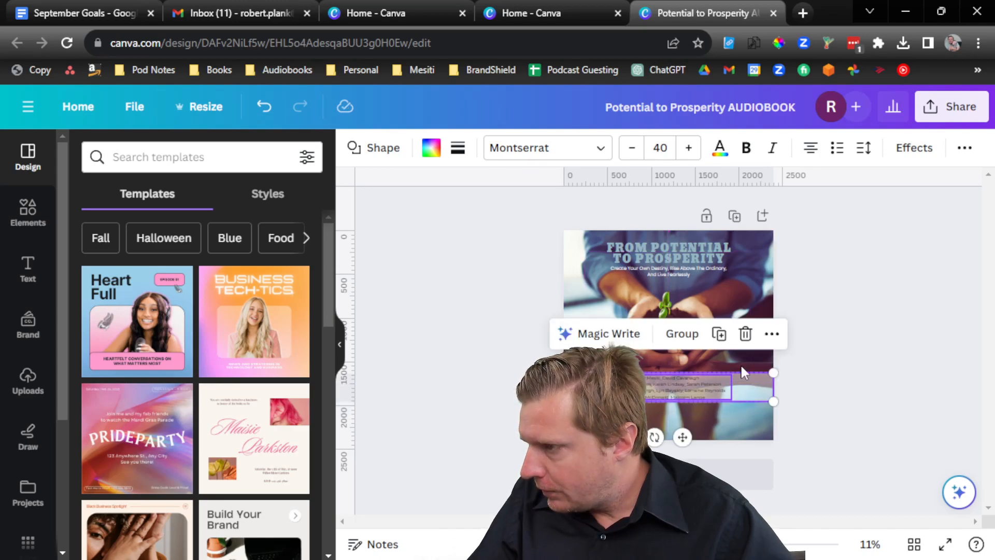
click(884, 341)
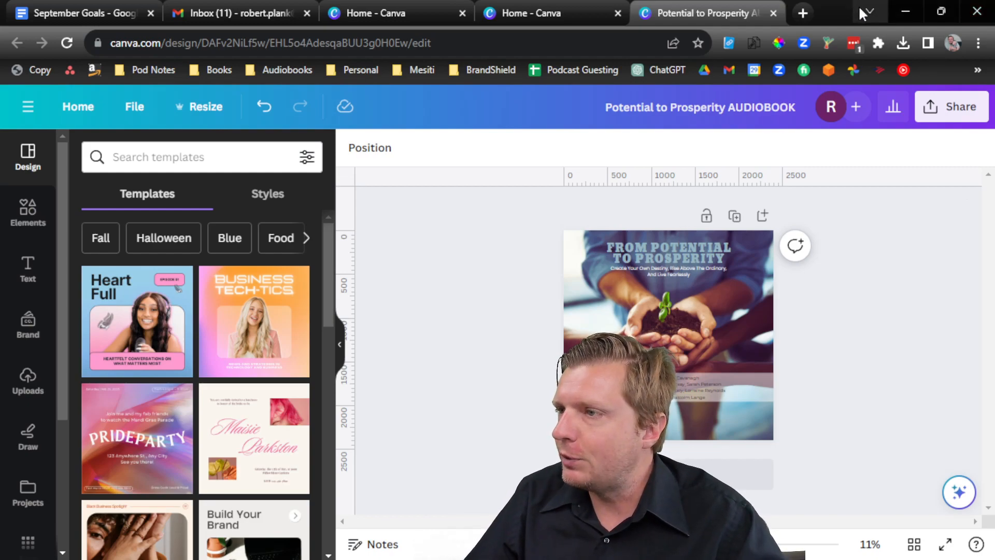
click(909, 7)
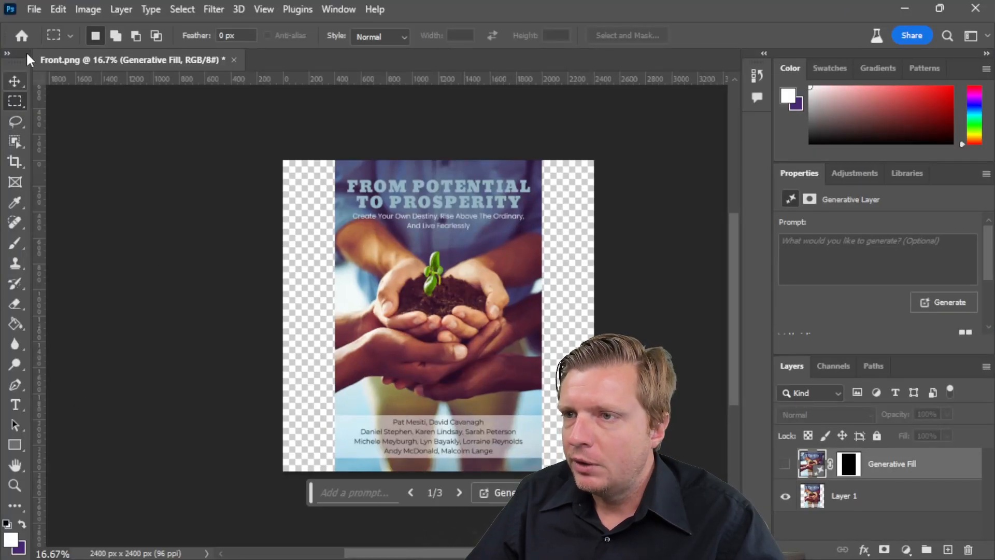
click(34, 9)
click(49, 40)
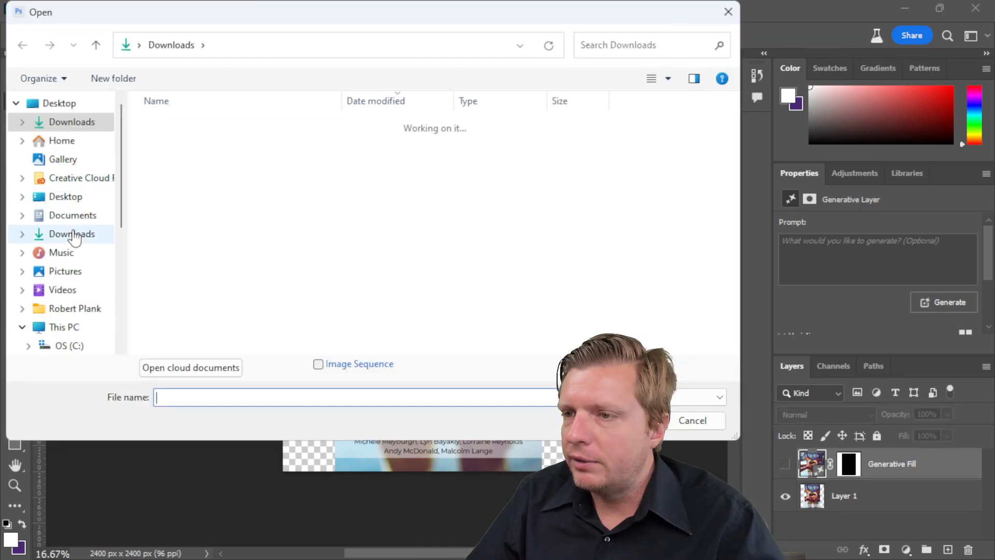
scroll(75, 345, down, 2)
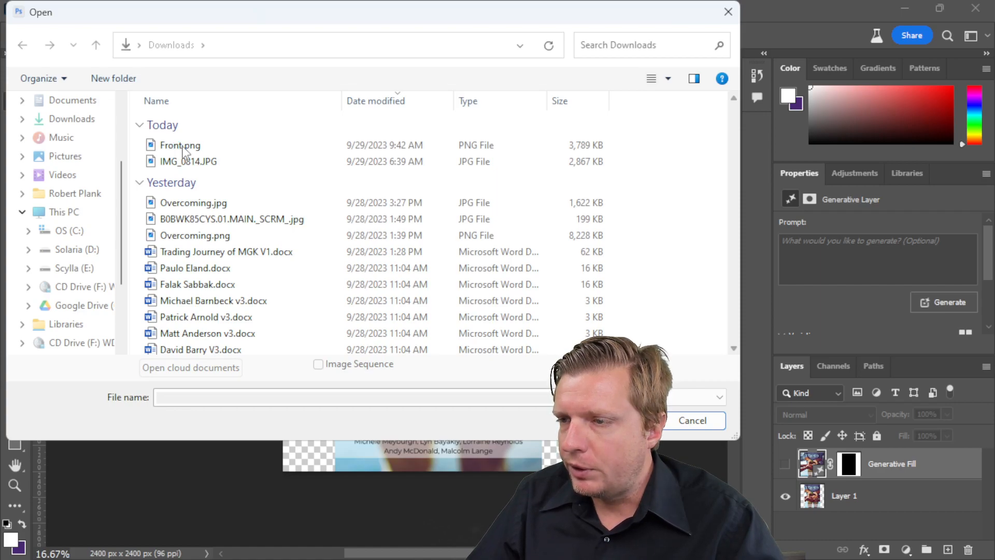
click(190, 168)
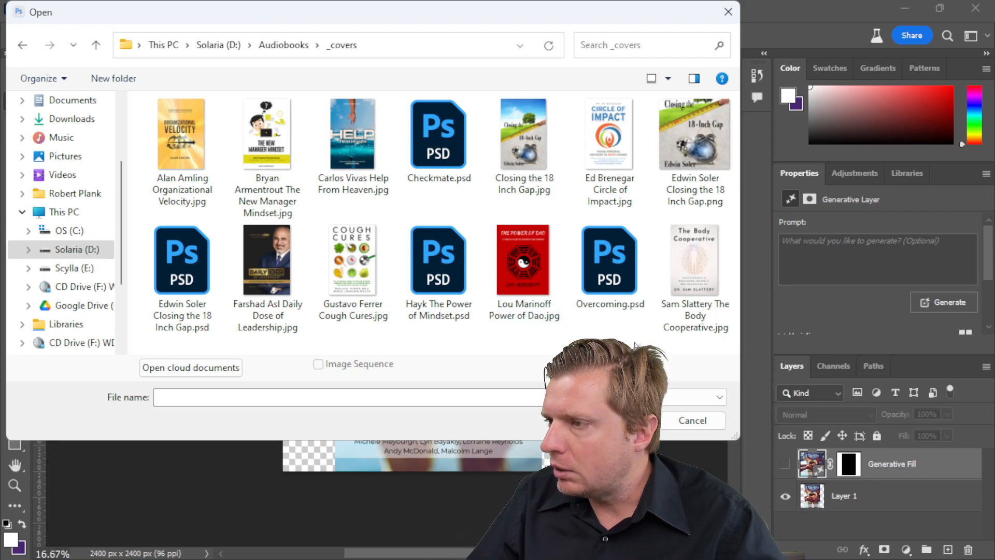
click(693, 420)
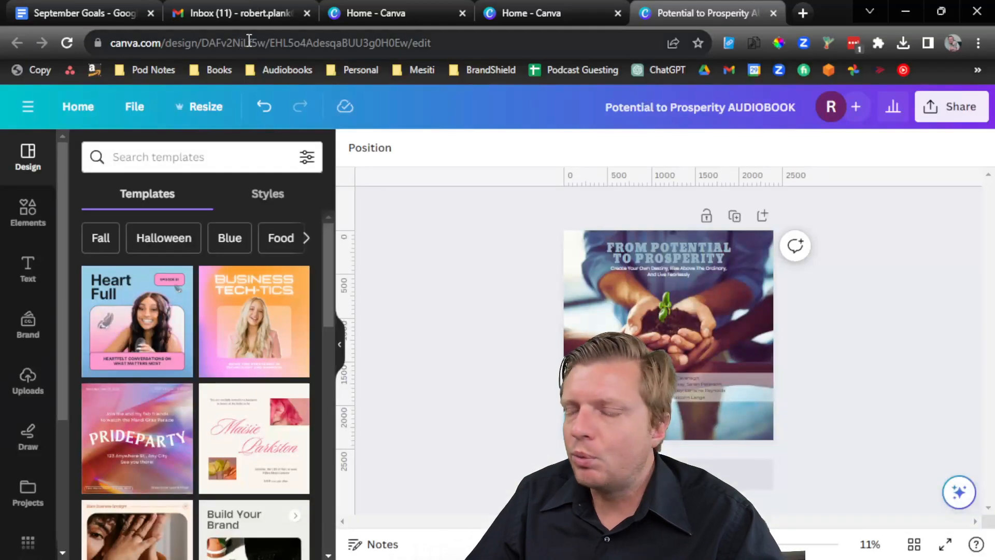
Open amazon.com in a new browser tab and search for the "overcoming" book together with its author's name
click(802, 13)
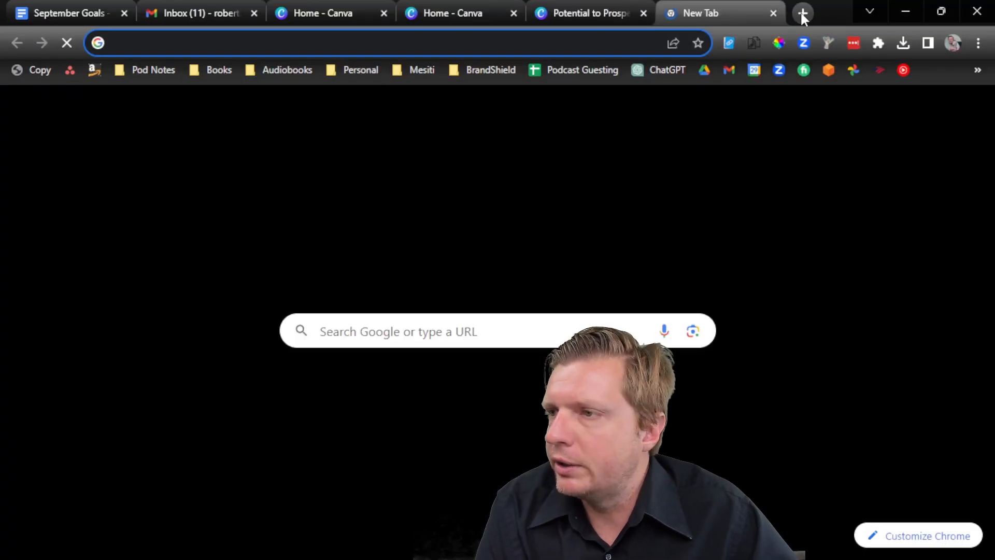
text(amazon.com)
key(Return)
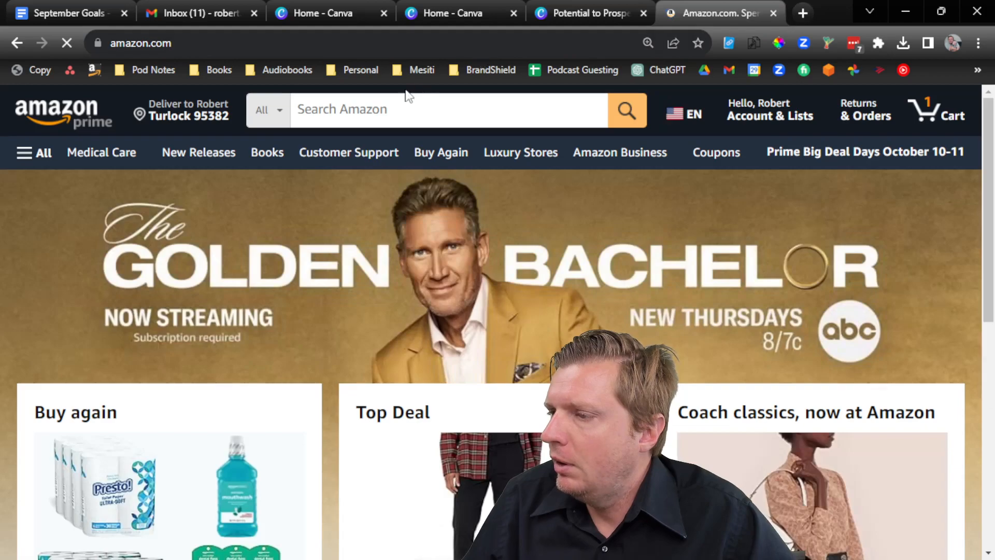
click(400, 117)
text(overcoming mc)
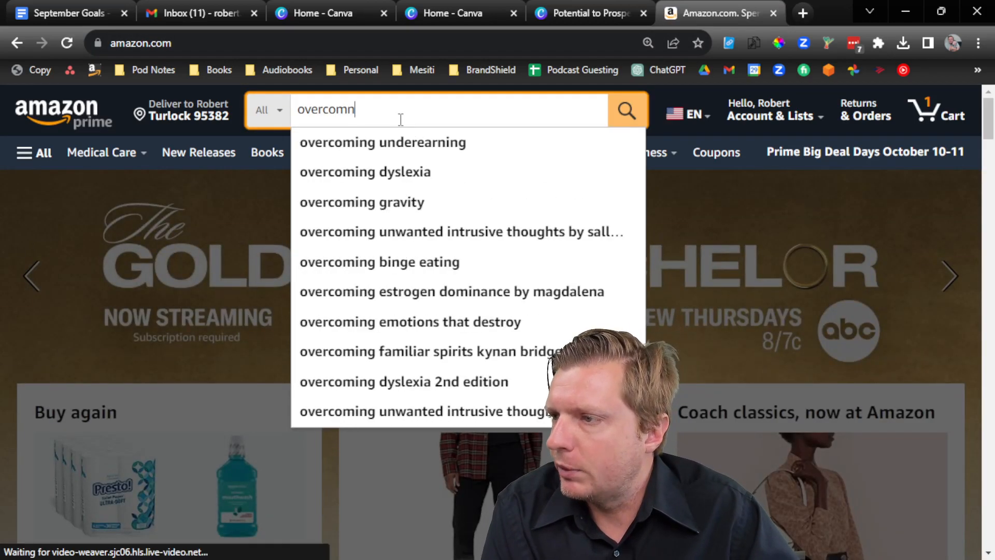
key(BackSpace)
text(scott mccreight)
key(Return)
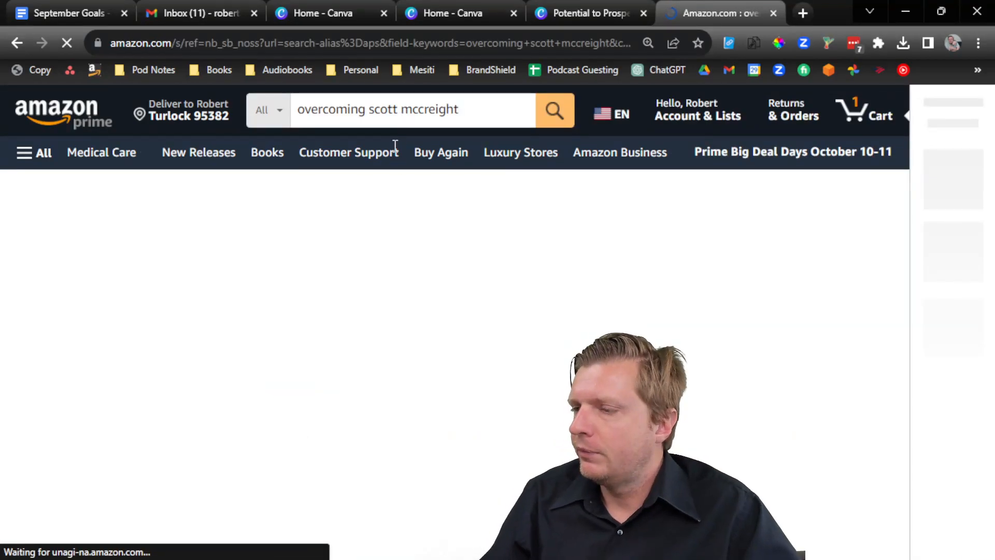
Open the Kindle edition page of the book Overcoming Insurmountable Odds from the search results
scroll(415, 227, down, 7)
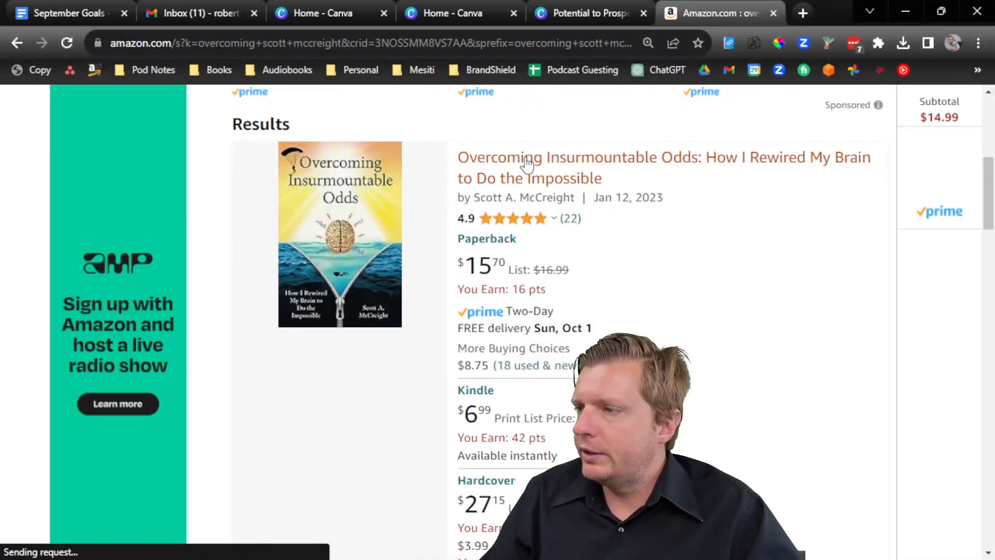
click(526, 161)
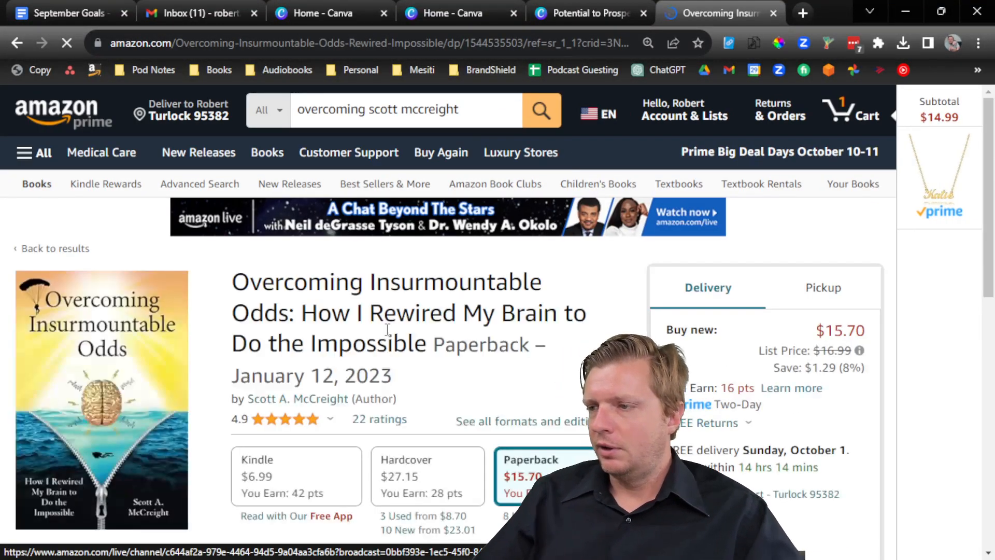
scroll(312, 347, down, 3)
click(306, 328)
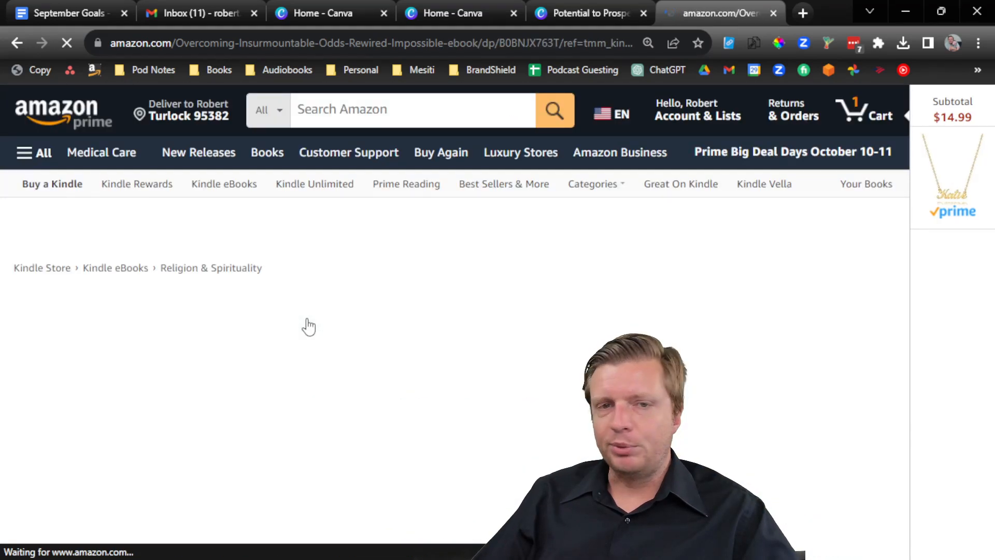
scroll(284, 329, down, 3)
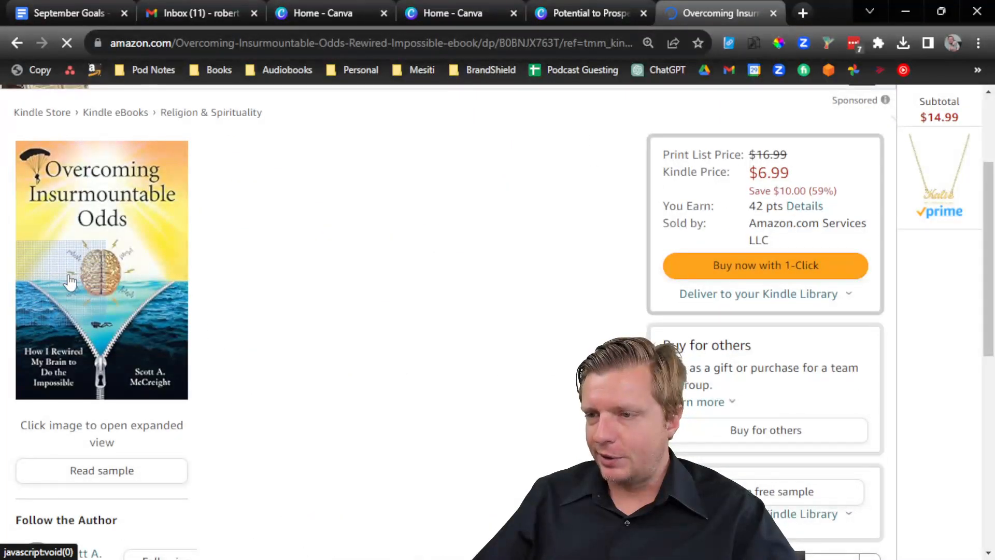
mouse_move(185, 296)
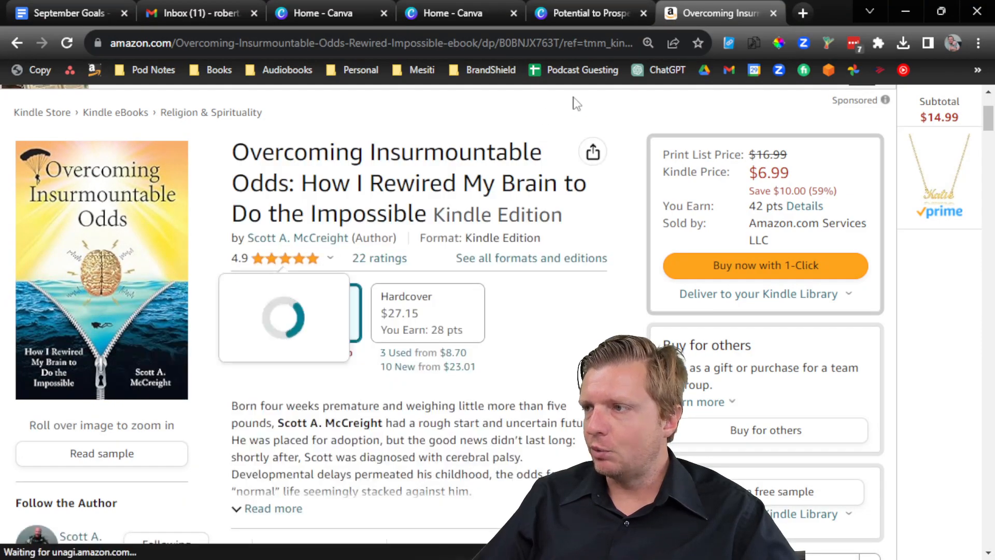
Open the bookmarked High Res Cover guide on eReader Palace in a new tab and find its instructions on the ASIN
click(802, 14)
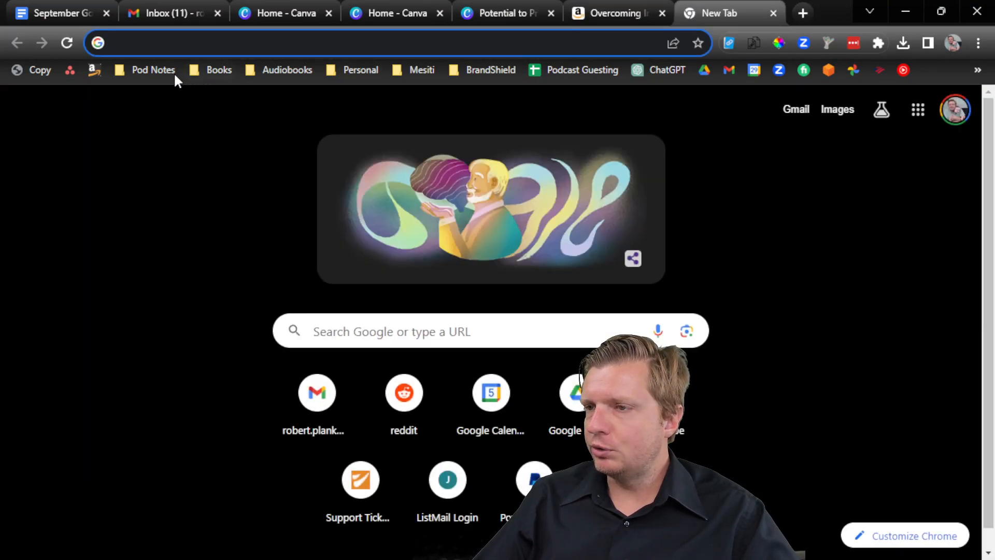
click(265, 72)
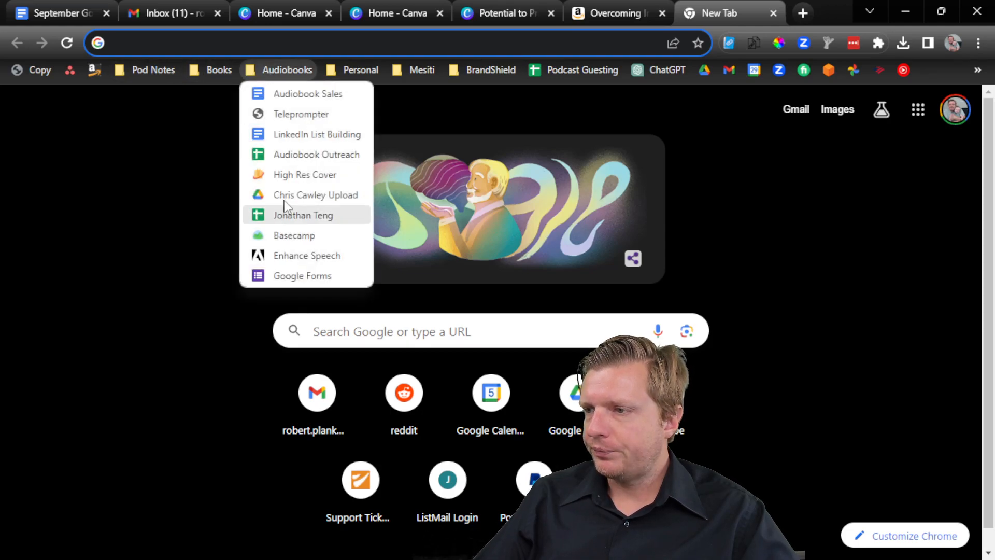
click(285, 177)
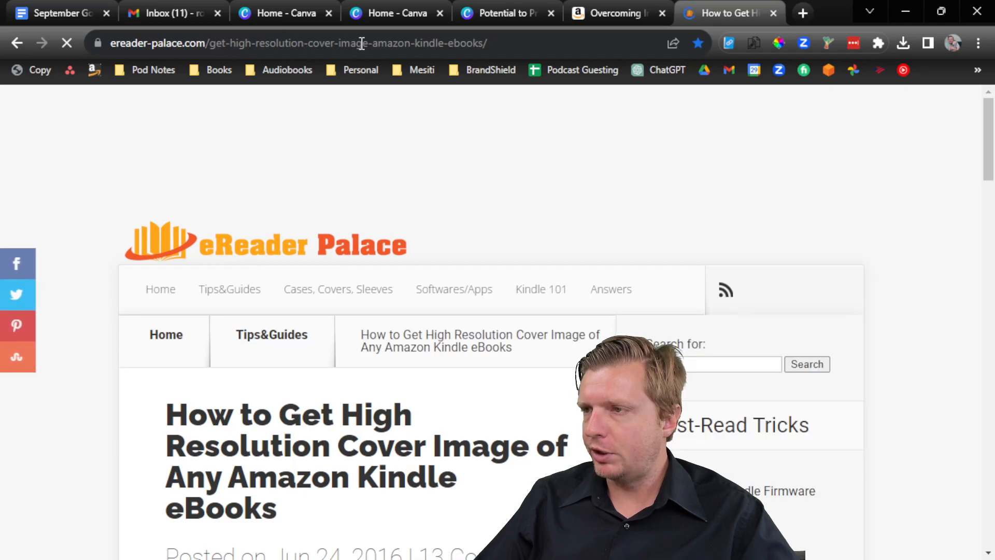
scroll(326, 224, down, 20)
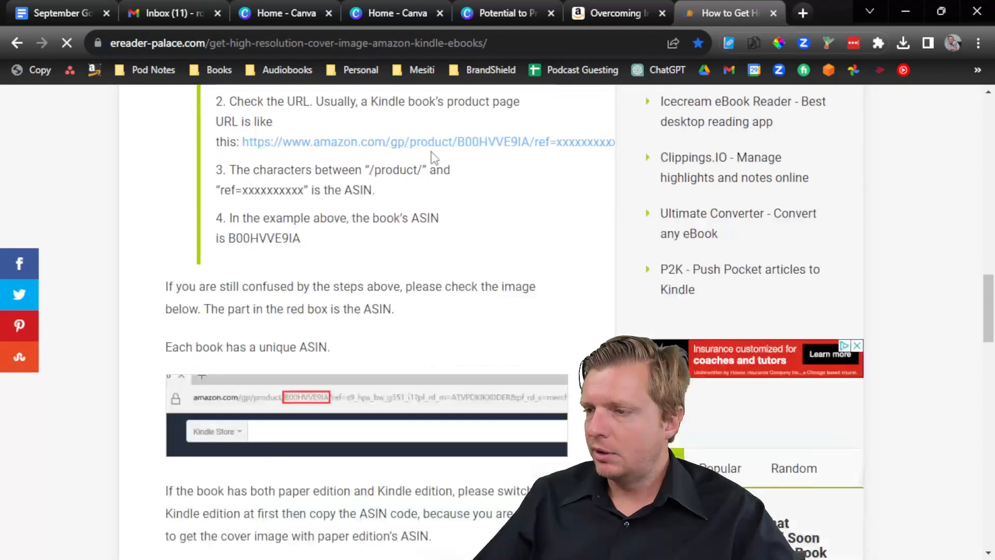
Copy the ASIN B0BNJX763T from the Kindle page's address and use it in the eReader Palace guide to get the high-resolution cover
click(629, 14)
double_click(516, 46)
key(ctrl+c)
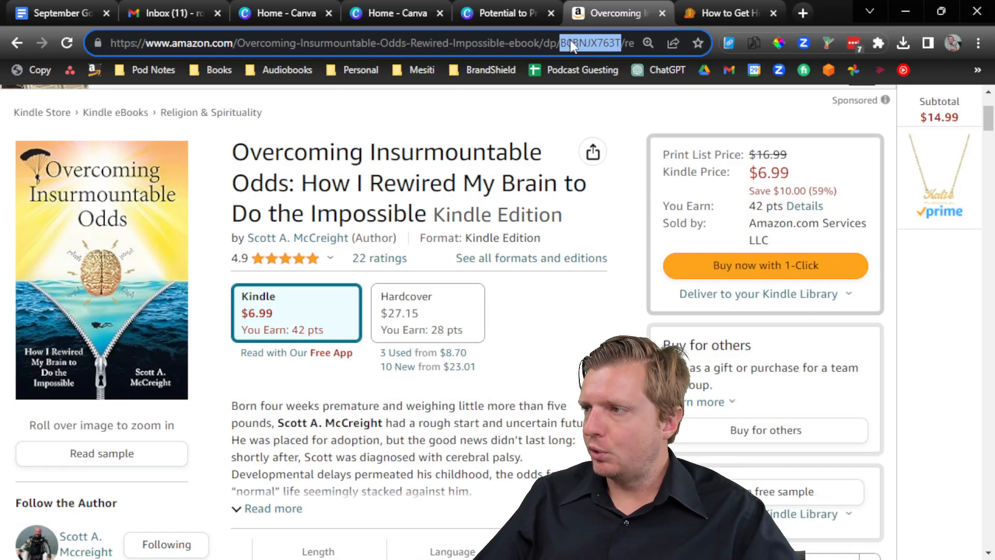
click(706, 14)
scroll(254, 475, down, 7)
click(311, 345)
key(ctrl+v)
click(325, 394)
Save the high-resolution cover image to Downloads as B0BNJX763T.01.MAIN._SCRM_.jpg
right_click(404, 230)
click(445, 262)
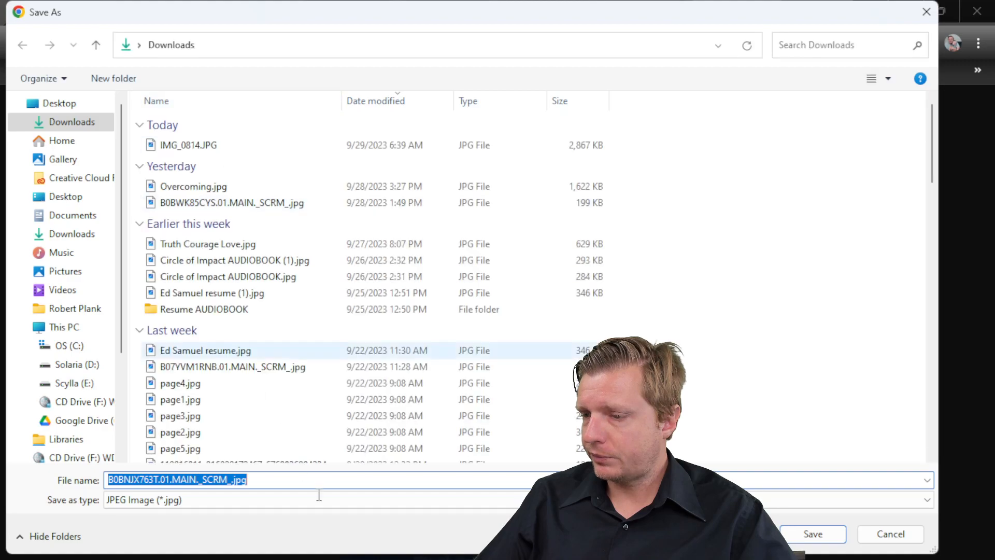
click(812, 534)
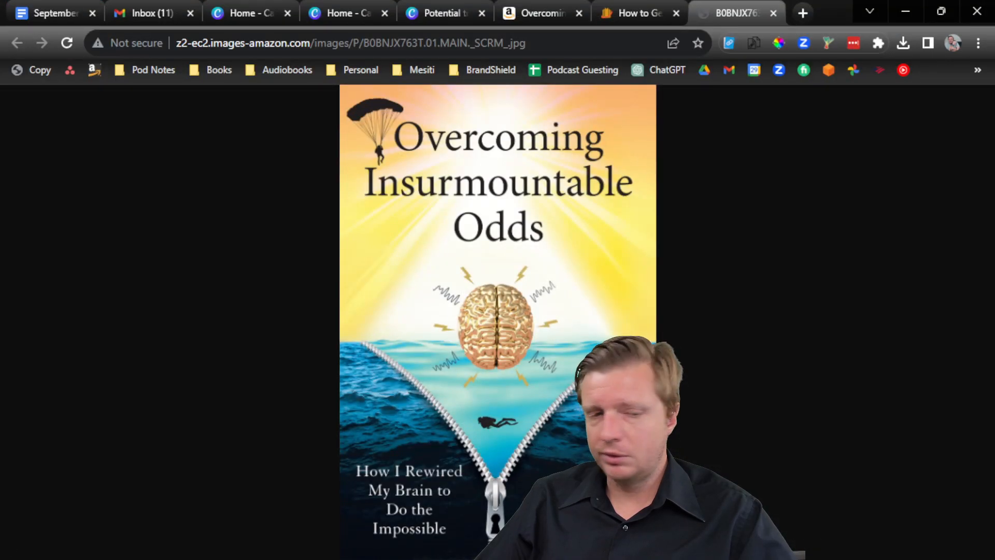
Switch to Photoshop, close Front.png without saving, and open B0BNJX763T.01.MAIN._SCRM_.jpg from Downloads
key(alt+Tab)
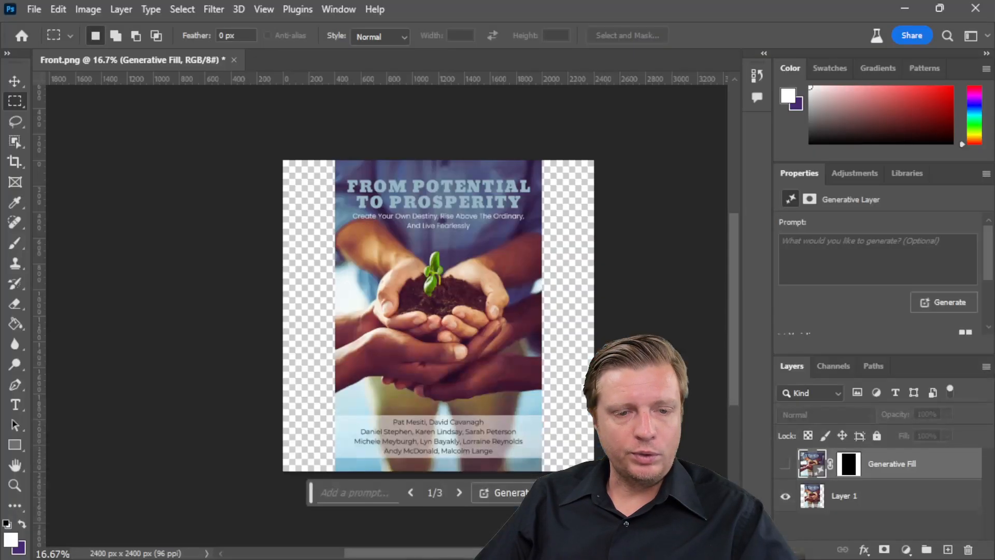
click(233, 59)
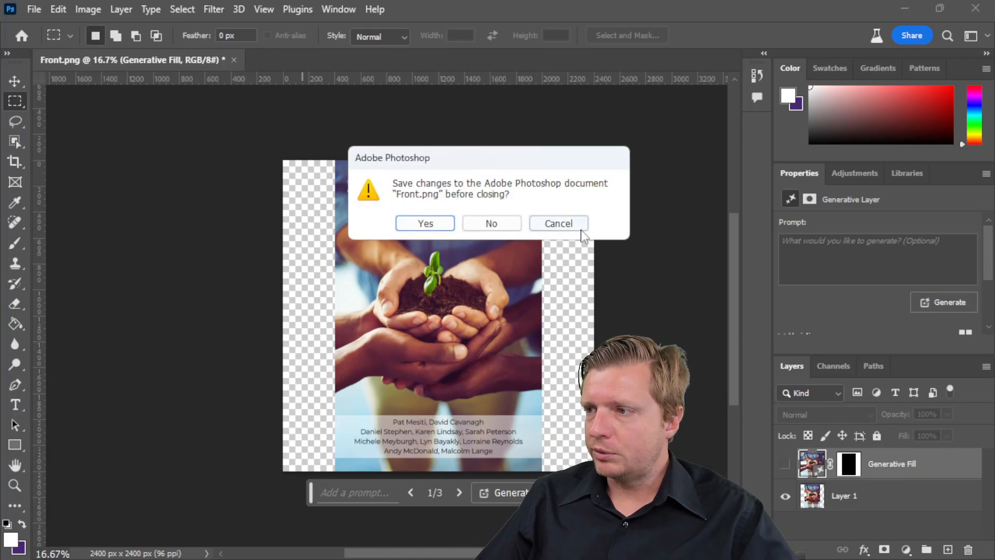
click(490, 227)
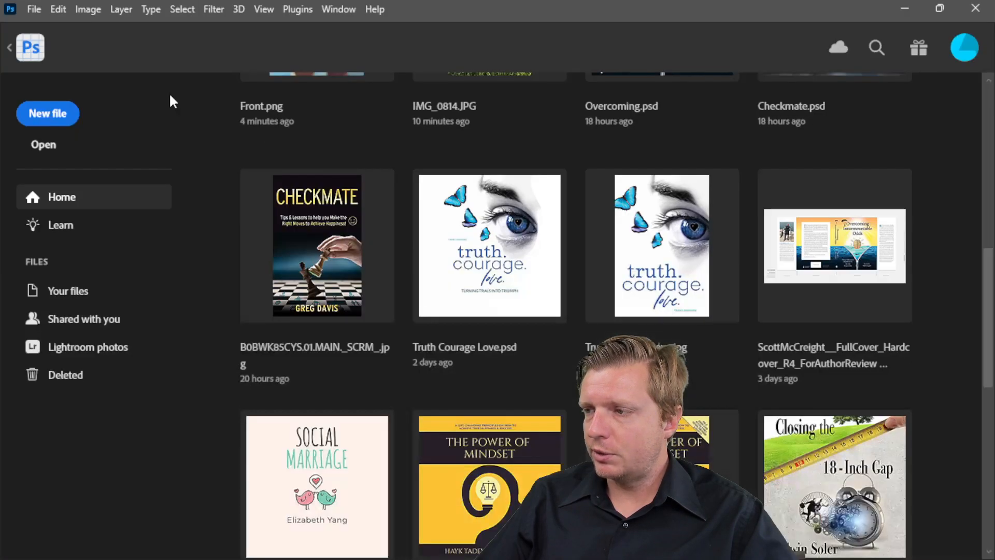
click(54, 145)
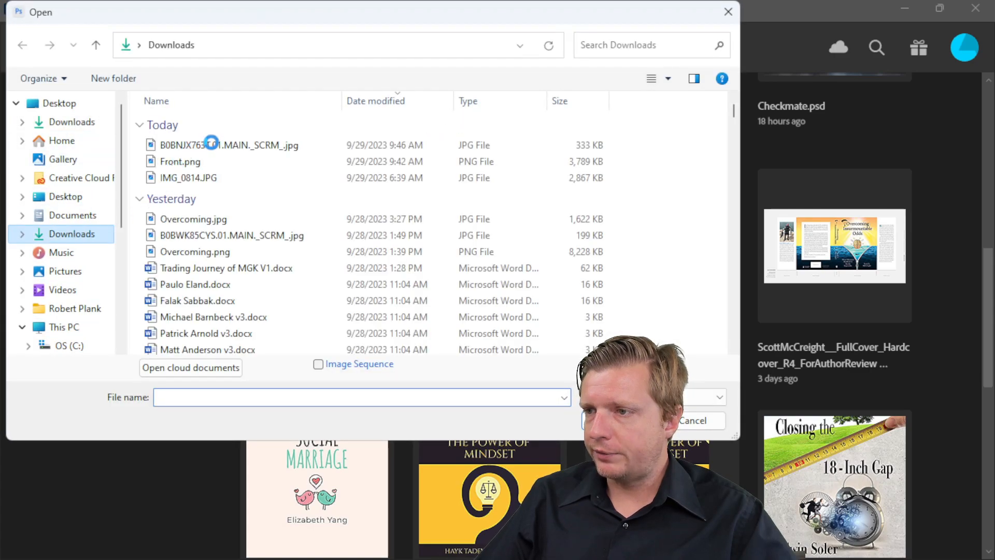
double_click(176, 154)
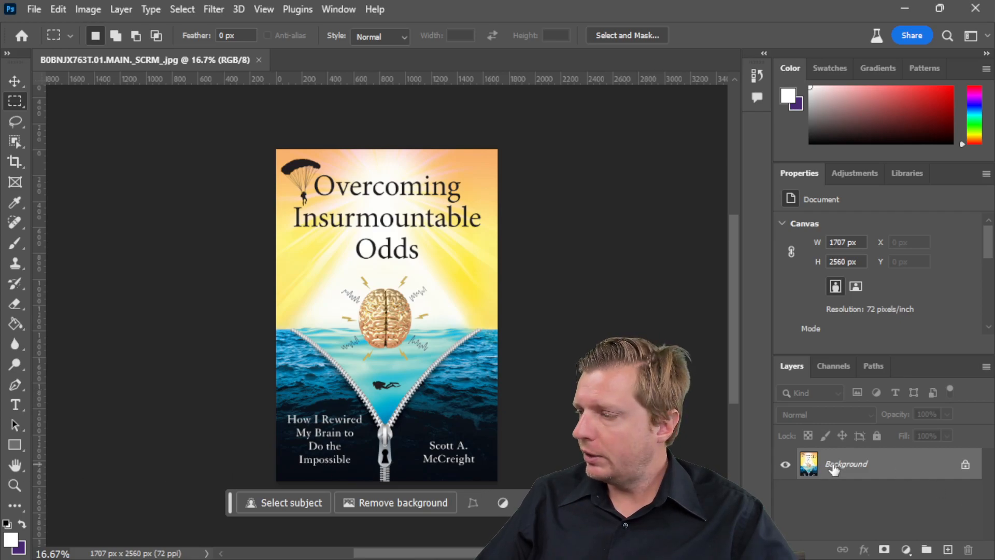
Convert the locked background into Layer 0 and set the canvas width to 2560 pixels to make it square
double_click(833, 465)
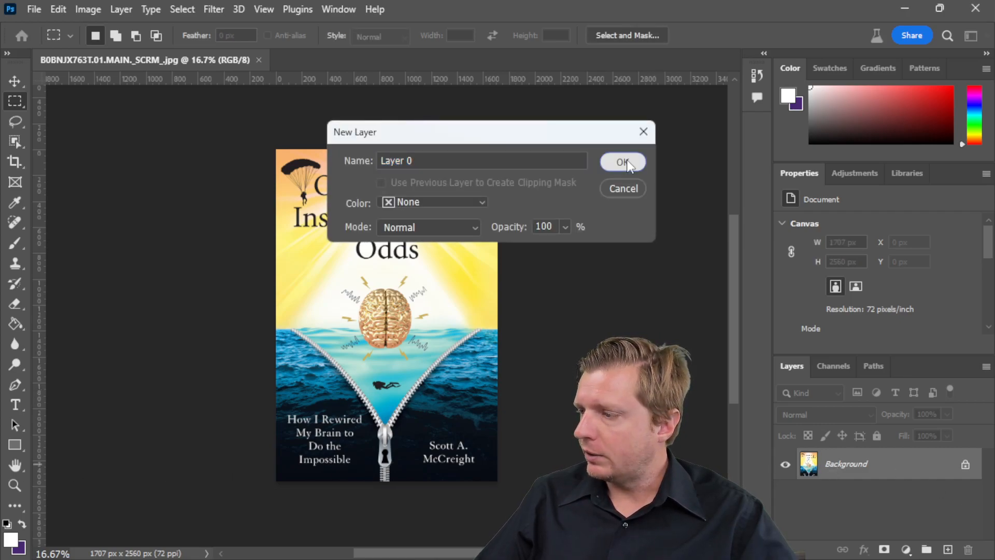
click(624, 159)
click(89, 9)
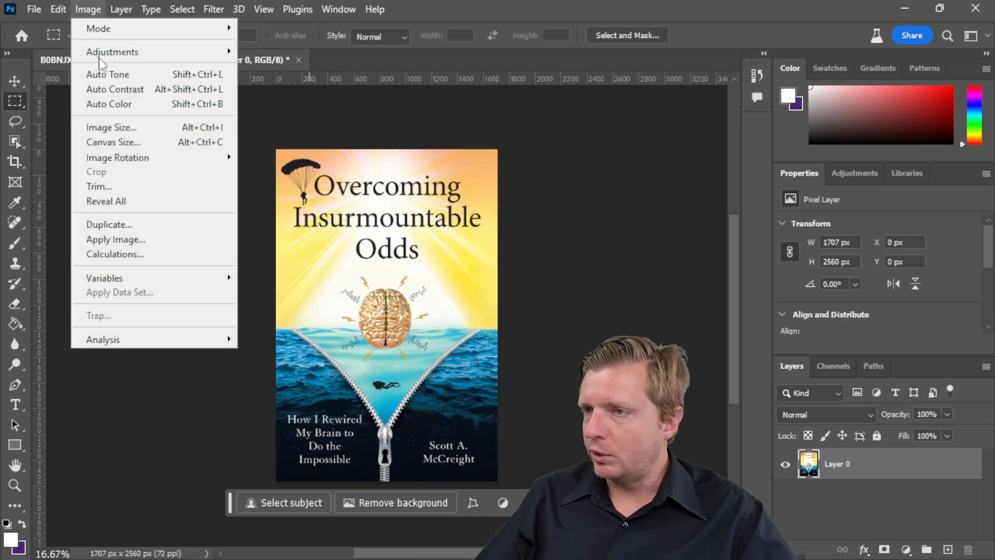
click(109, 140)
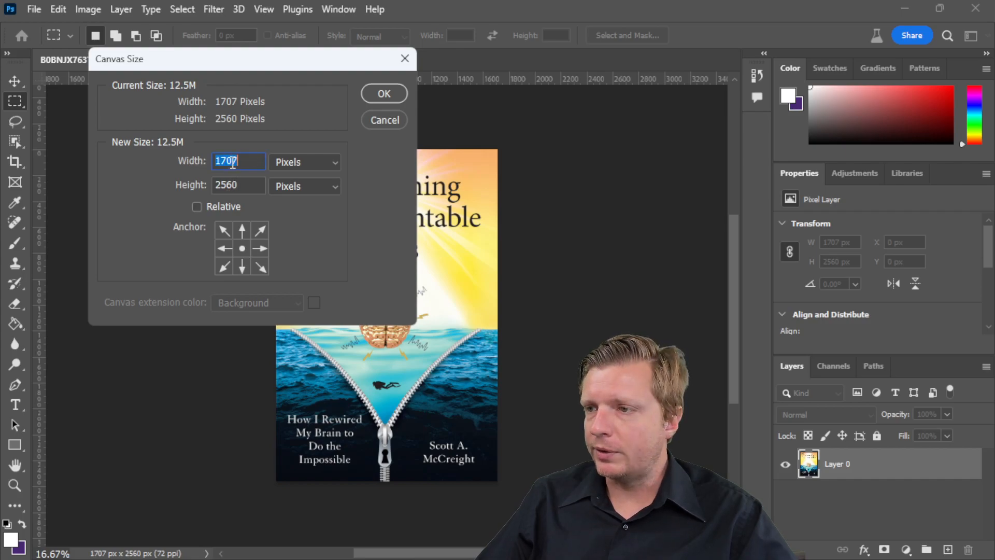
text(2560)
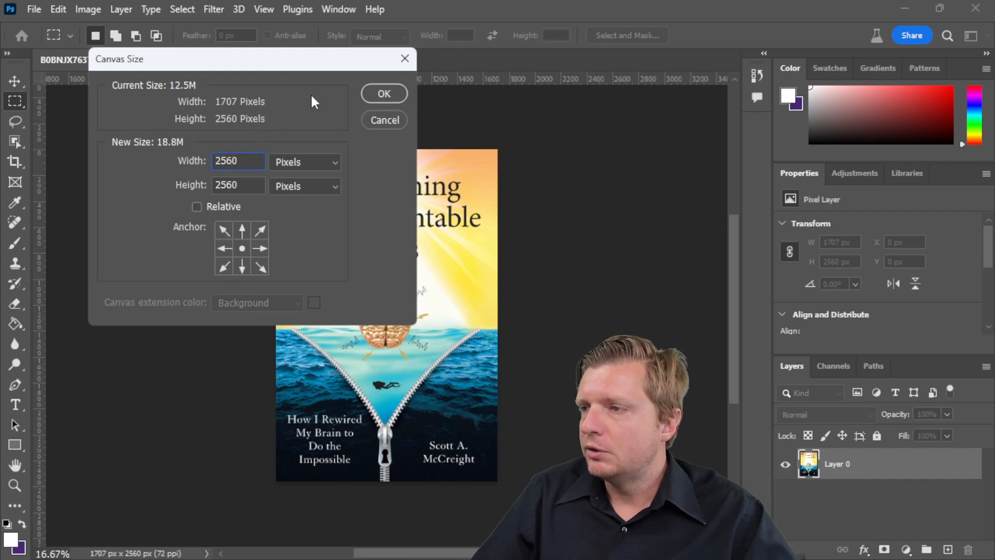
click(384, 94)
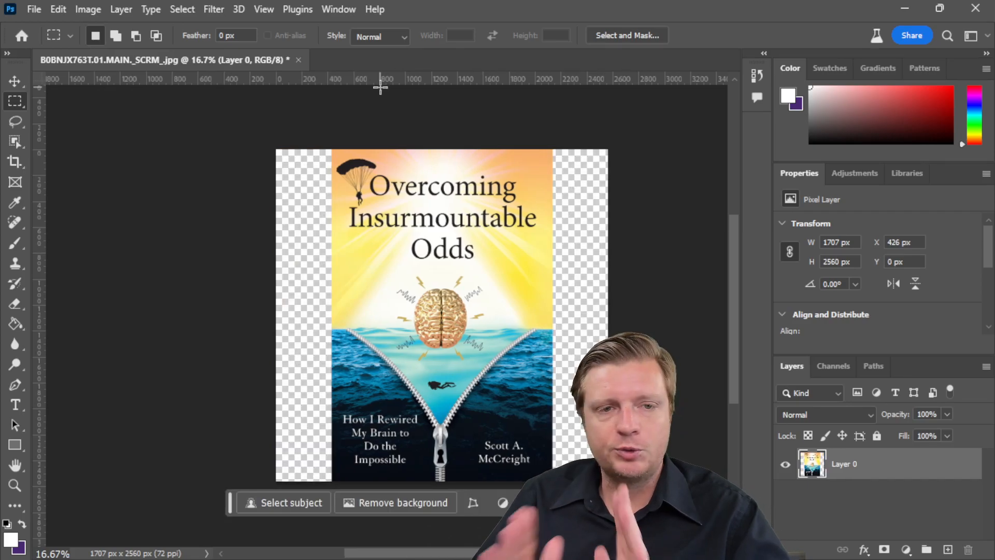
Resize the image to 3000 × 3000 pixels
click(60, 9)
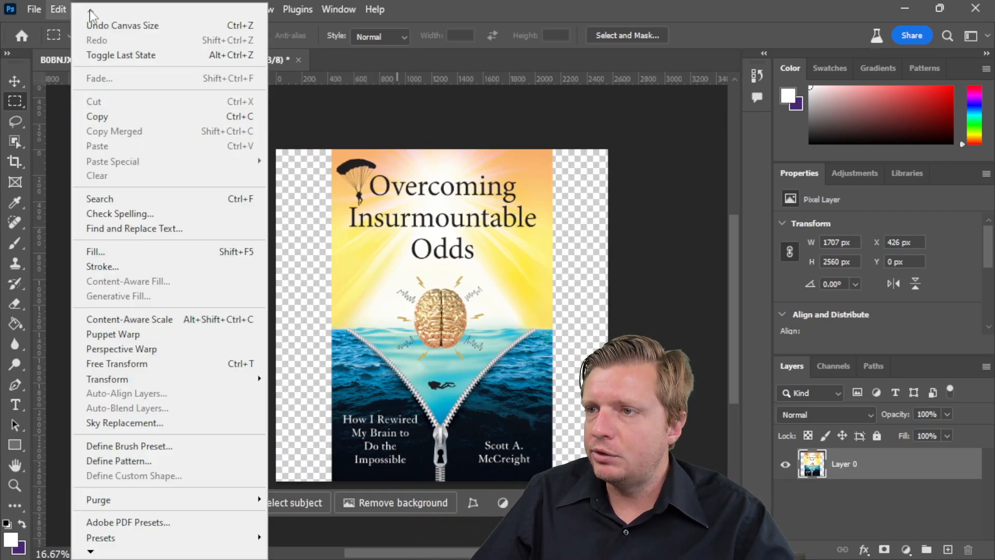
click(52, 7)
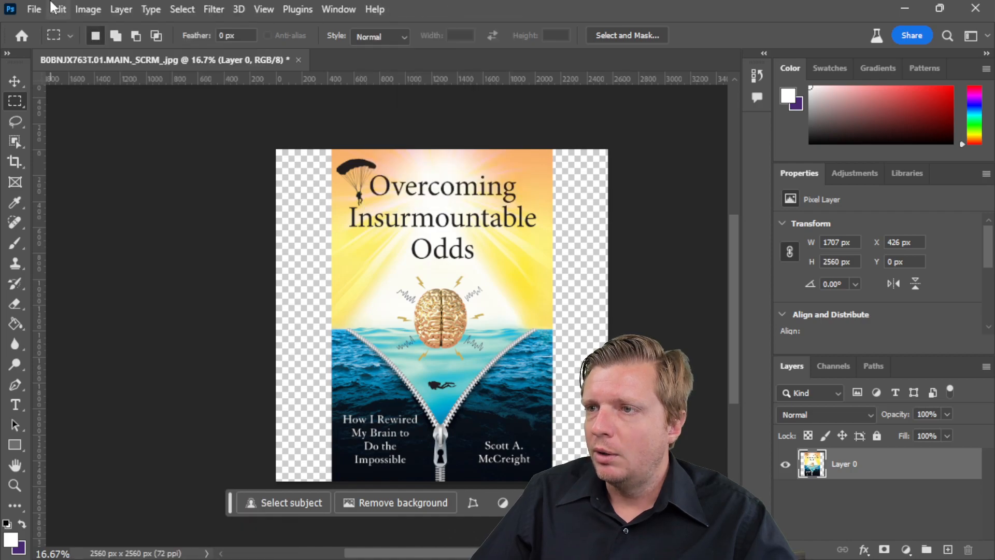
click(86, 11)
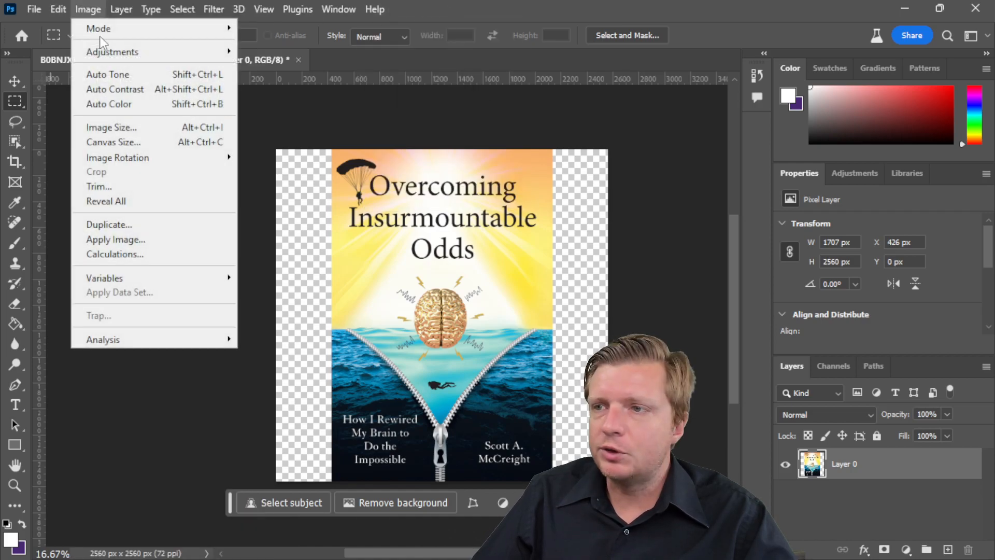
click(115, 129)
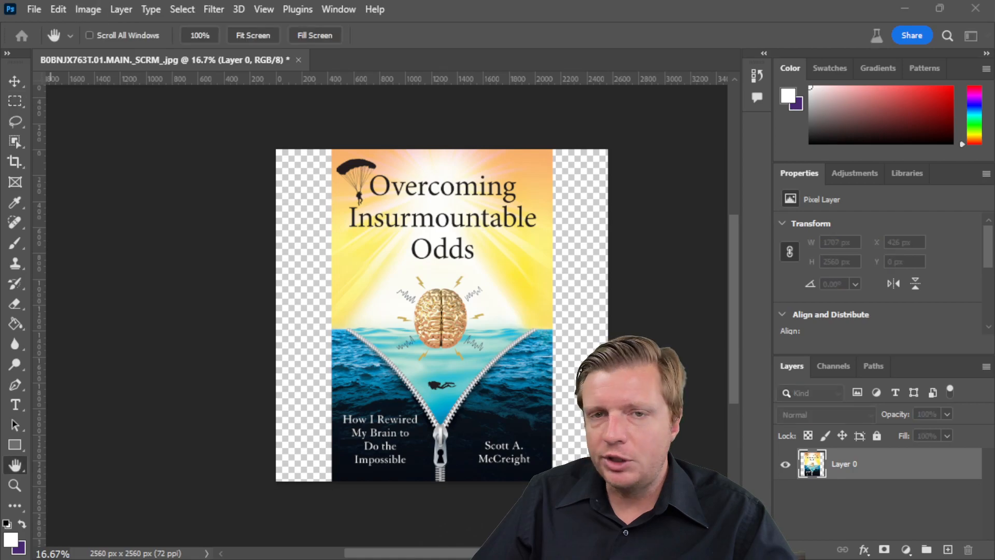
drag(356, 147, 406, 109)
text(3000)
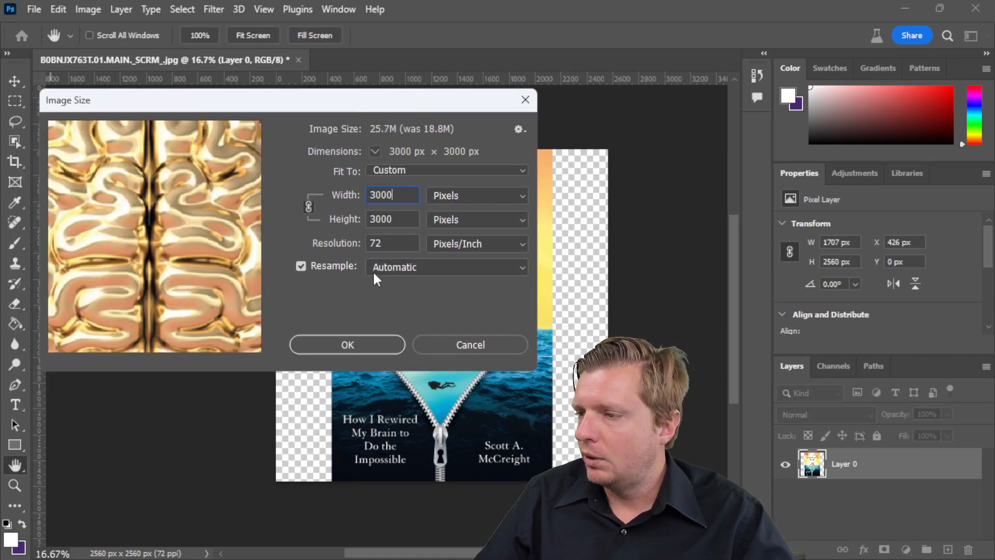
click(357, 342)
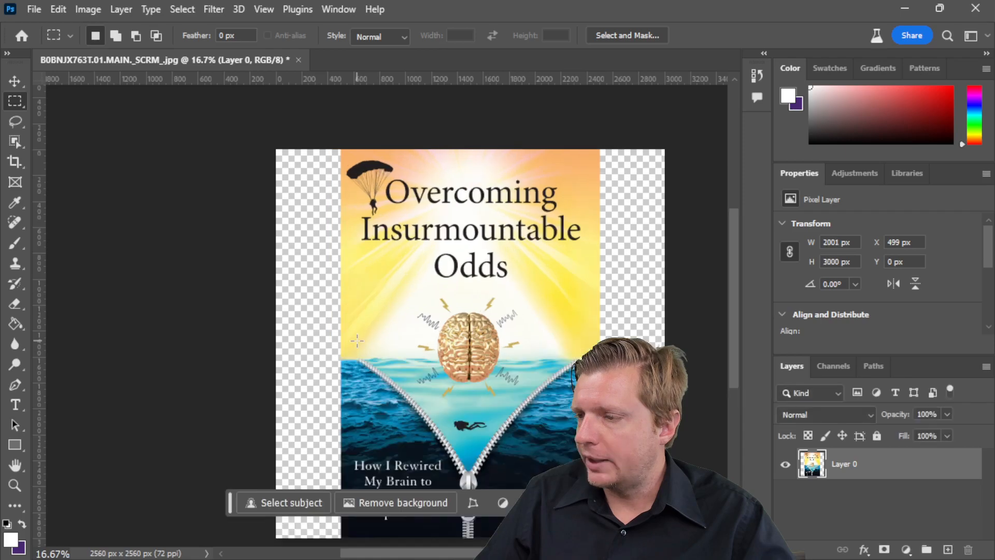
Marquee-select the author's name at the bottom of the cover, run Match Font on it, and choose Garamond Regular
key(ctrl+minus)
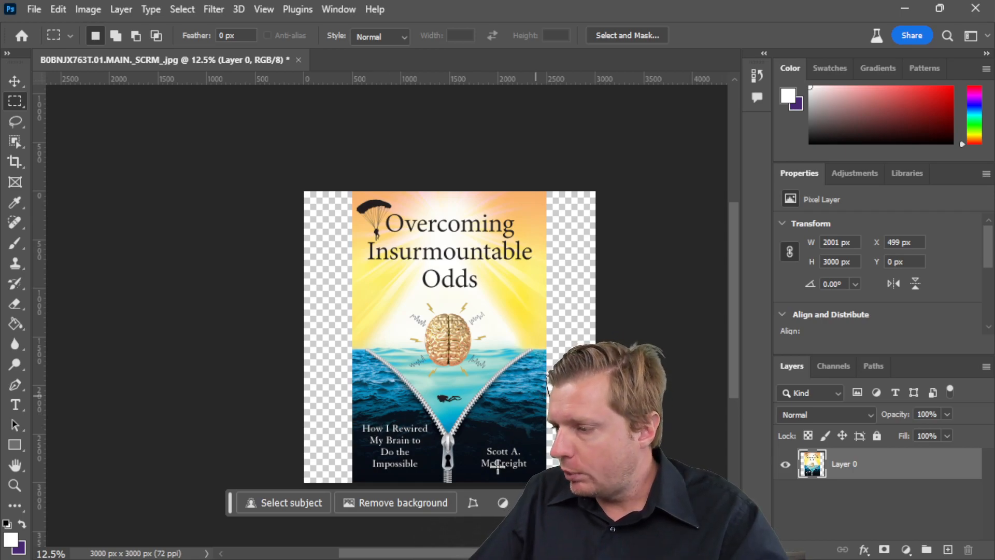
drag(477, 438, 507, 466)
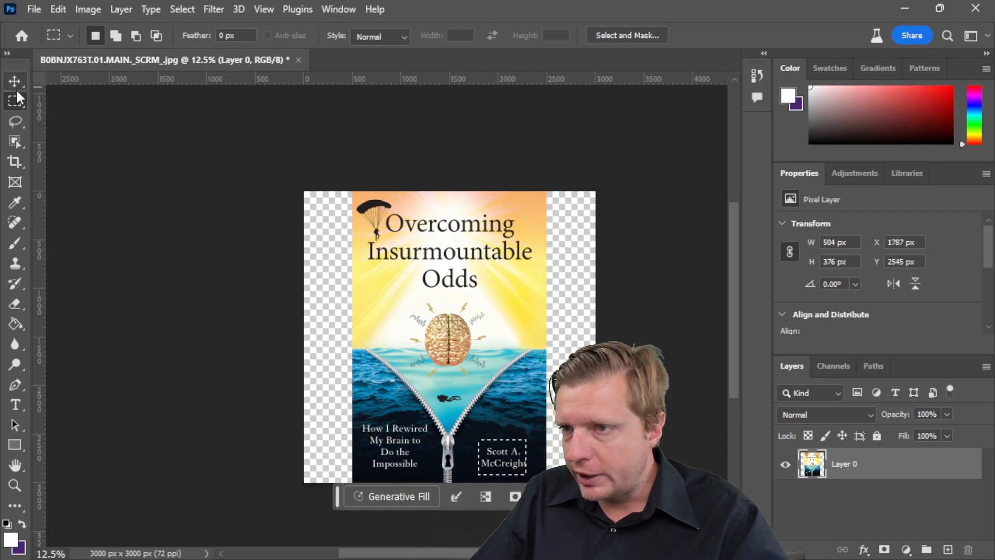
click(485, 409)
drag(477, 441, 534, 473)
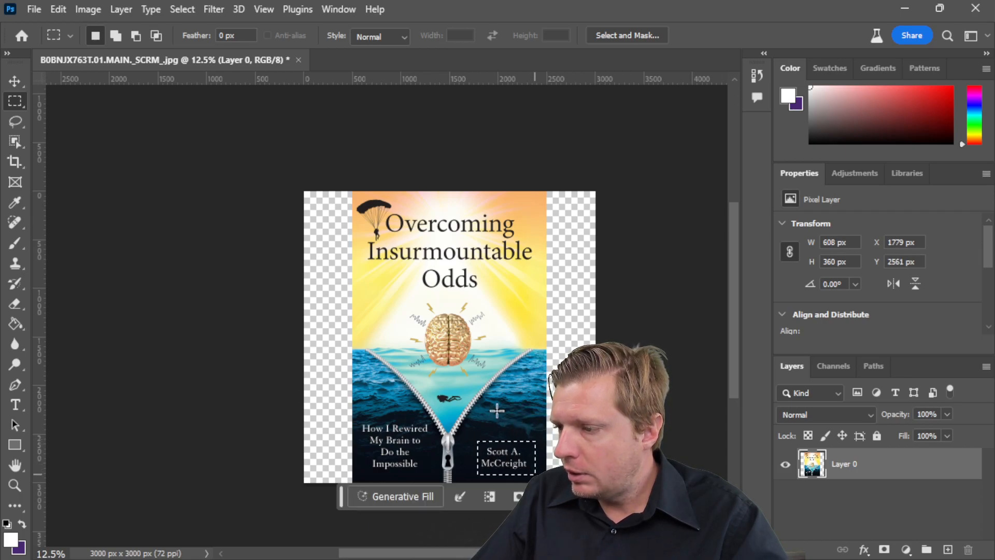
click(151, 9)
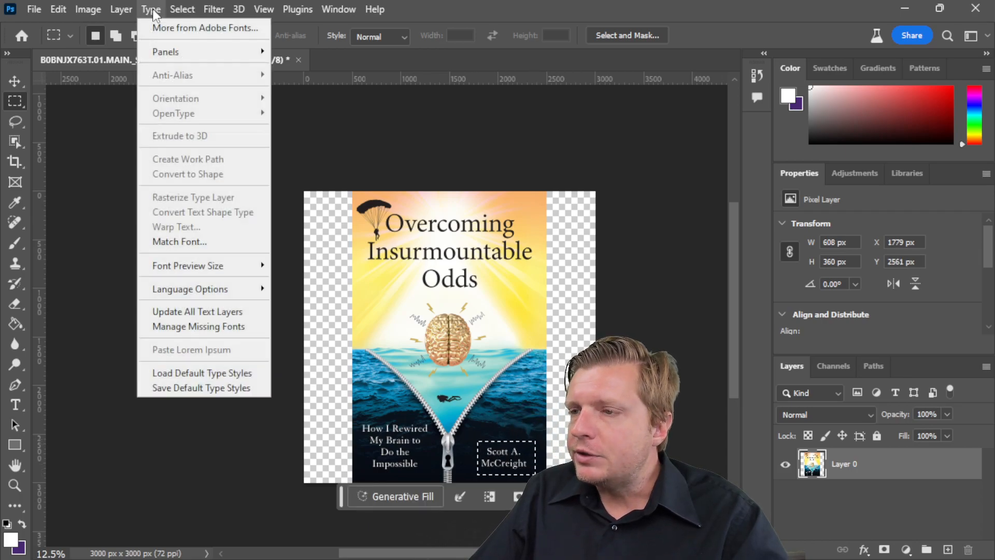
click(192, 242)
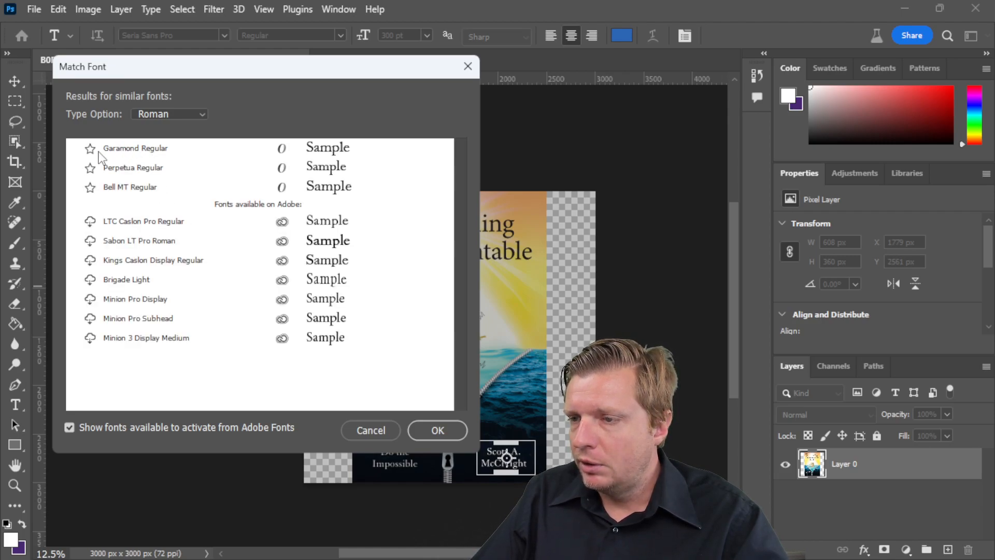
click(116, 154)
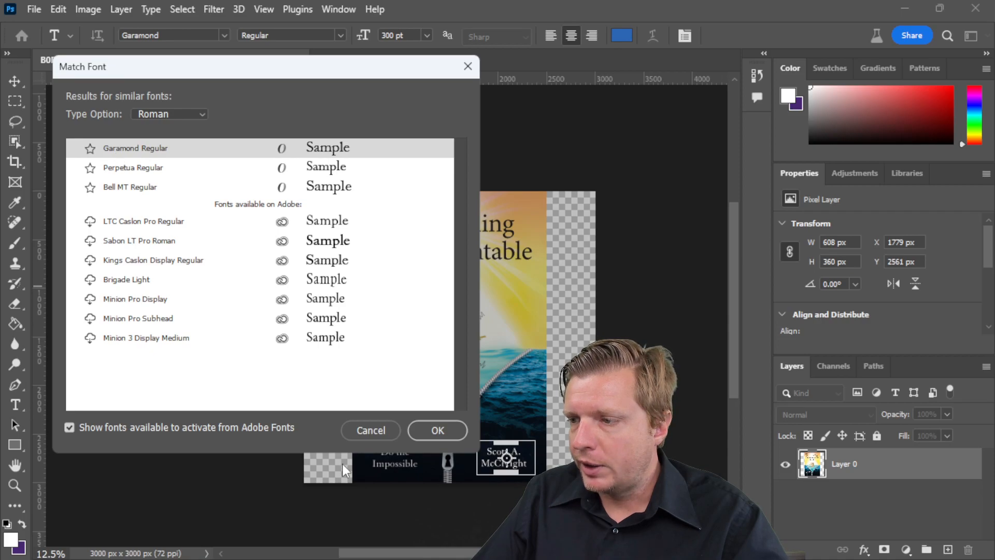
click(437, 430)
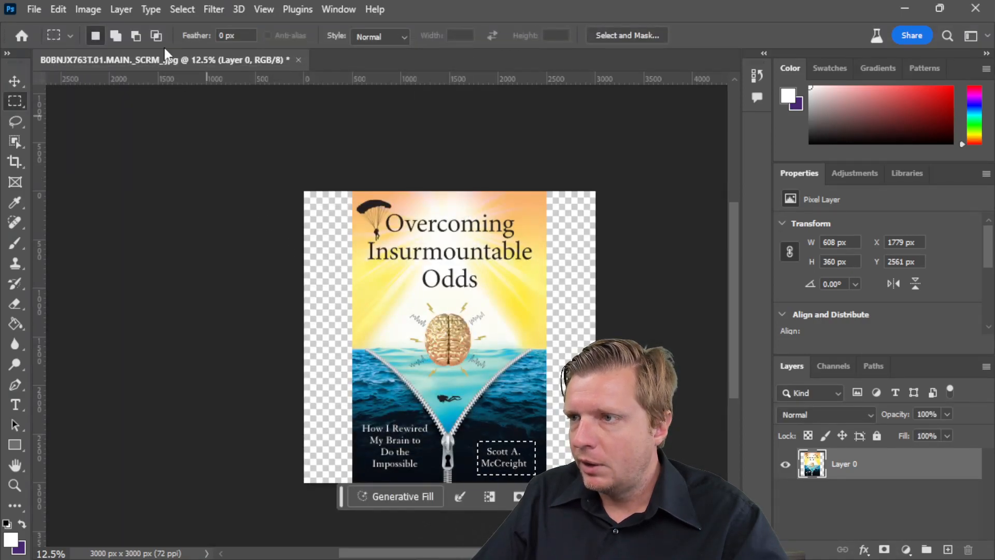
Clear the selection and add a horizontal text layer below the title with the author's name on two lines
click(16, 405)
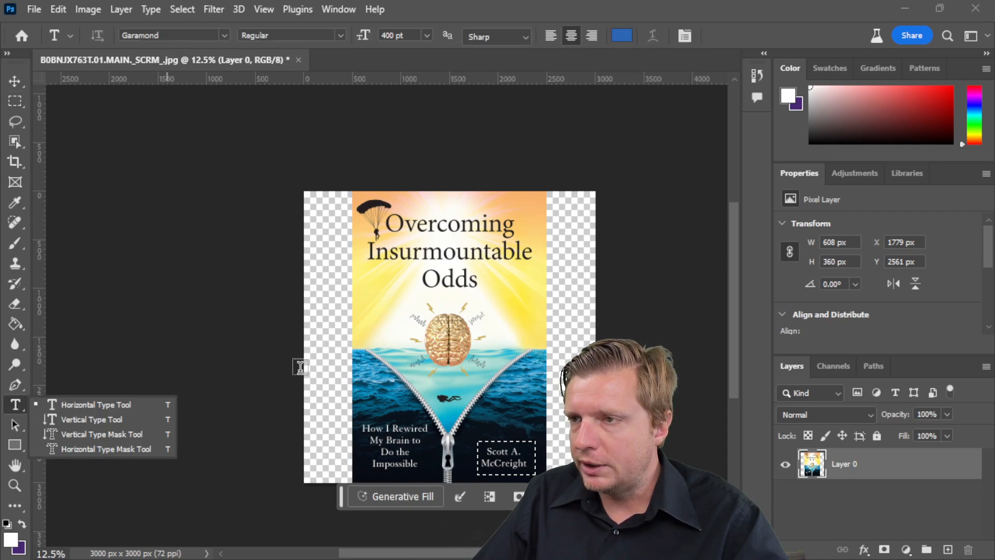
click(15, 101)
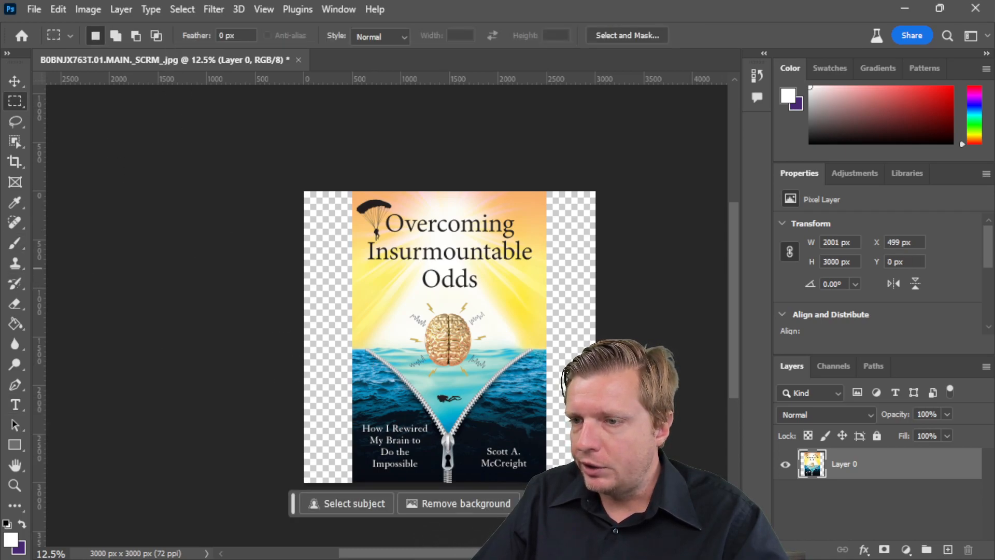
click(15, 404)
click(501, 297)
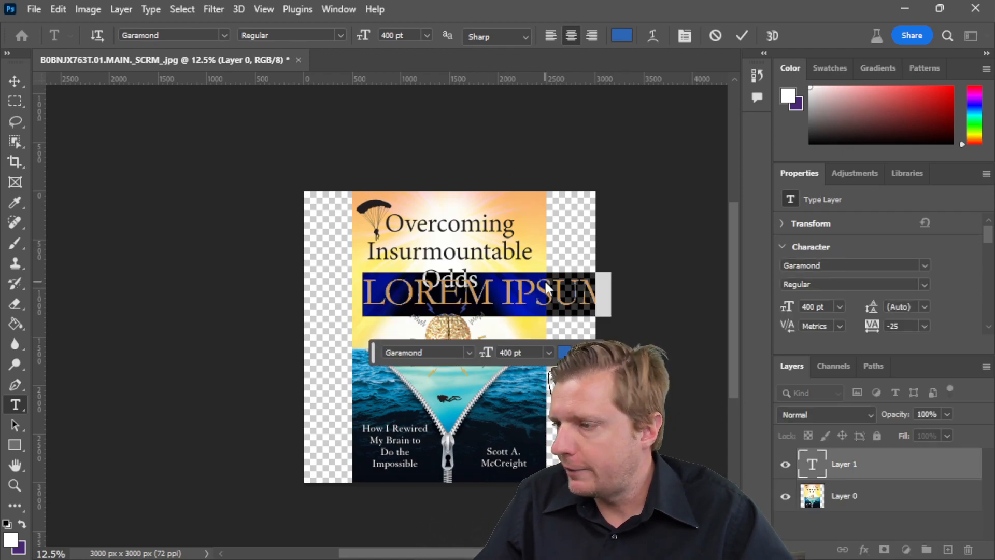
text(SCOTT)
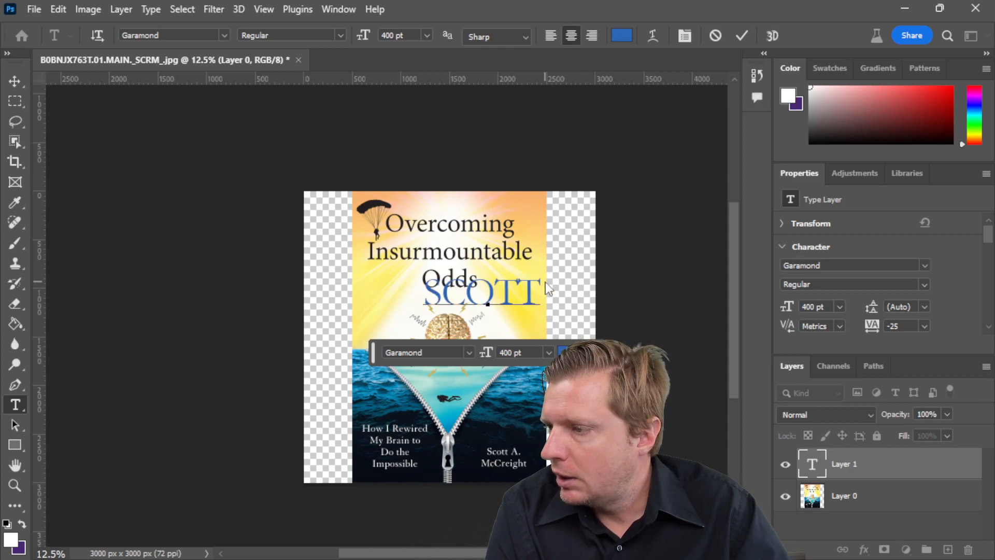
text( A.)
key(Return)
text(MCCREIGHT)
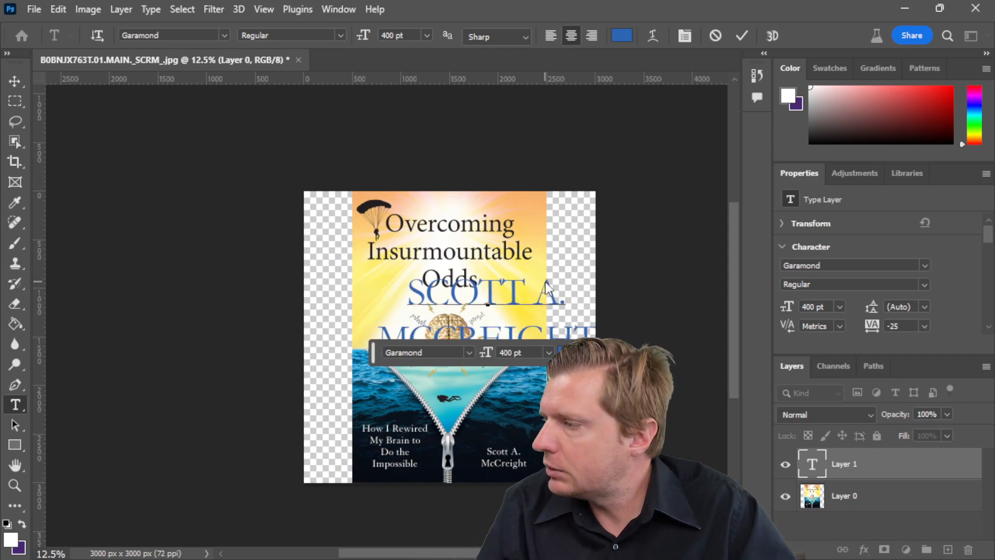
Select all of the new author text and turn off All Caps
key(ctrl+a)
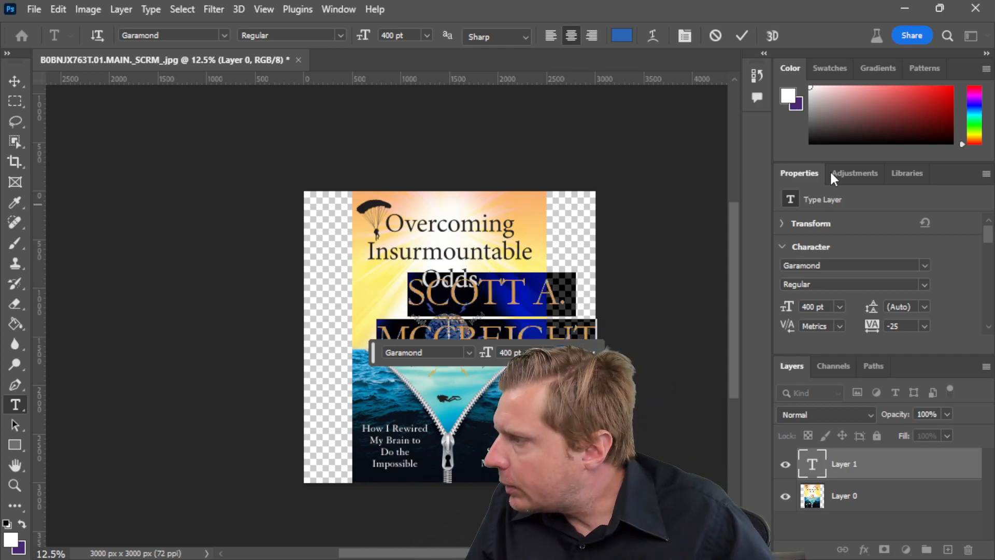
scroll(958, 266, down, 3)
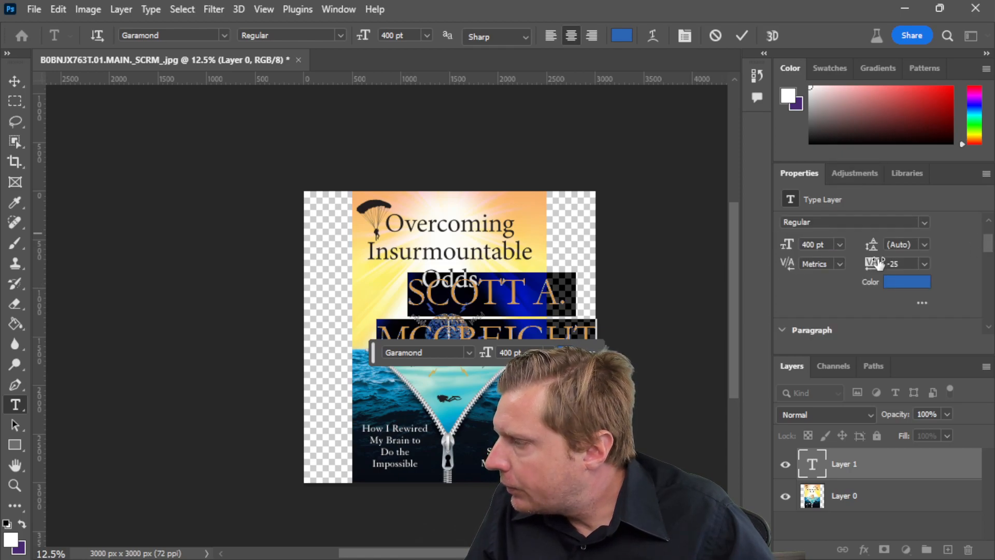
scroll(989, 262, down, 3)
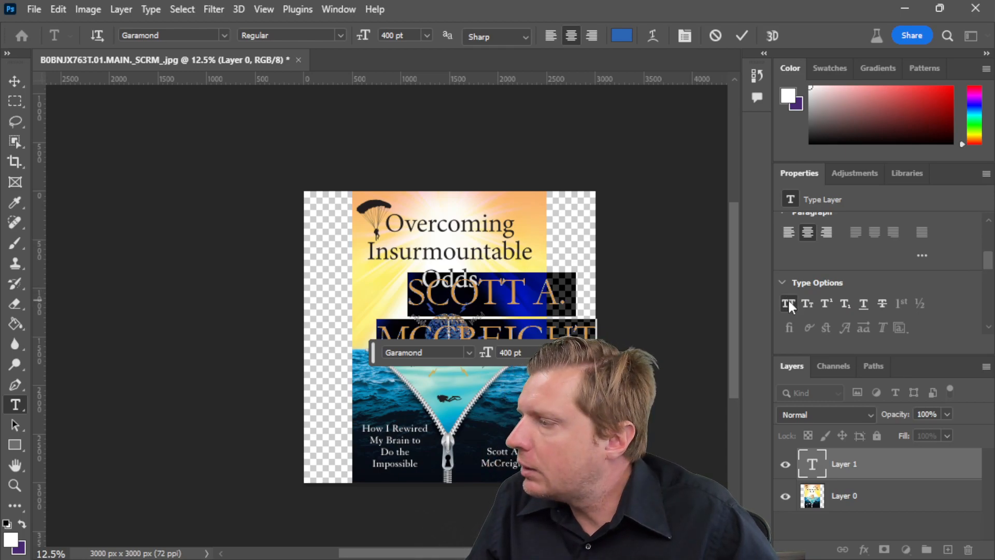
click(789, 304)
click(792, 315)
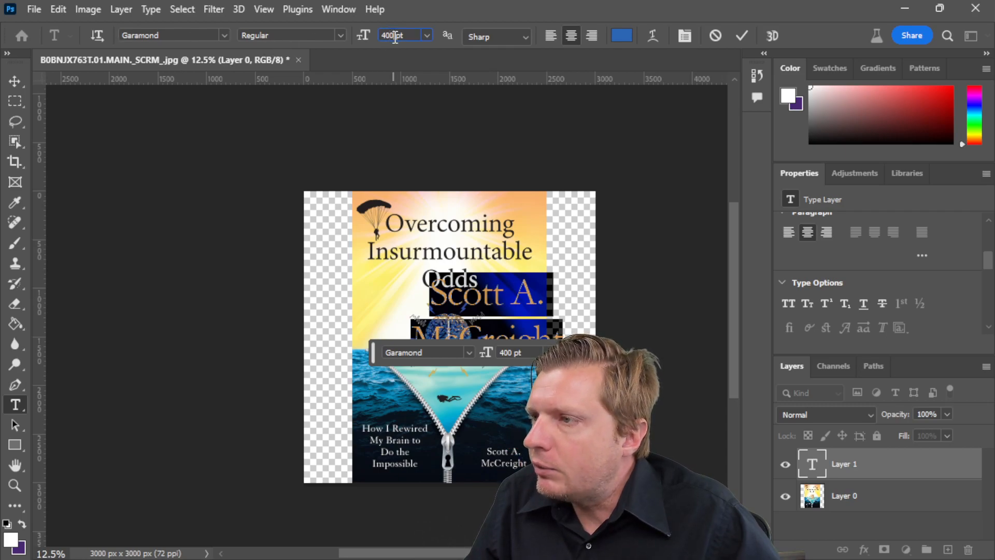
Set the author text's font size to 130 pt and its style to Bold
key(BackSpace)
key(BackSpace)
key(BackSpace)
text(100)
key(Return)
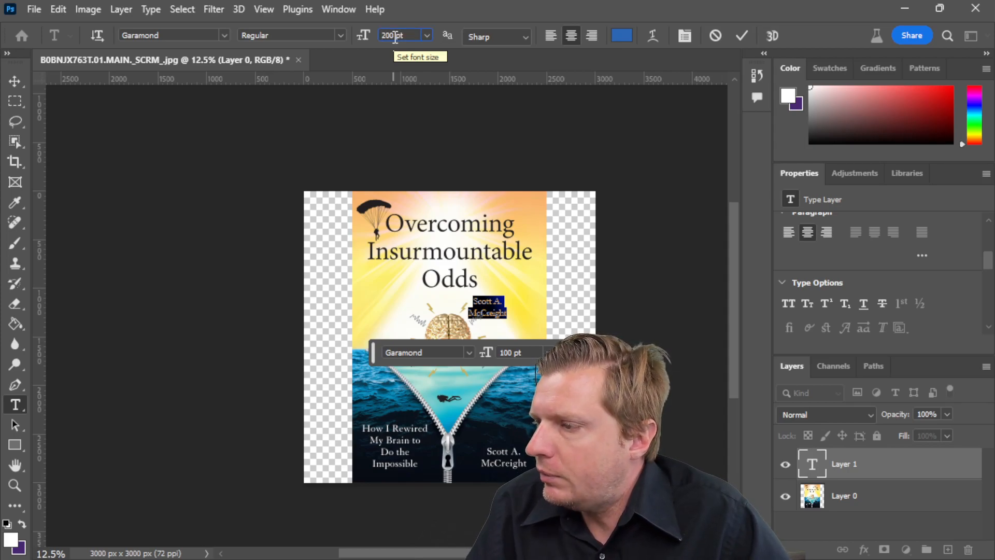
key(Return)
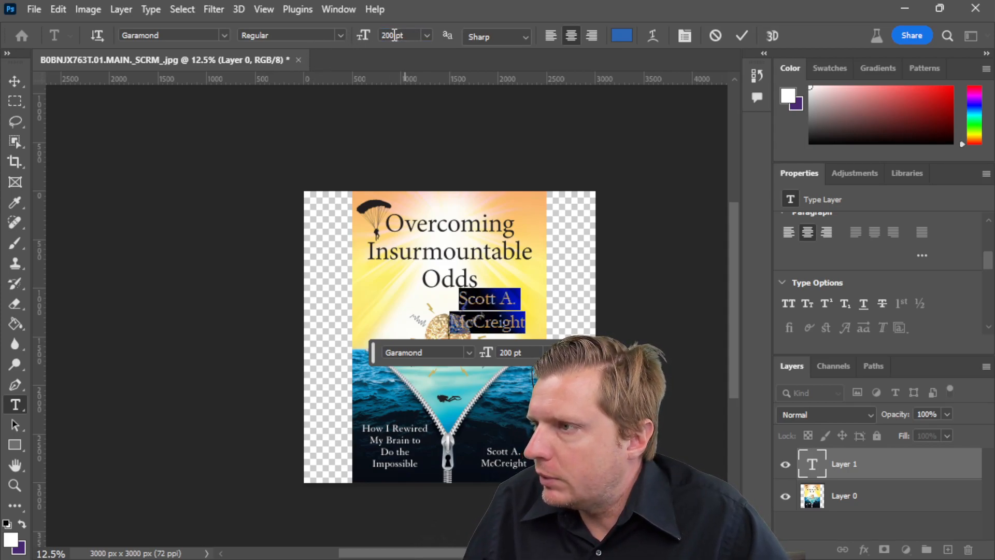
text(130)
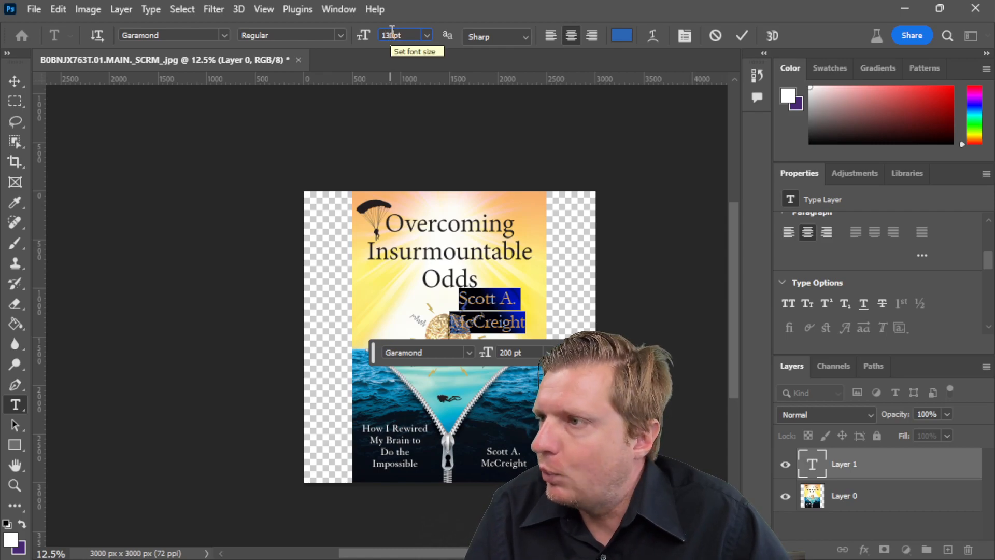
key(Return)
click(334, 35)
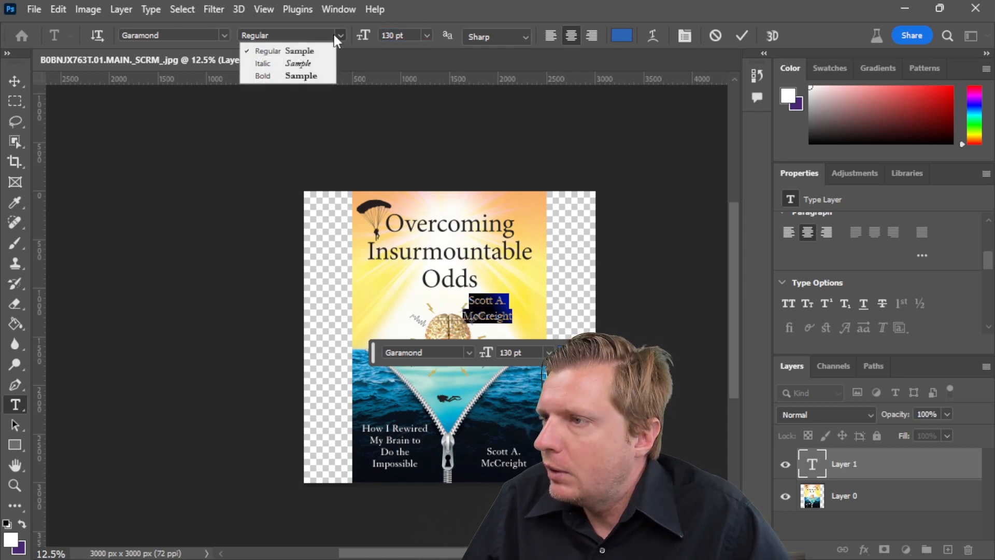
click(294, 75)
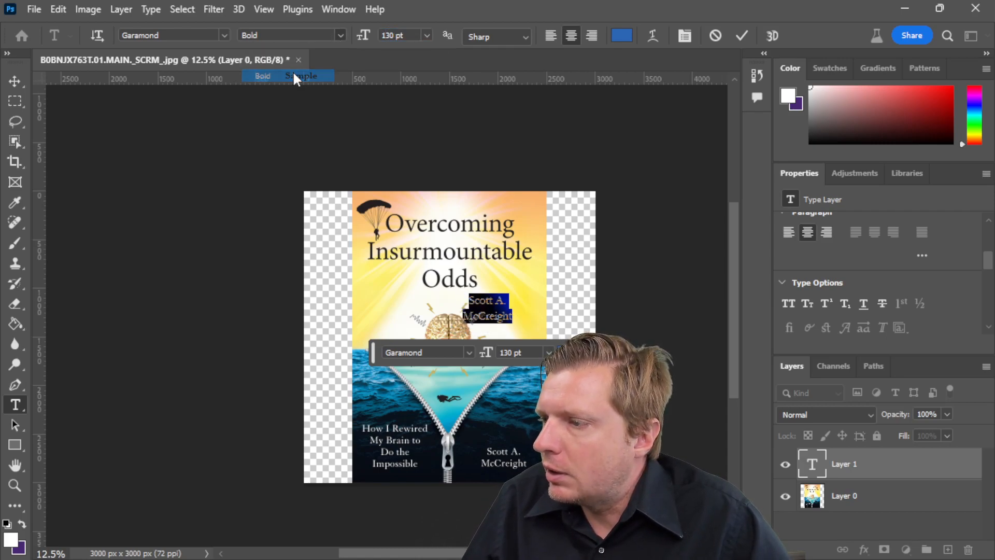
Commit the author text and sample the parachute's dark colour with the Eyedropper as the foreground colour
click(17, 82)
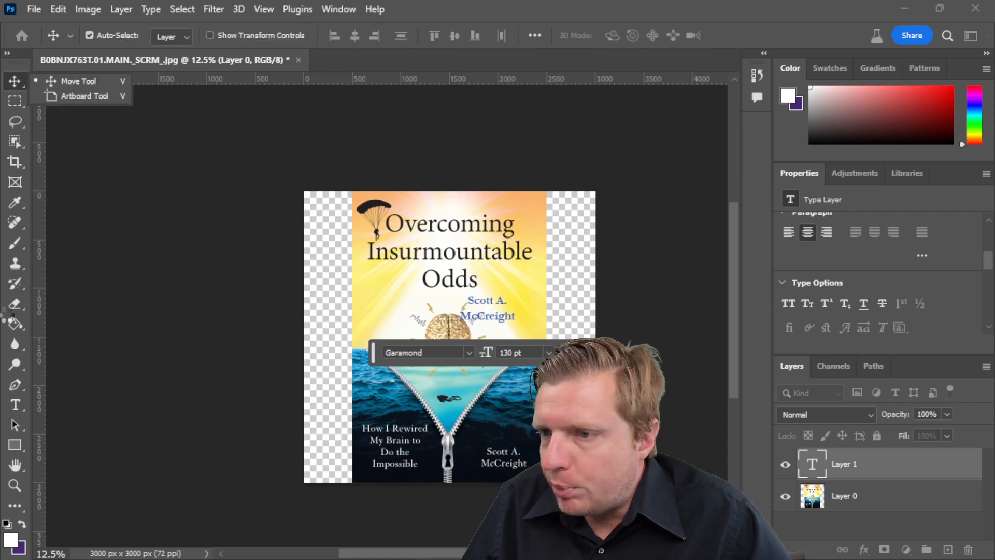
click(14, 205)
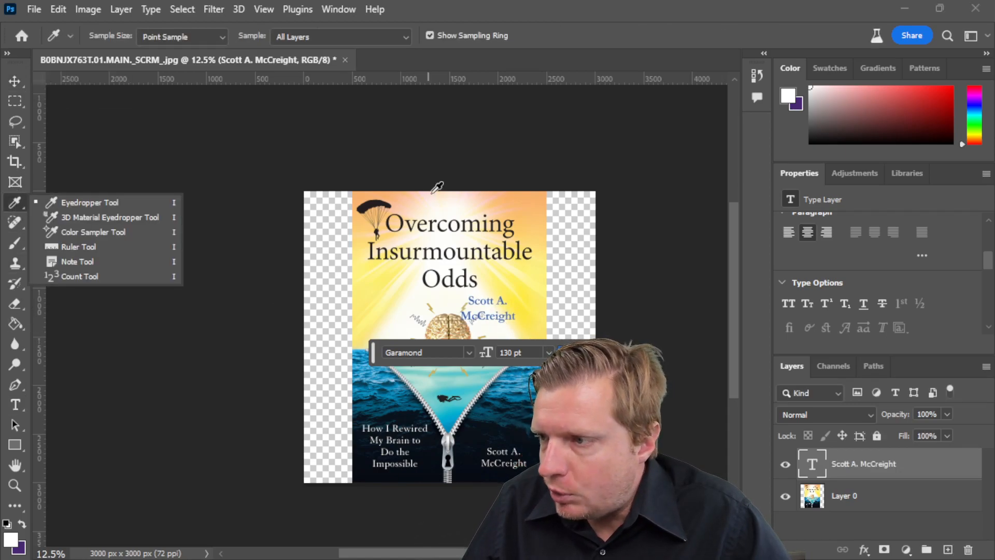
click(376, 202)
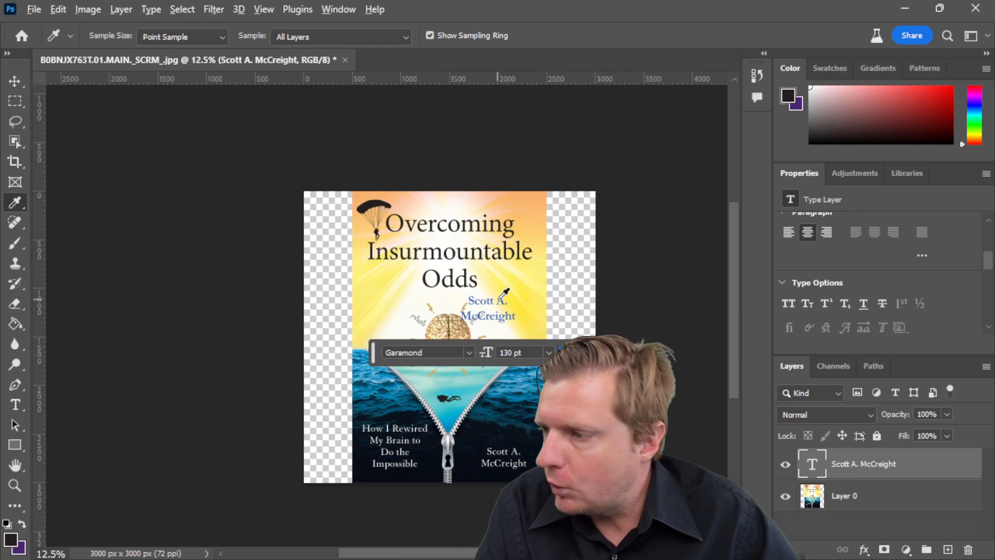
Finish sampling the dark title colour and reposition the author text just above the brain's upper-right side
click(522, 257)
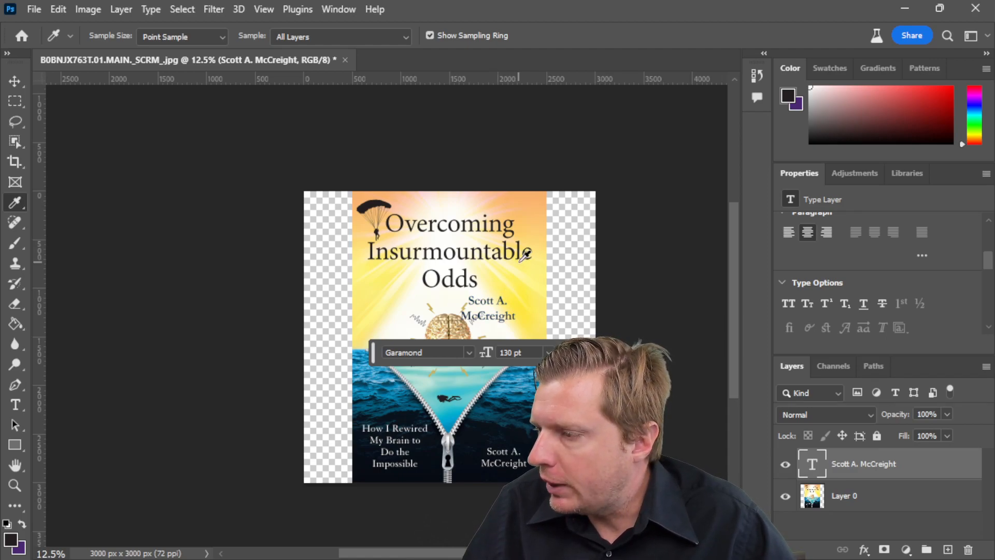
click(15, 82)
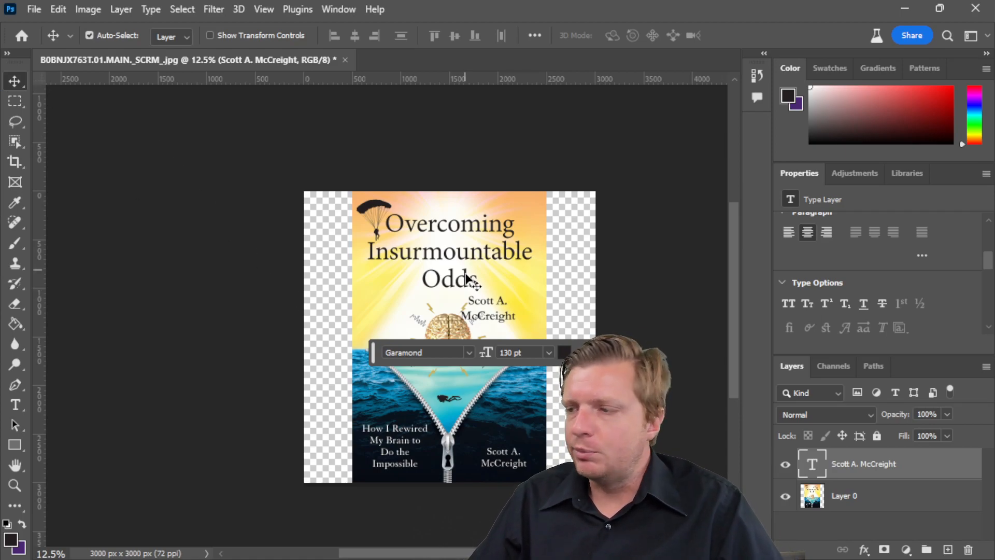
drag(479, 317, 501, 313)
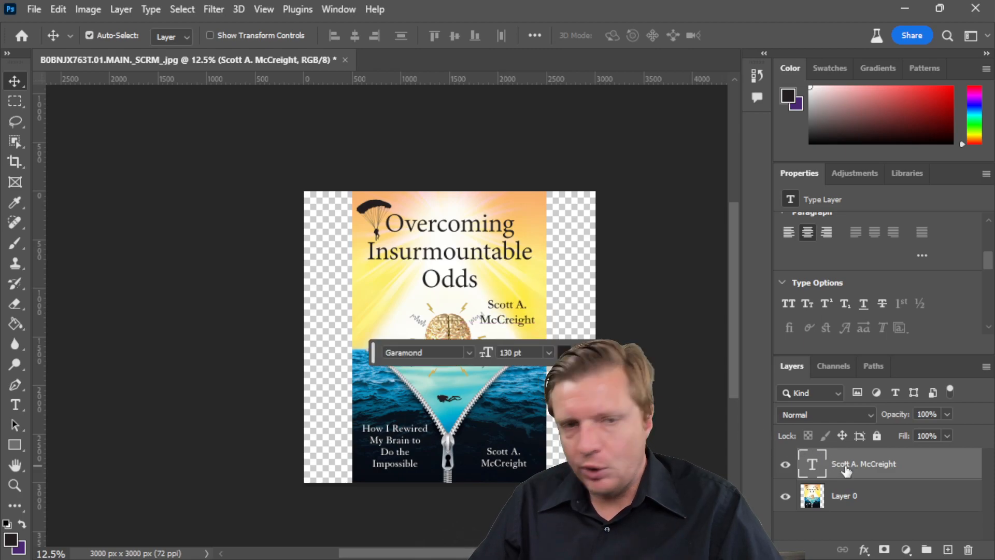
Duplicate the author text layer and move the copy level with the original on the brain's left side
drag(846, 469, 947, 549)
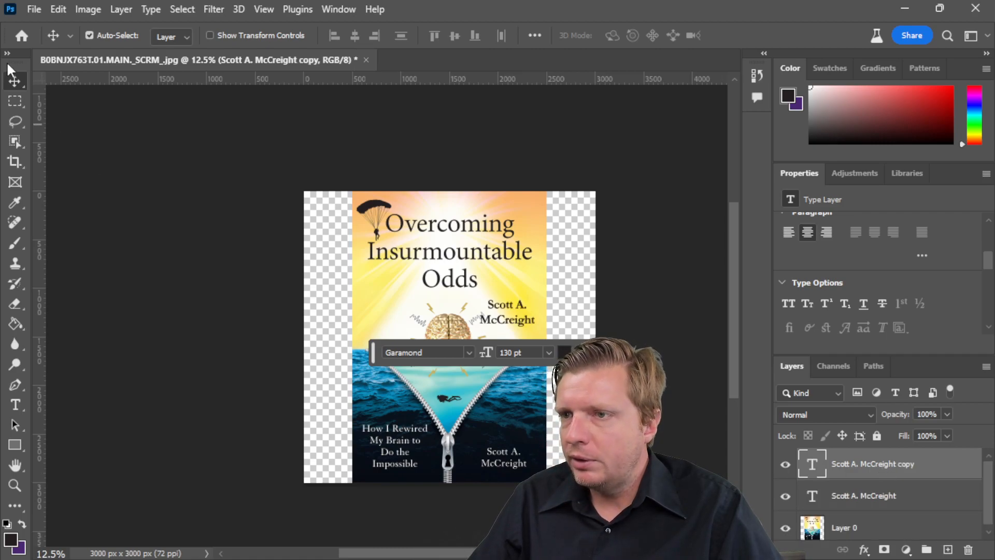
drag(508, 328, 393, 328)
Replace the copied text with "How I Rewired My Brain to Do the Impossible" broken over four lines
click(15, 404)
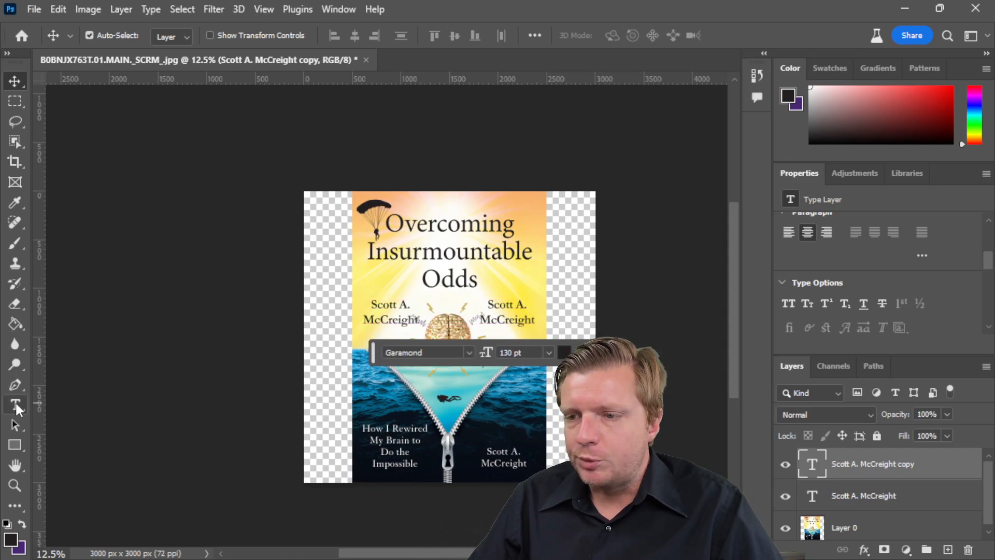
click(395, 304)
key(ctrl+a)
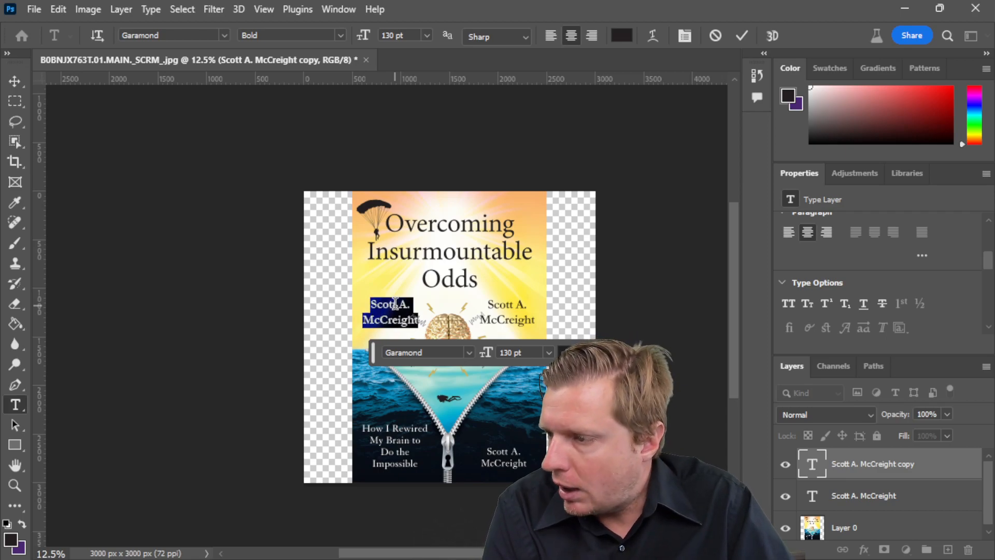
text(How I Rewired)
key(Return)
text(My Brain to)
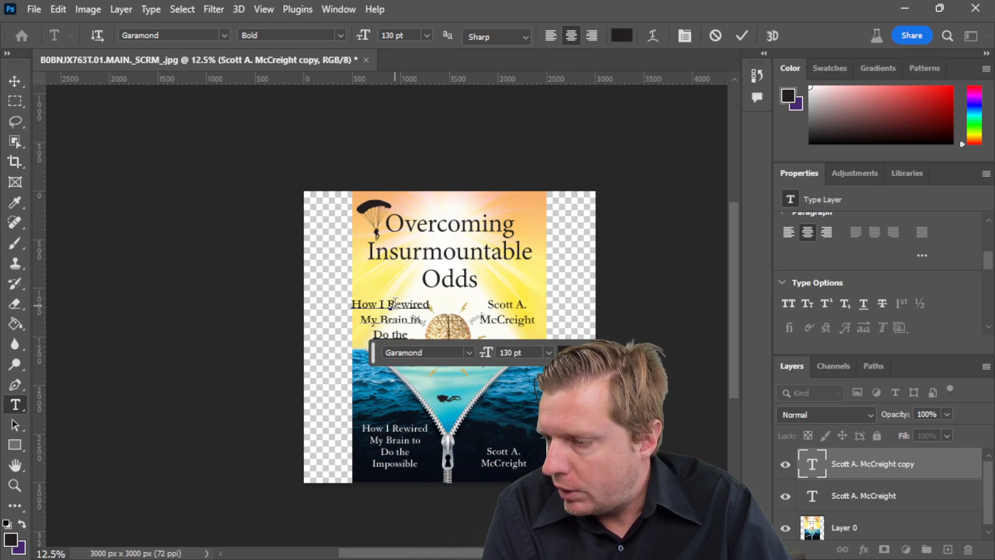
Commit the subtitle text, reposition it against the artwork's left edge beside the brain, and deselect the layer
click(15, 82)
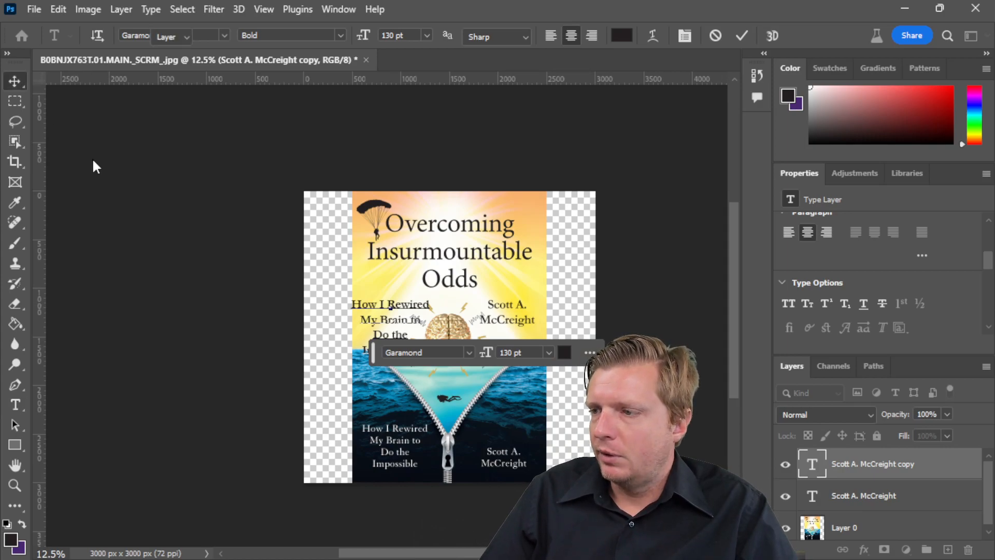
drag(376, 353, 319, 513)
mouse_move(386, 337)
mouse_down()
mouse_move(386, 309)
mouse_move(388, 391)
mouse_move(393, 332)
mouse_up()
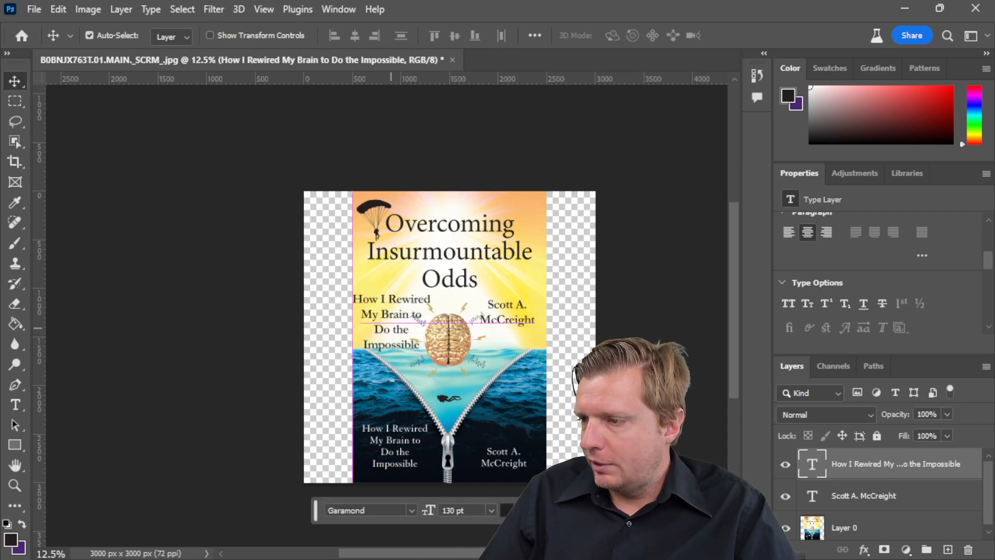
click(661, 345)
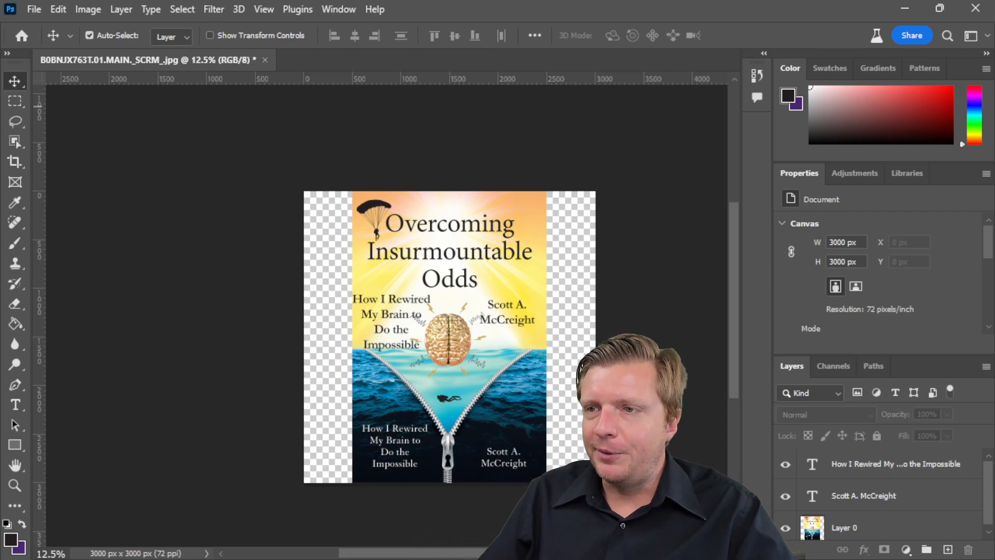
Marquee the original white subtitle in the dark water and run Generative Fill with "remove the text, leaving the background the same"
click(16, 101)
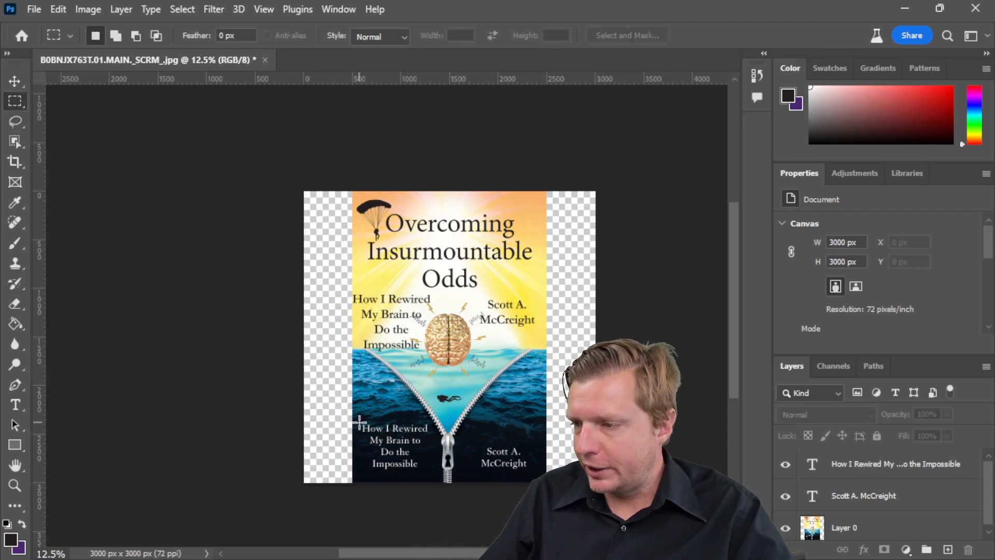
drag(358, 417, 428, 473)
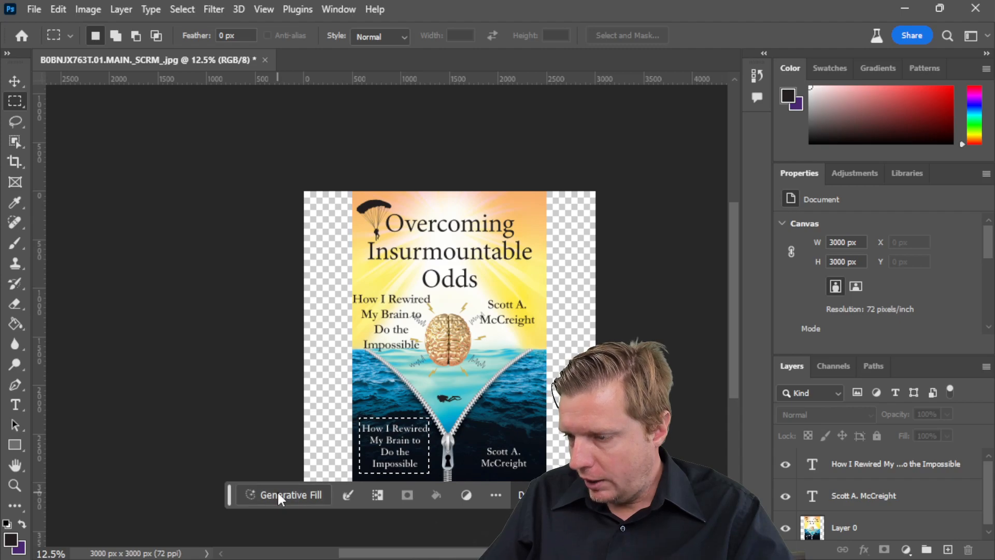
click(278, 491)
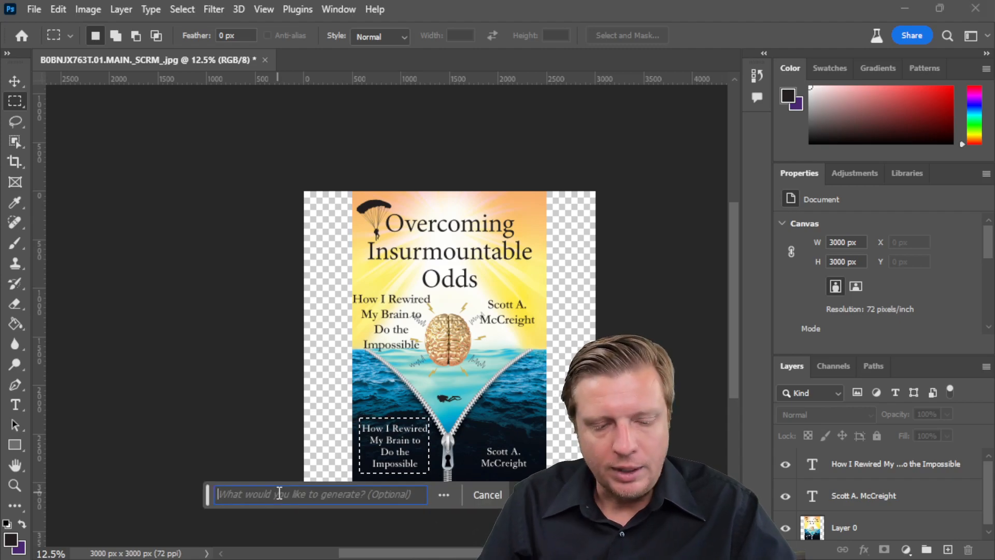
text(remove the text, leavi)
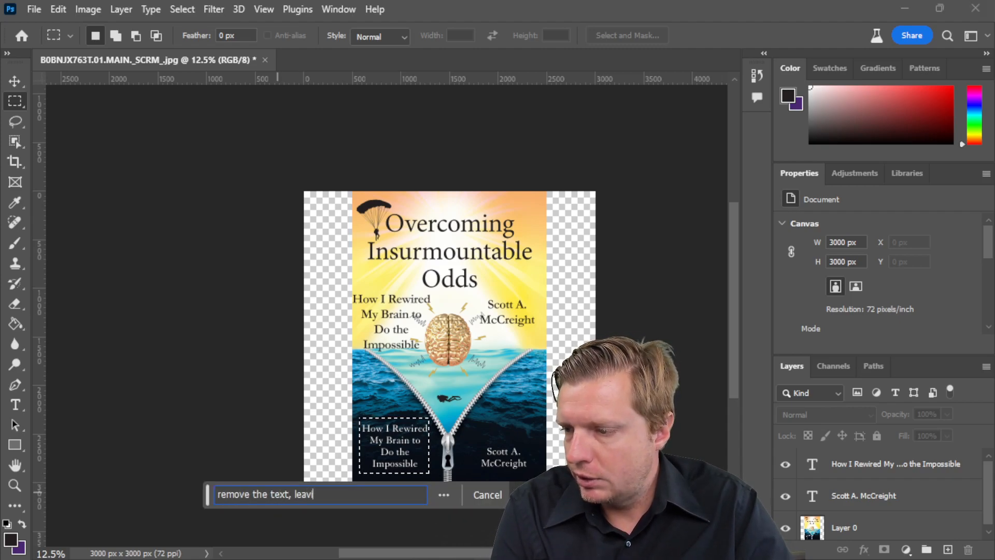
text(ng hte background the same)
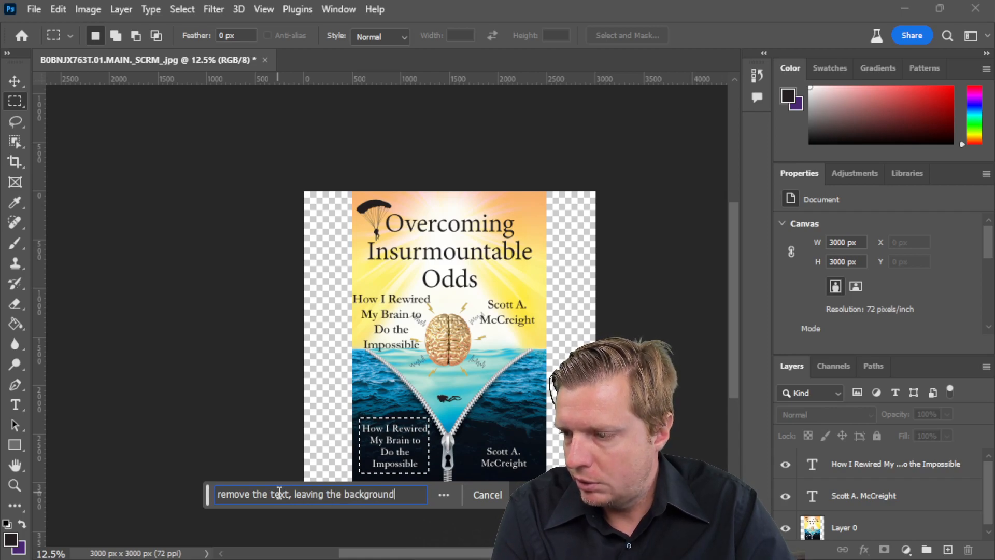
key(Return)
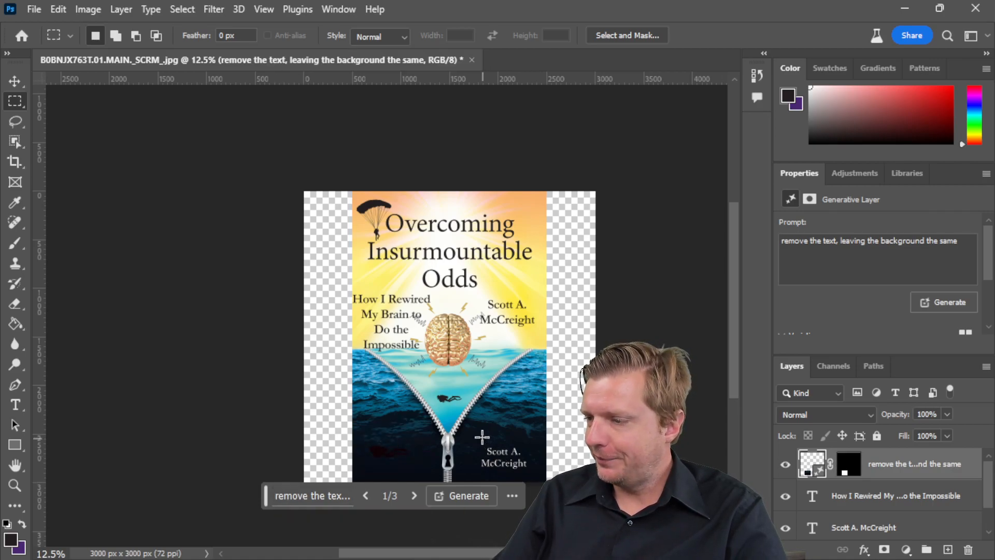
Try to erase the original white author name with Generative Fill using the prompt "remove the text, leave the background the same"
drag(474, 435, 538, 474)
click(401, 493)
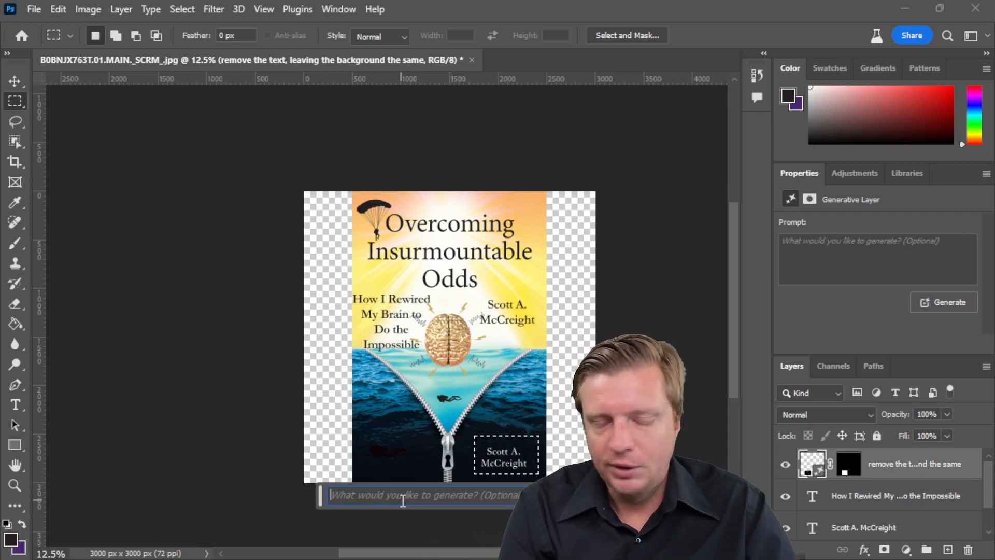
text(remove the background,)
key(ctrl+shift+Left)
key(ctrl+shift+Left)
text(the text, leave the)
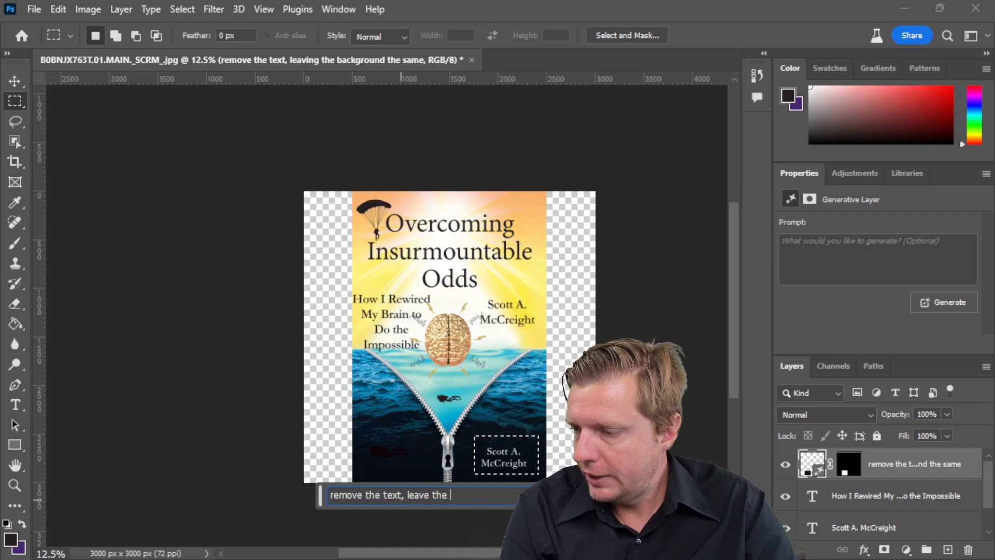
text( background the same)
key(Return)
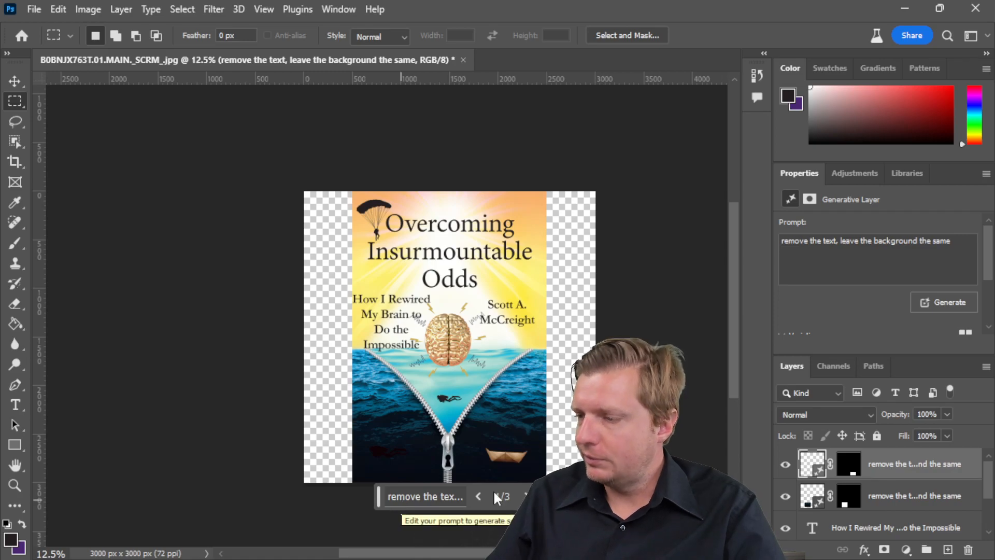
Browse the fill variations for the author name area, generate more, and discard that generative layer
click(526, 496)
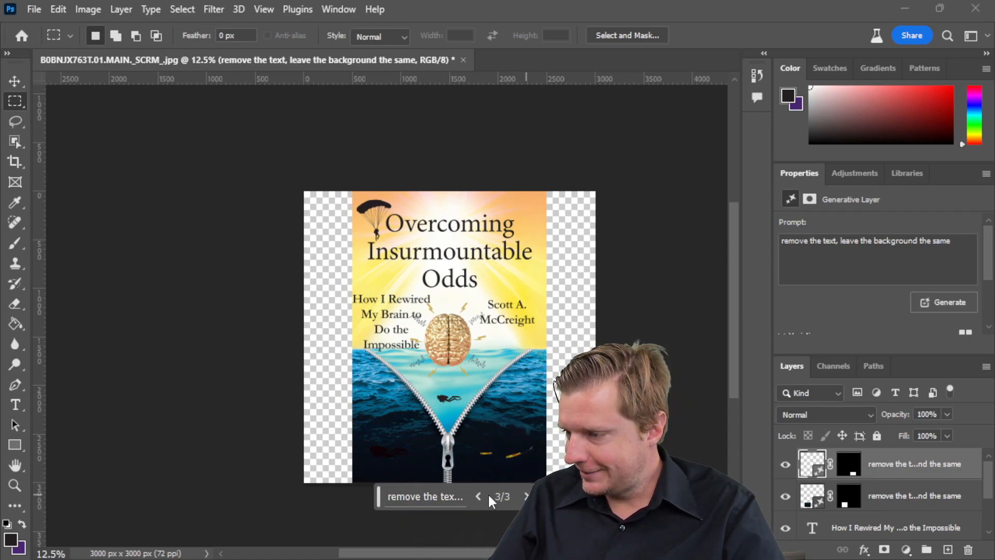
click(526, 496)
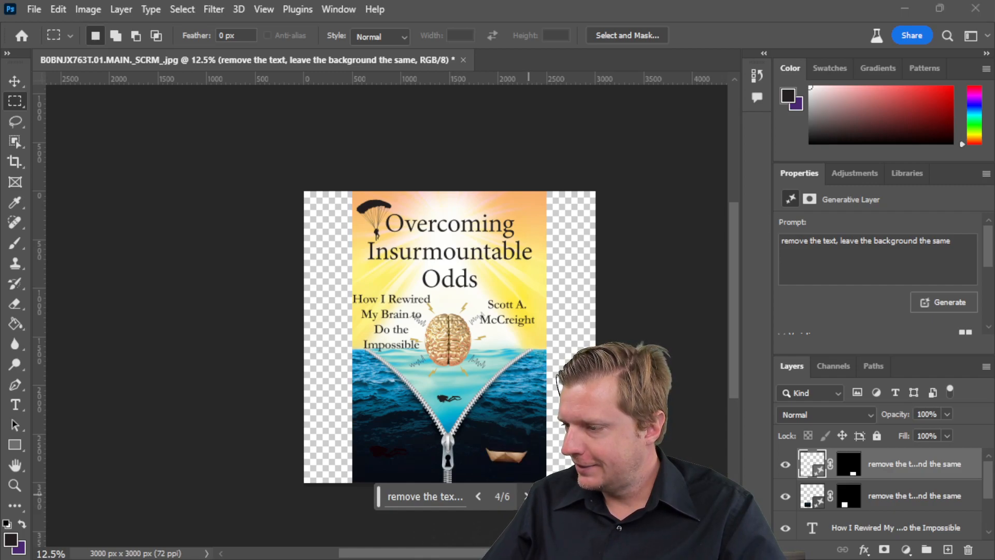
click(527, 496)
click(527, 496)
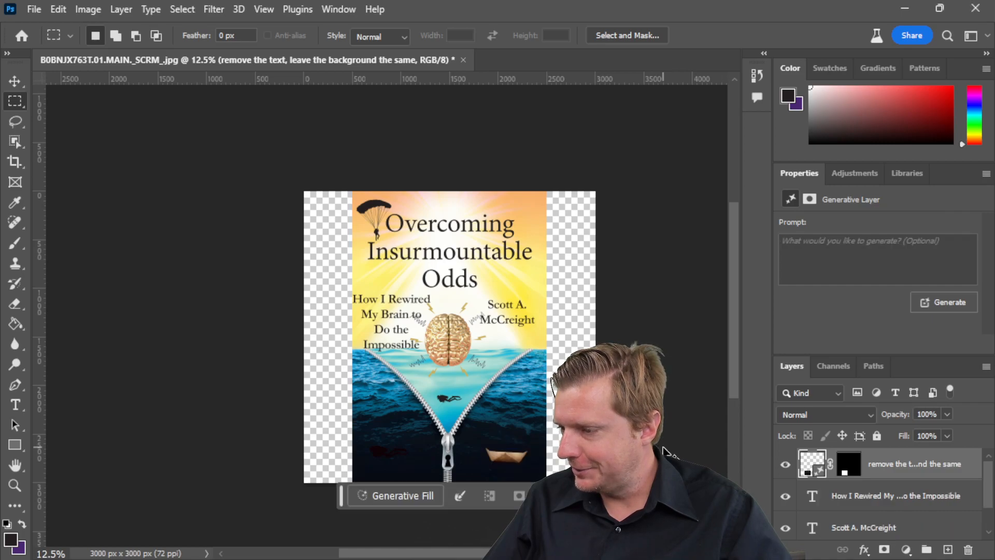
click(471, 450)
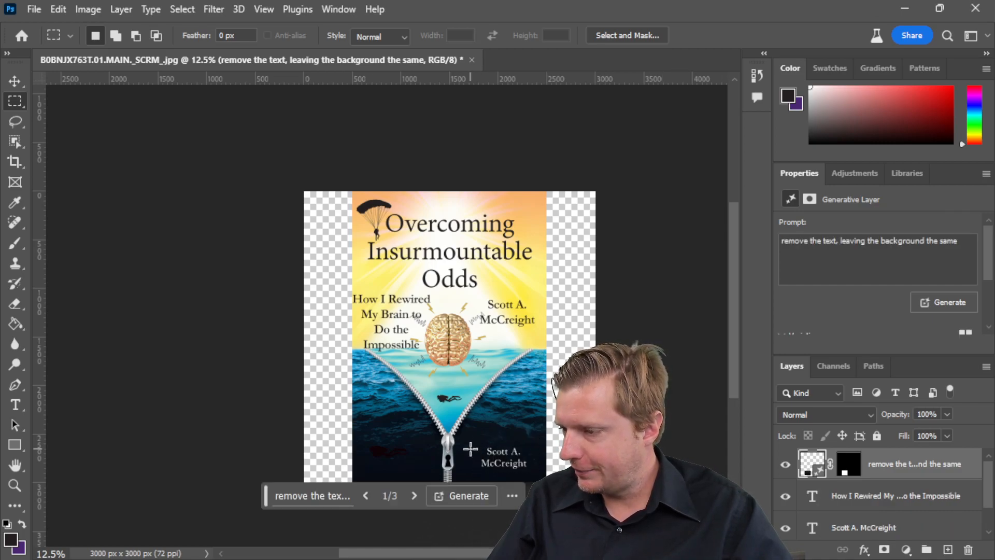
Marquee the original white author name again and run Generative Fill with the prompt "remove the text"
drag(473, 445, 534, 473)
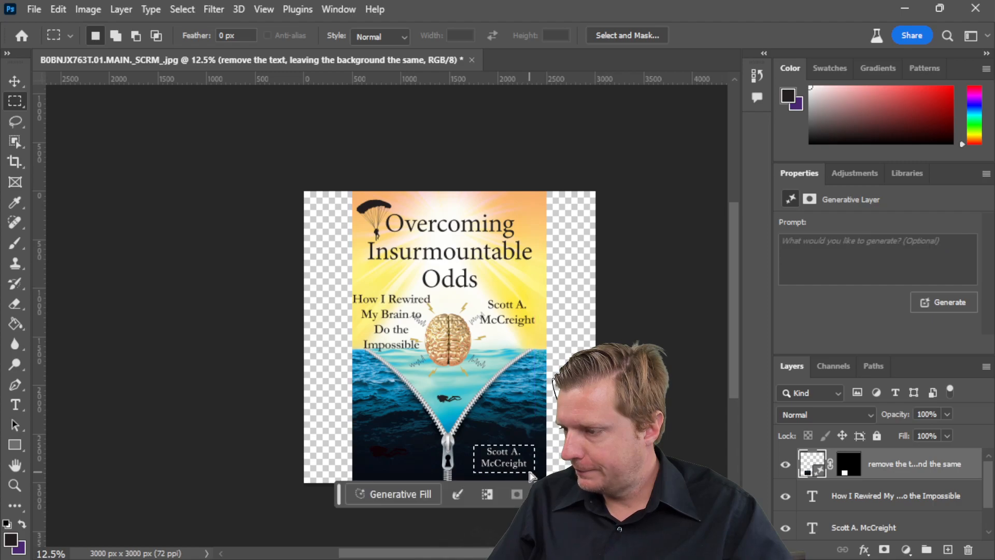
click(407, 485)
text(remove the text)
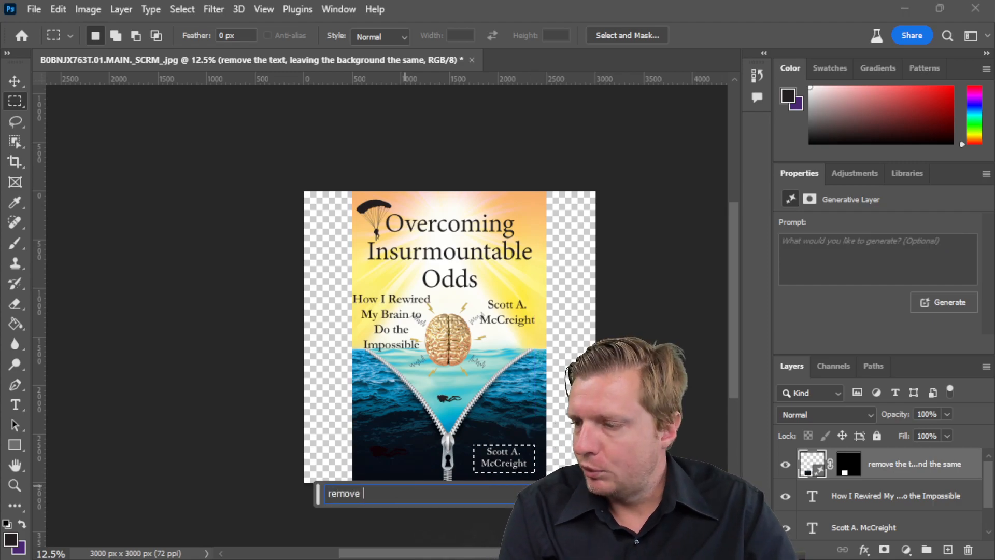
key(Return)
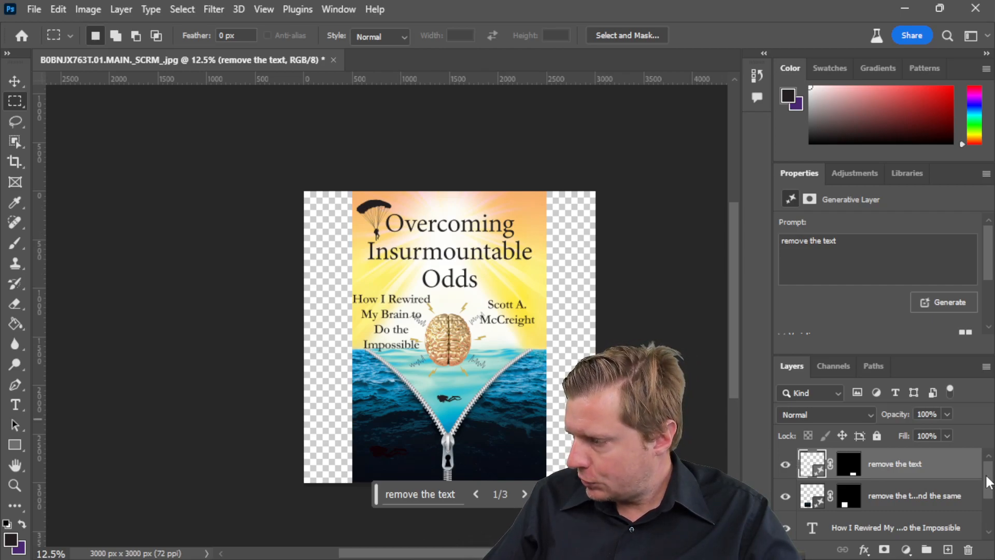
Hide the new subtitle and author text layers
scroll(988, 482, down, 2)
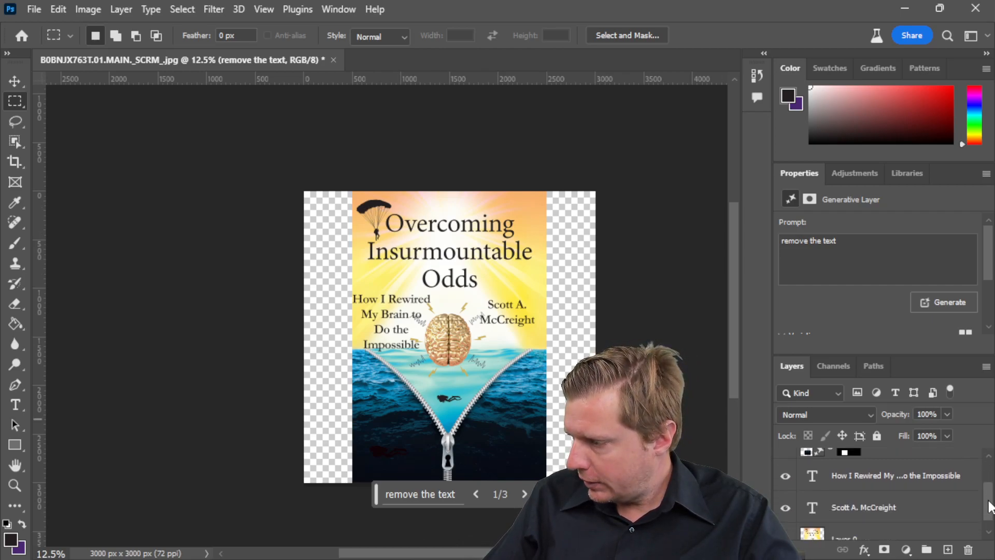
click(785, 464)
click(786, 493)
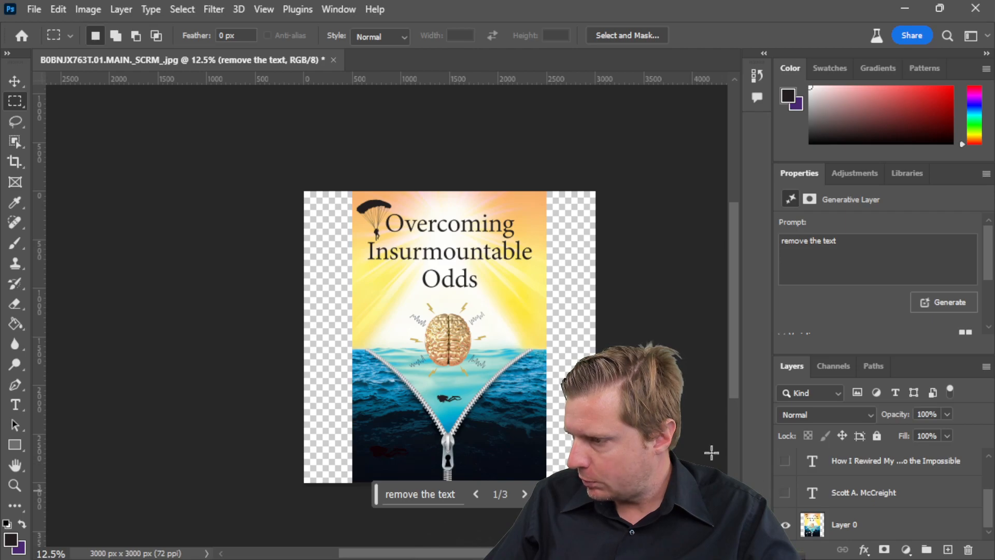
Marquee the cover artwork just inside its edges, invert the selection, and make Layer 0 active
drag(355, 196, 540, 474)
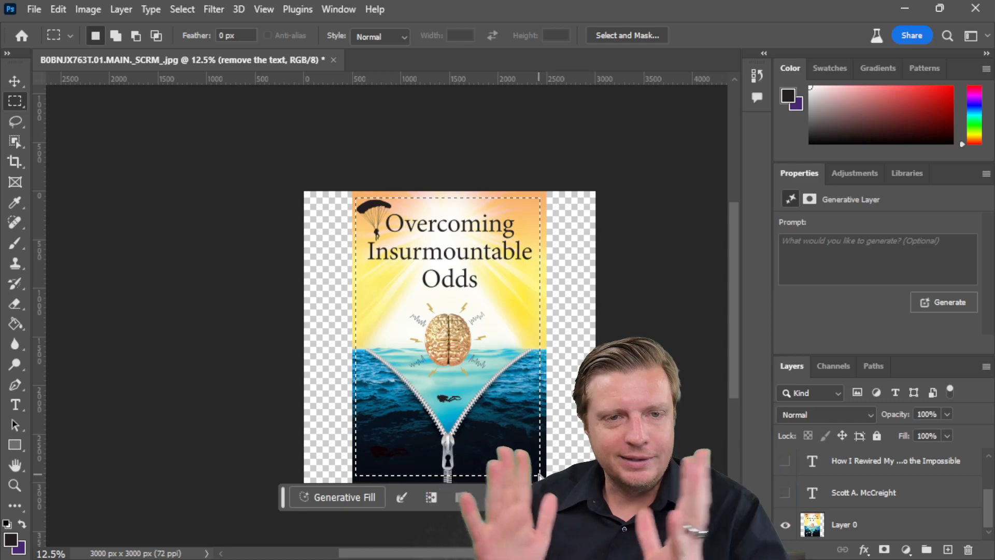
click(190, 10)
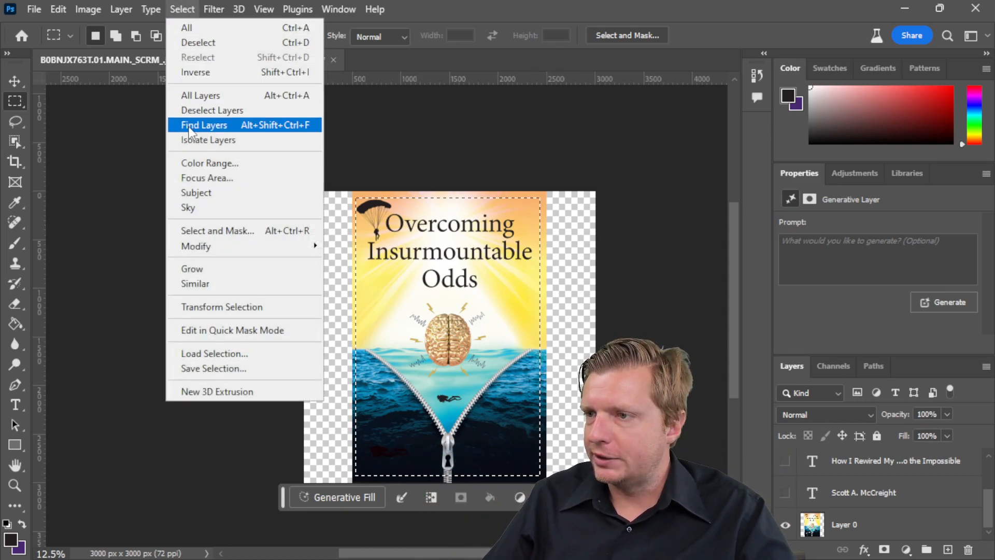
click(189, 72)
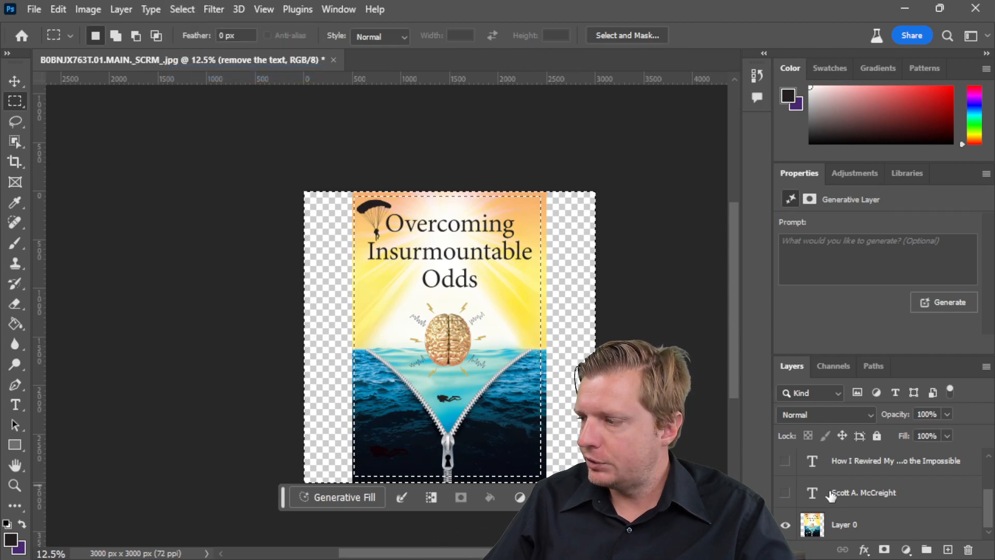
click(840, 523)
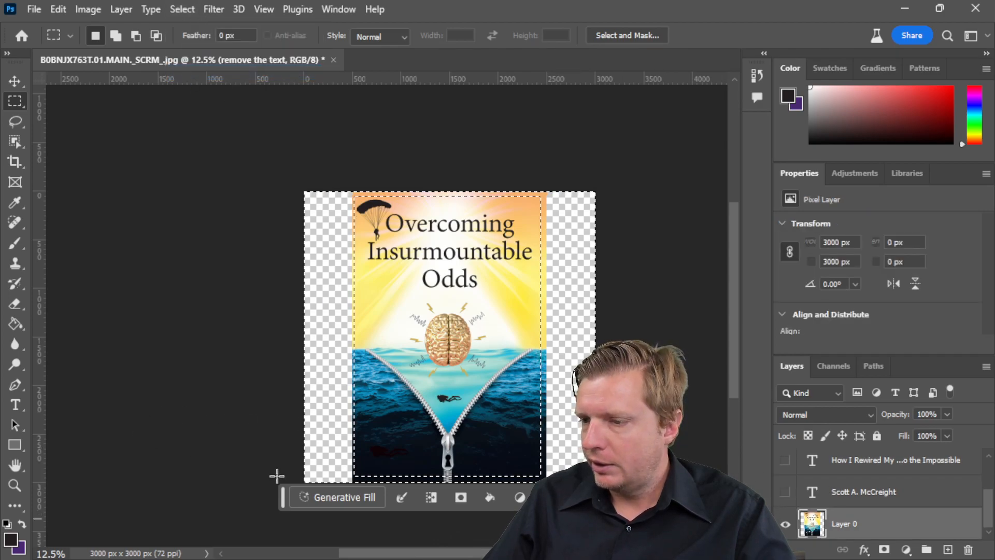
Run Generative Fill on the inverted selection with an empty prompt and browse to the third variation
click(322, 497)
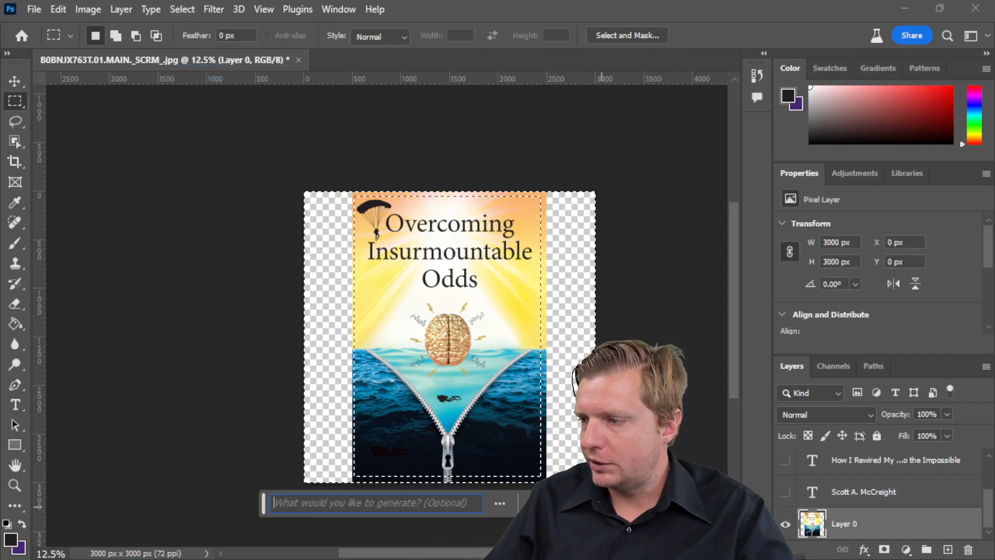
click(601, 504)
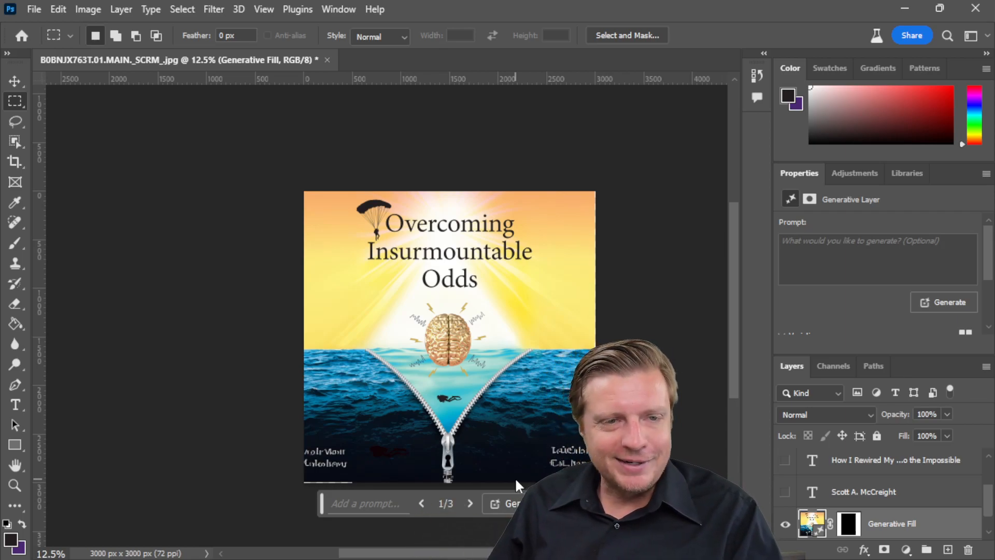
click(470, 503)
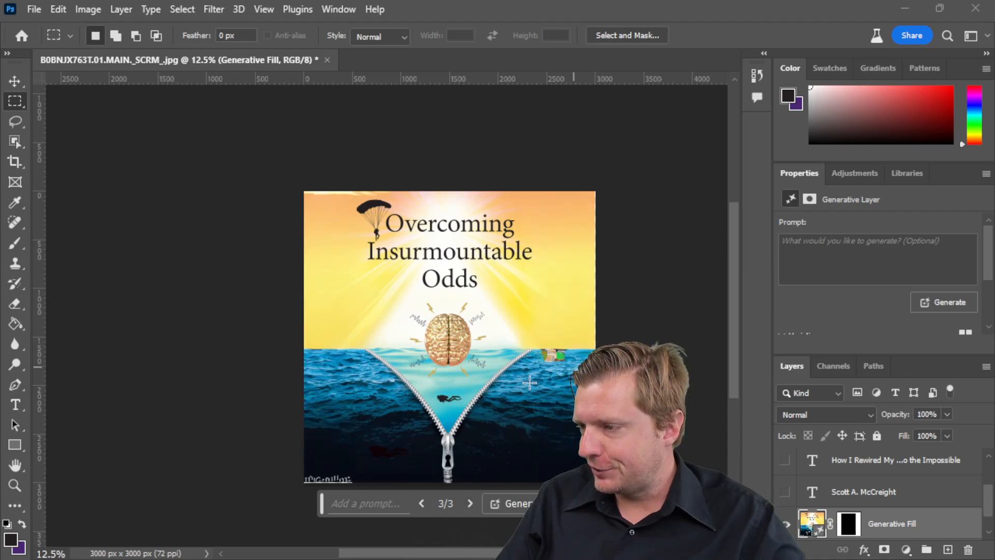
Switch the border Generative Fill to its second variation and show the subtitle and author text layers again
click(421, 502)
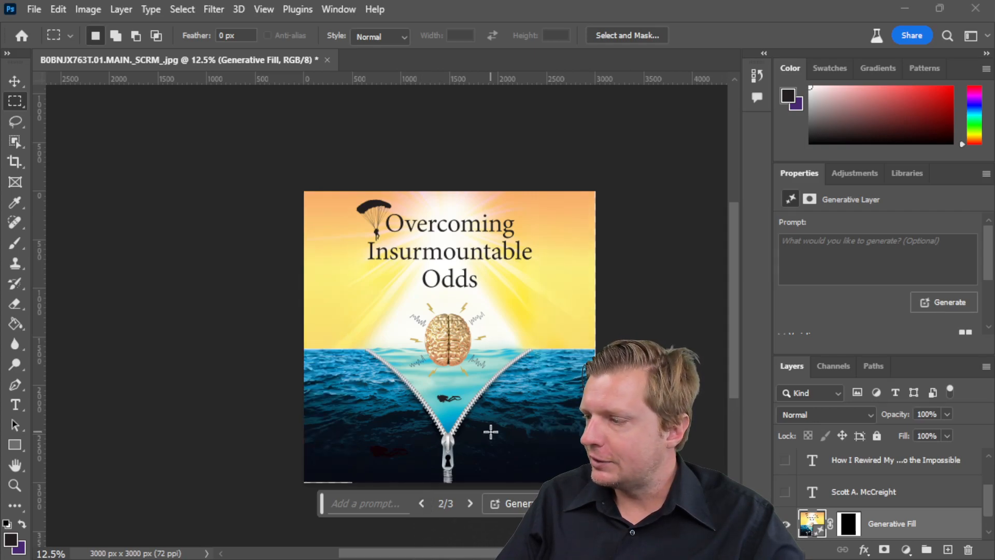
click(786, 462)
click(786, 492)
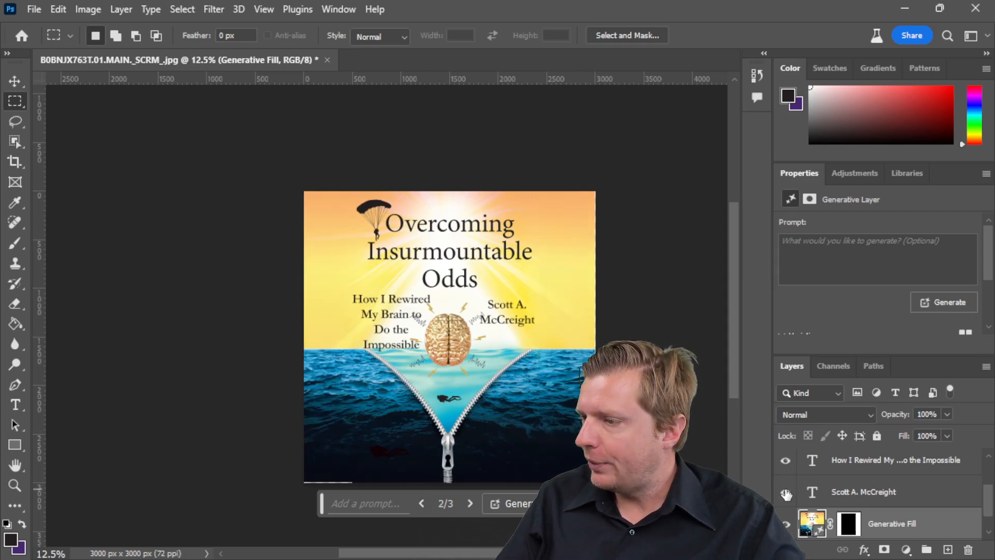
Move the author name farther right of the brain and the subtitle up and farther left of it
click(839, 493)
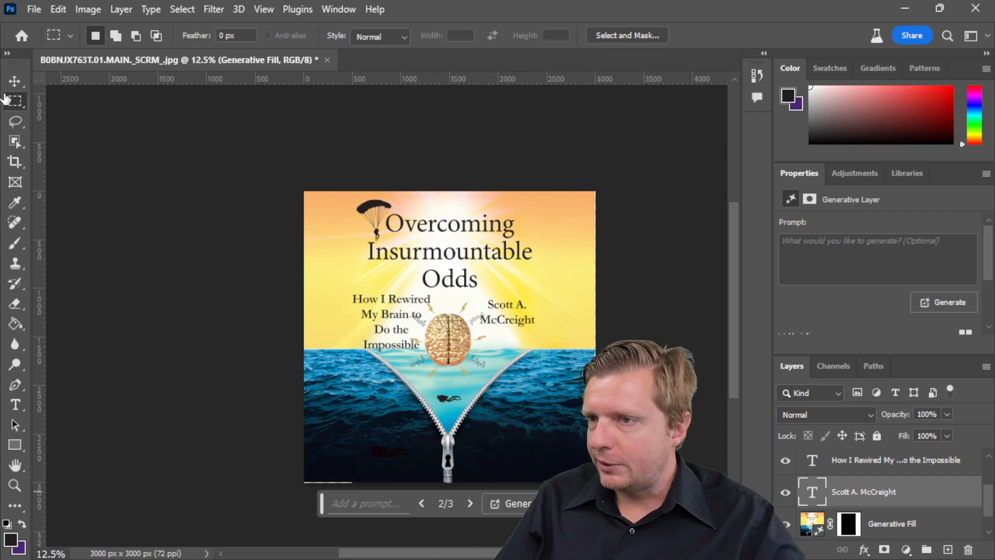
click(14, 81)
drag(501, 319, 542, 323)
click(367, 304)
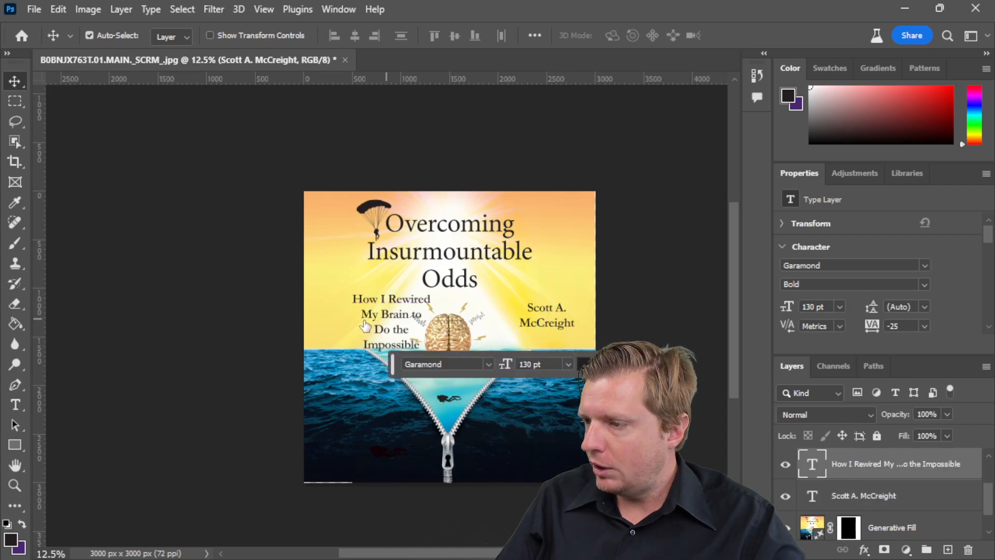
drag(381, 320, 355, 304)
click(640, 276)
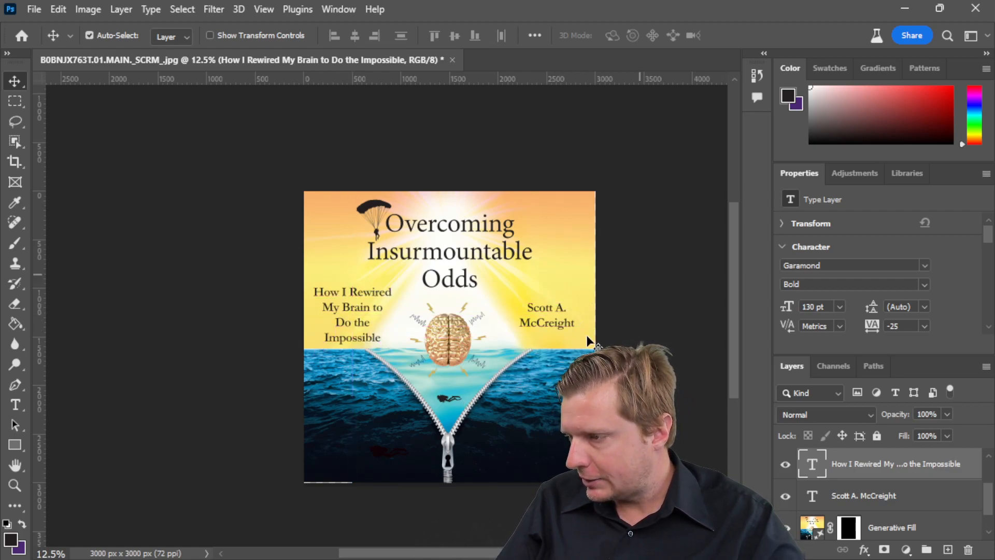
Nudge the author name slightly upward beside the brain, then deselect the layer
click(863, 495)
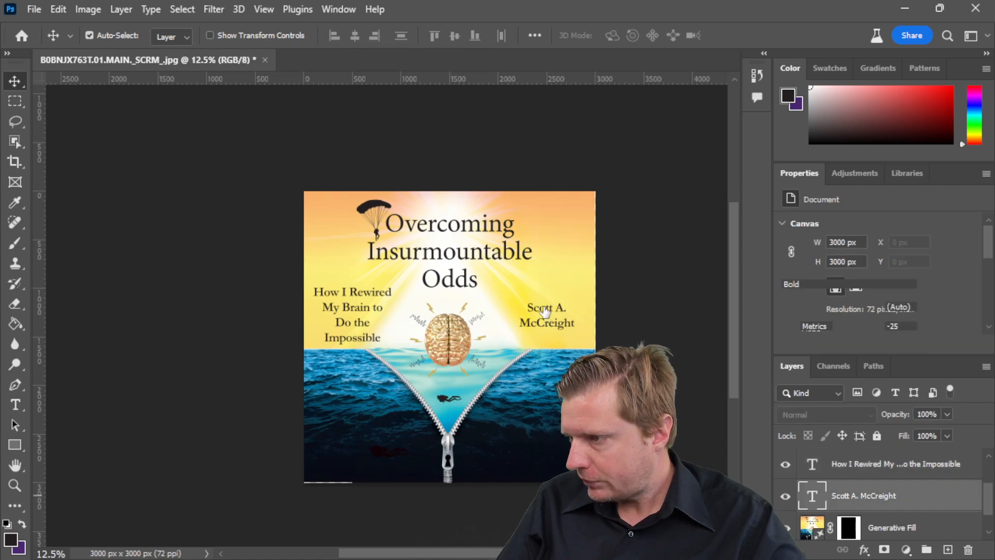
drag(553, 321, 542, 313)
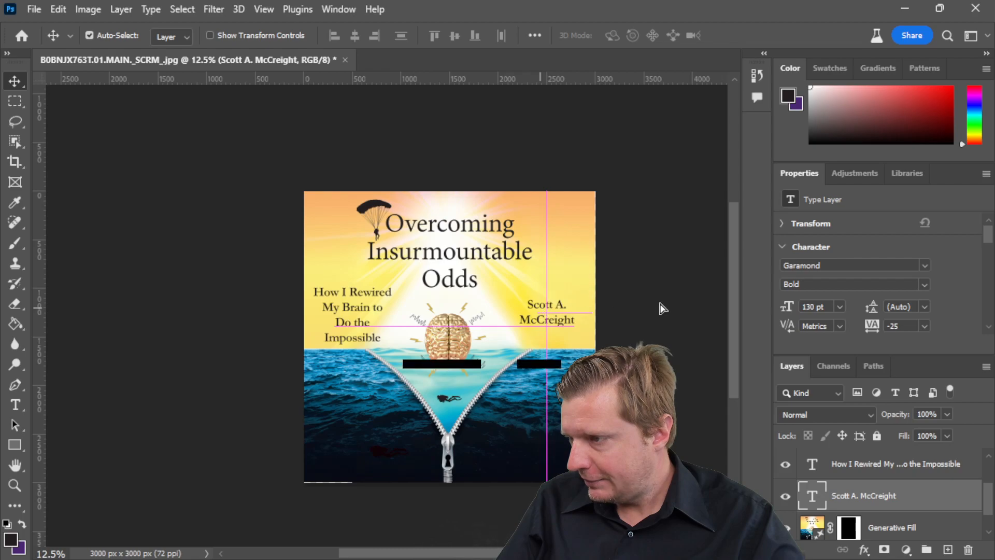
click(662, 305)
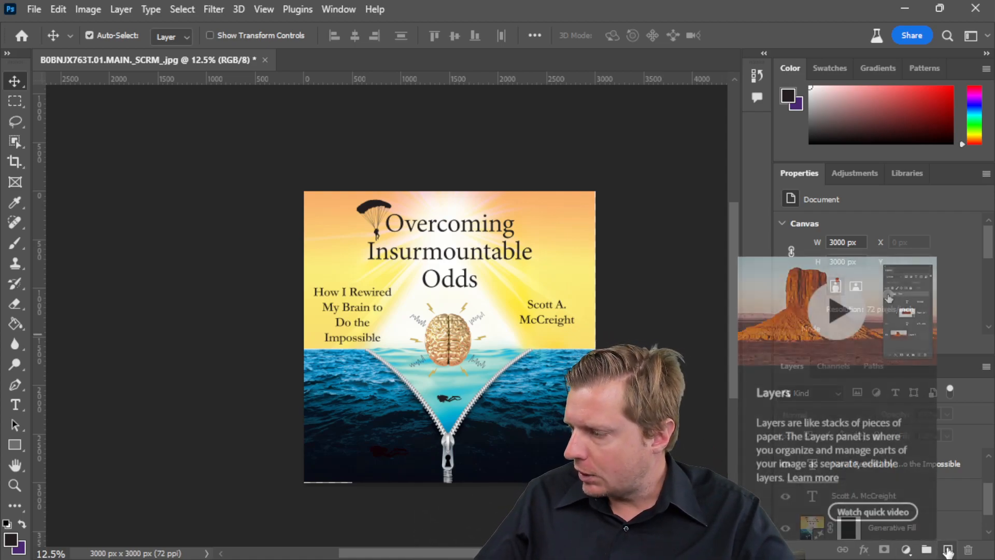
Create a new landscape document 1600 px wide and 900 px high at 300 pixels/inch with a white background
click(34, 9)
click(40, 26)
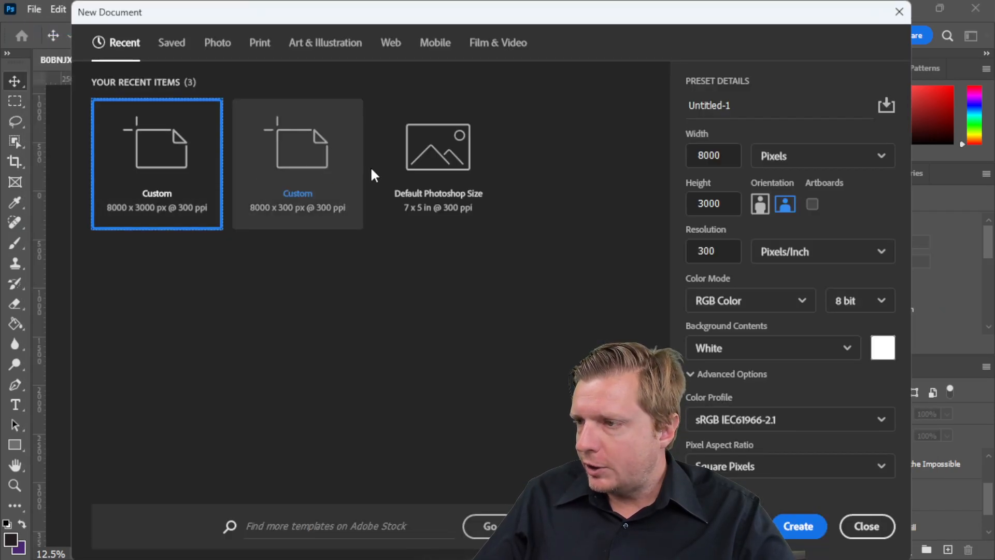
click(317, 155)
double_click(725, 156)
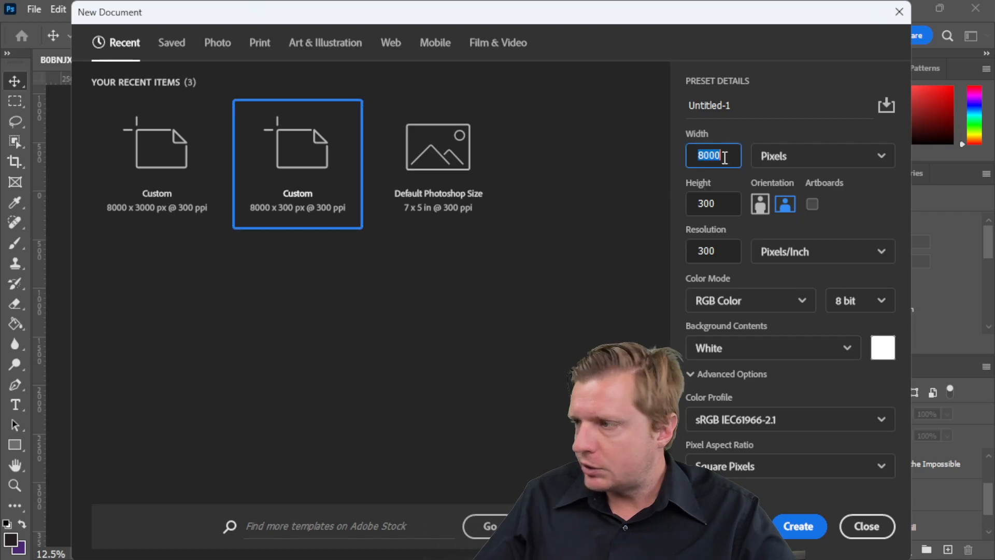
text(1600)
key(Tab)
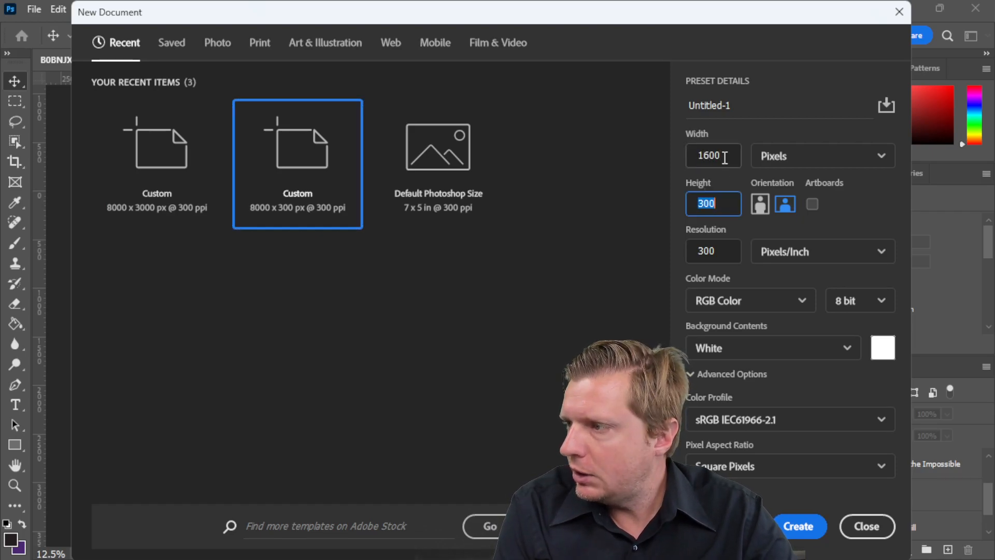
text(900)
click(790, 526)
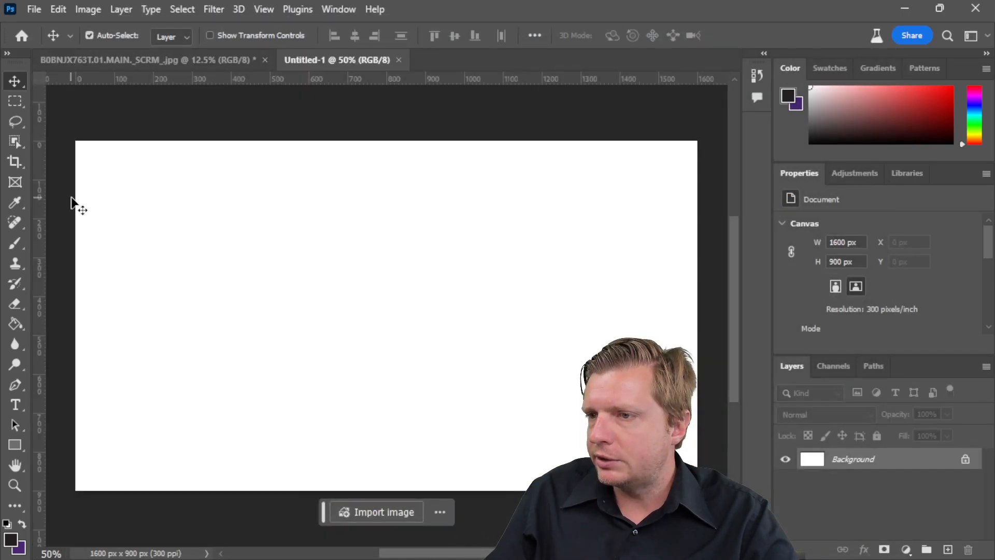
Create another new document in portrait format, 900 px wide and 1600 px high at 300 pixels/inch
click(92, 10)
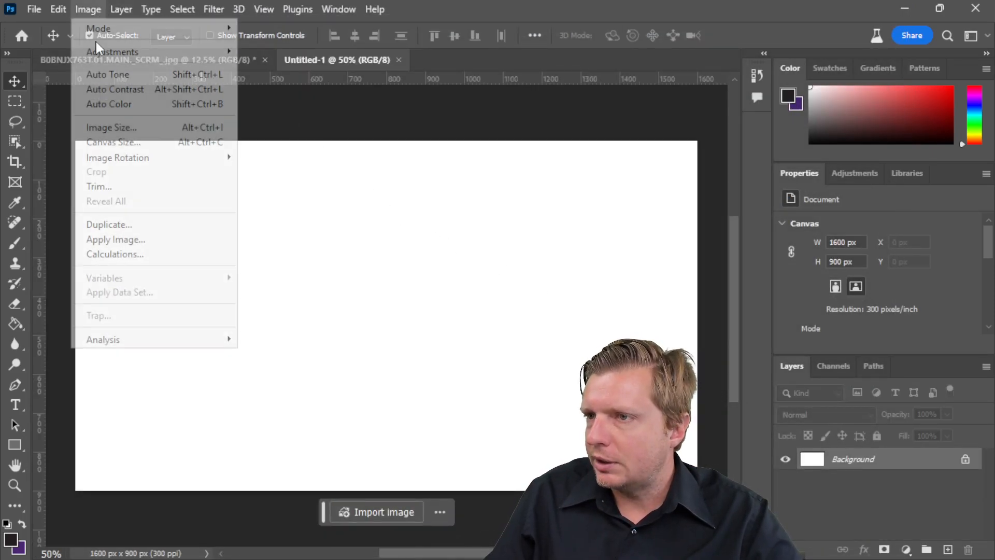
click(110, 132)
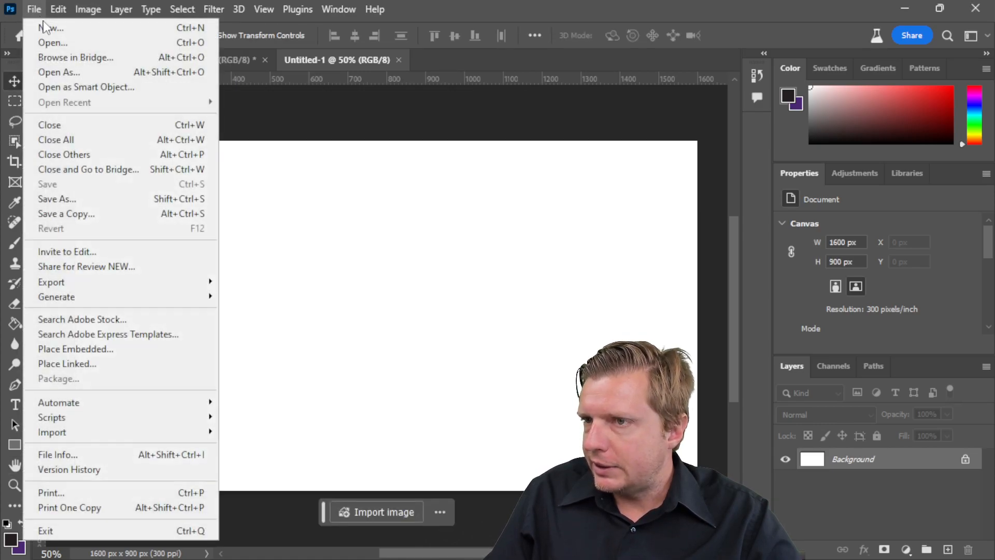
click(47, 26)
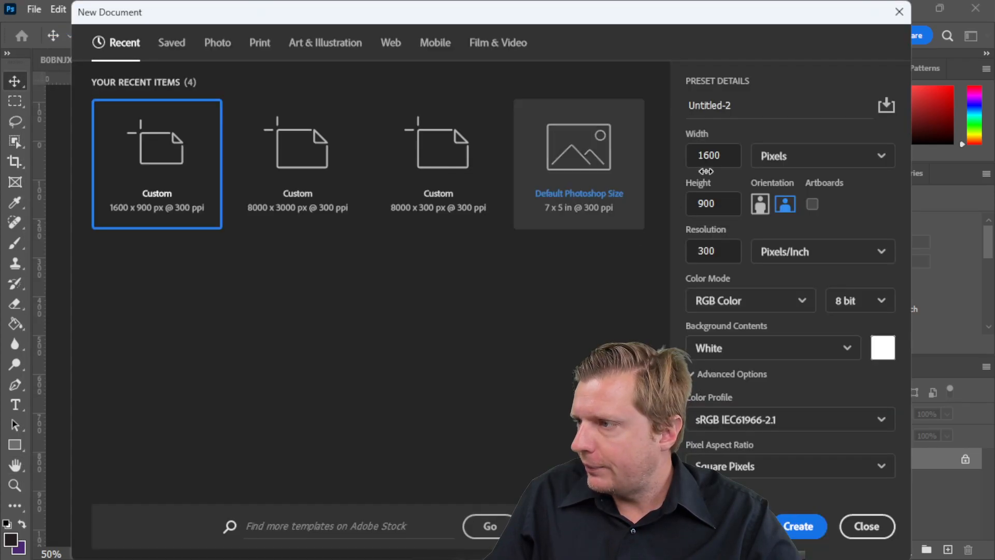
double_click(713, 157)
text(900)
key(Tab)
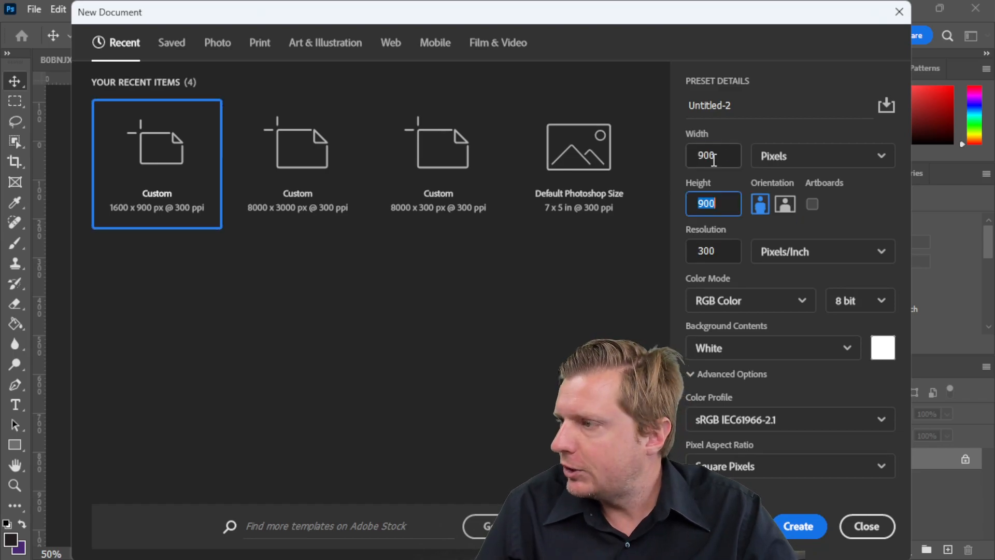
key(Return)
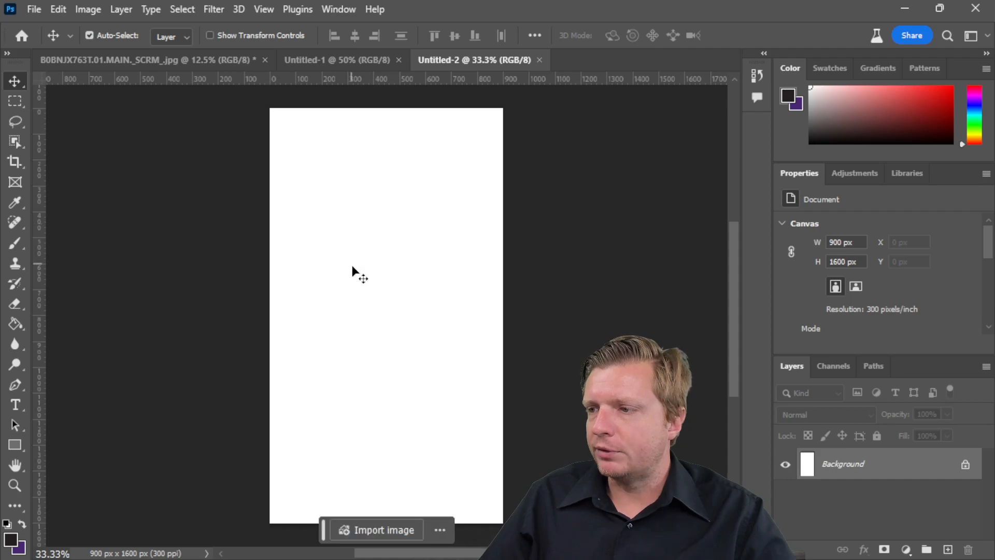
Run Generative Fill on the whole canvas with "create a beautiful autumn landscape with a cabin, trees, and orange falling leaves" and pick the third variation
key(ctrl+a)
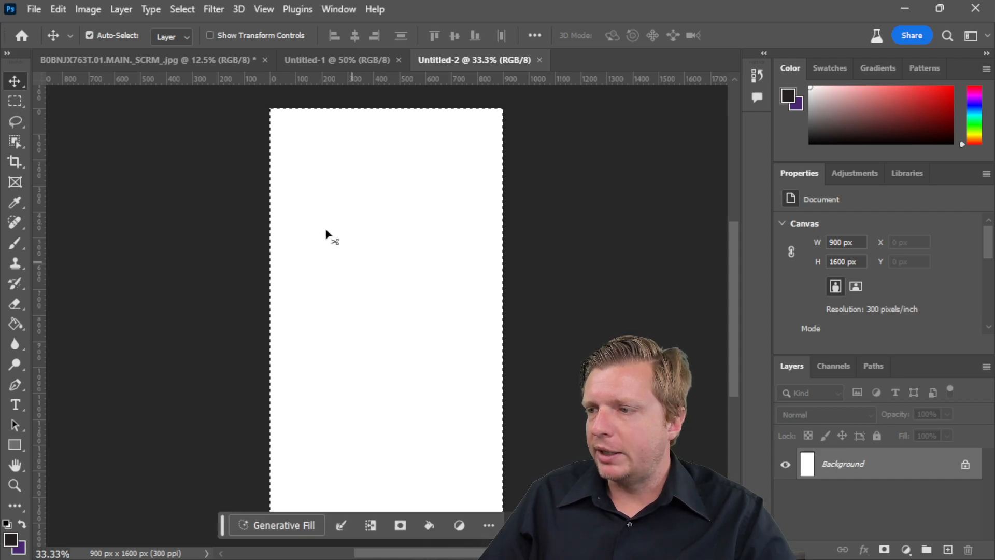
click(265, 522)
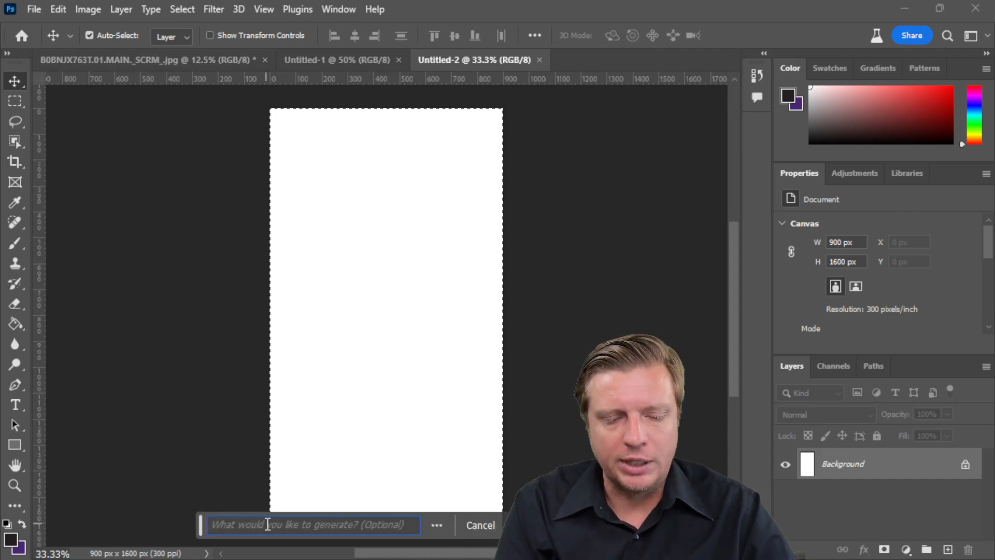
text(create a beautiful summer landsca)
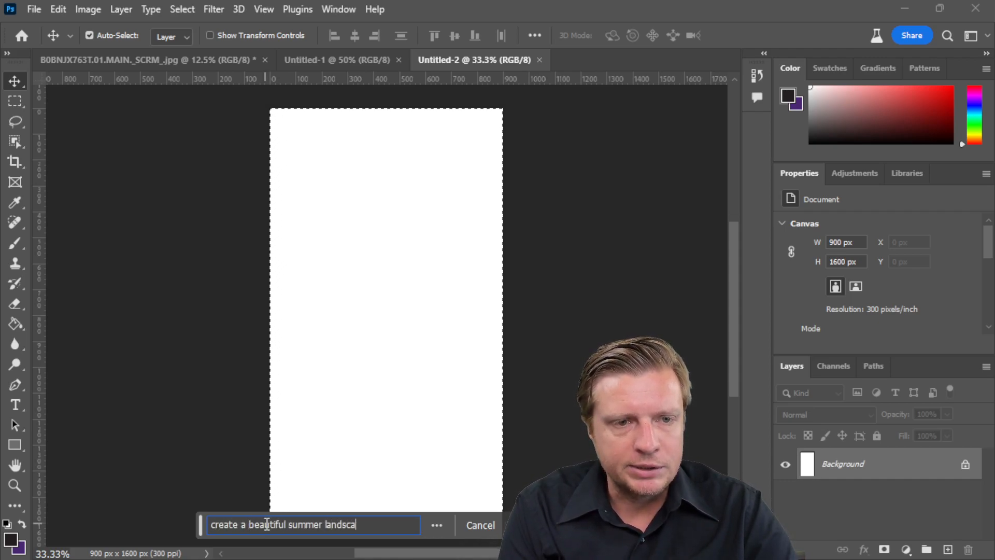
text(pe with a cabin )
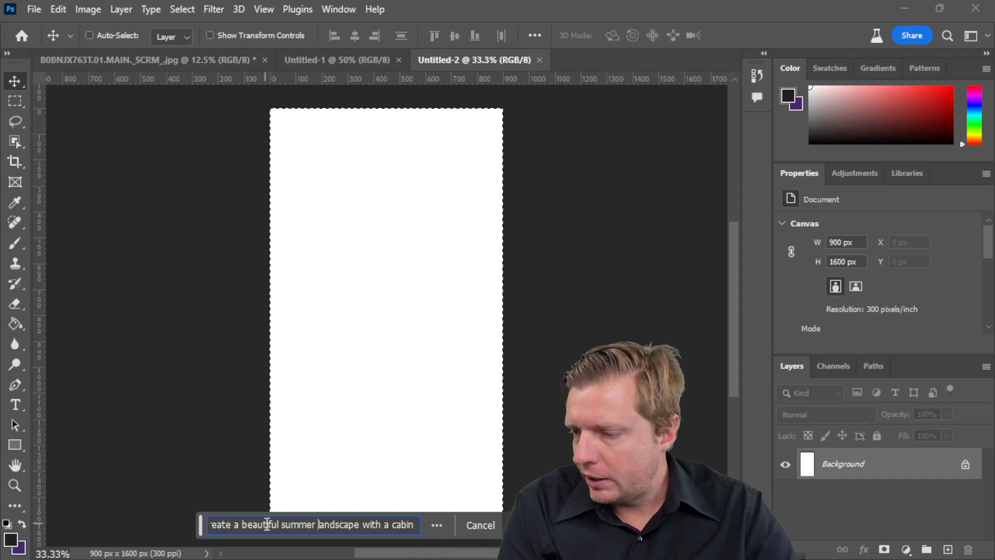
text(autu)
text(n)
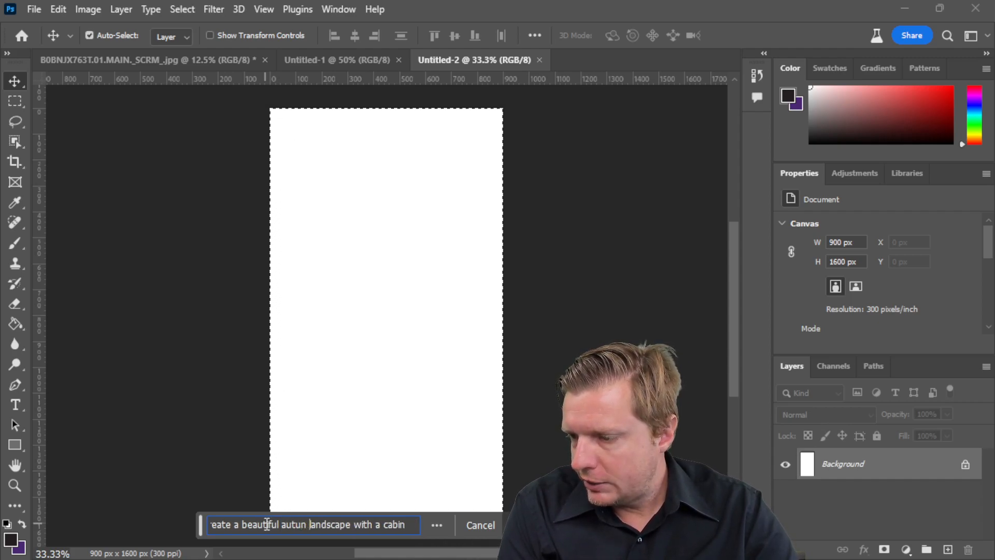
key(BackSpace)
text(mn)
key(End)
key(BackSpace)
text(, trees, and orange falling leaves)
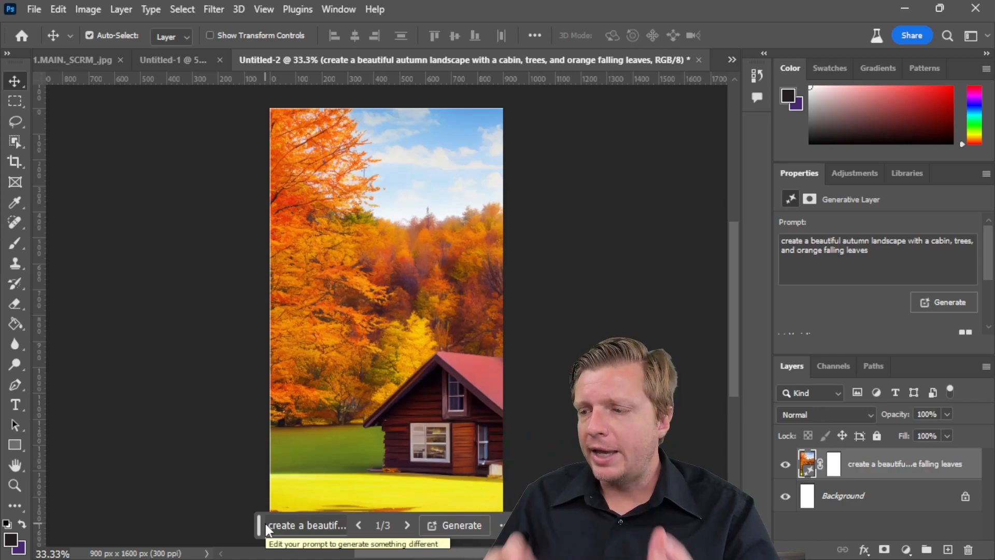
click(411, 524)
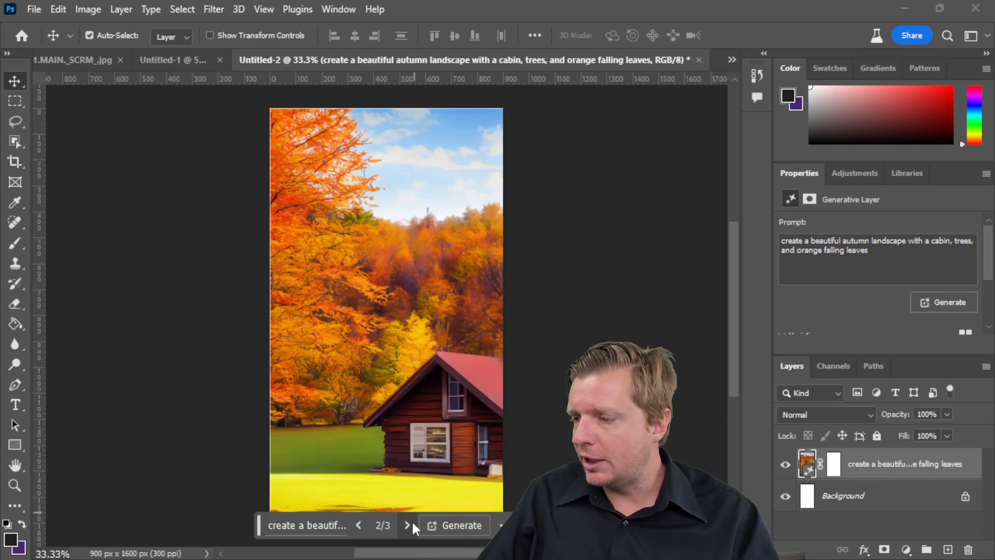
click(412, 525)
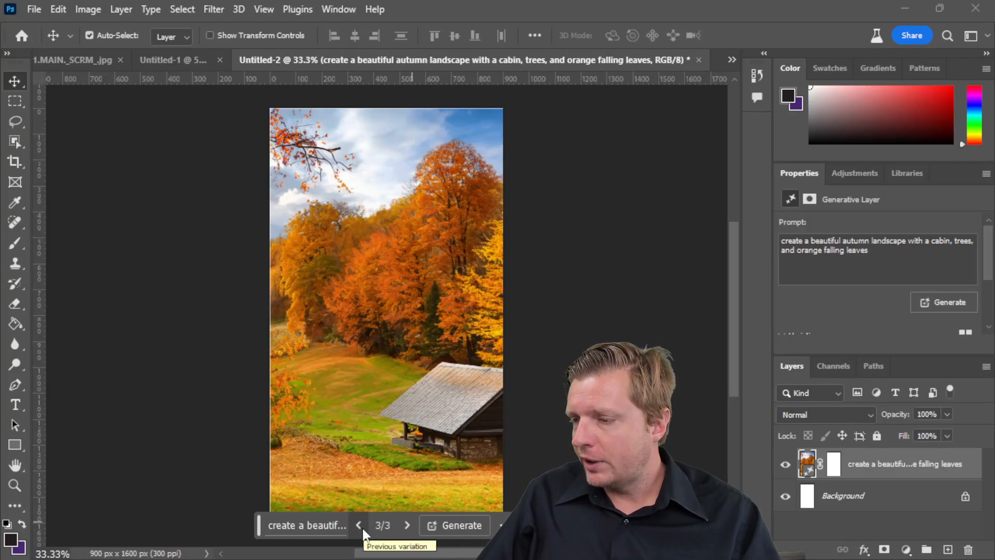
Marquee the grassy clearing beside the cabin and run Generative Fill with the prompt "add kids playing a baseball game"
click(15, 102)
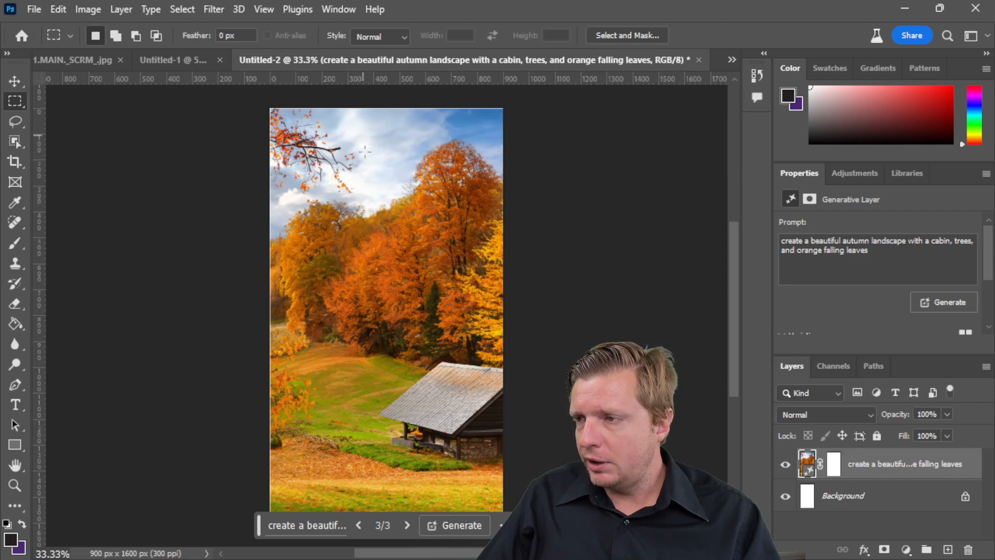
drag(305, 353, 388, 405)
click(243, 426)
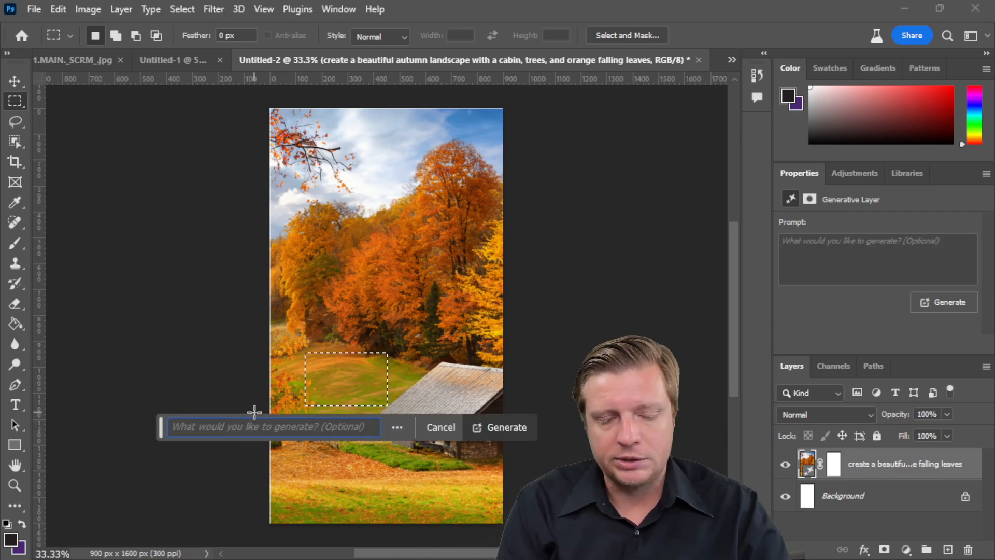
text(add kids playing a baseball gam)
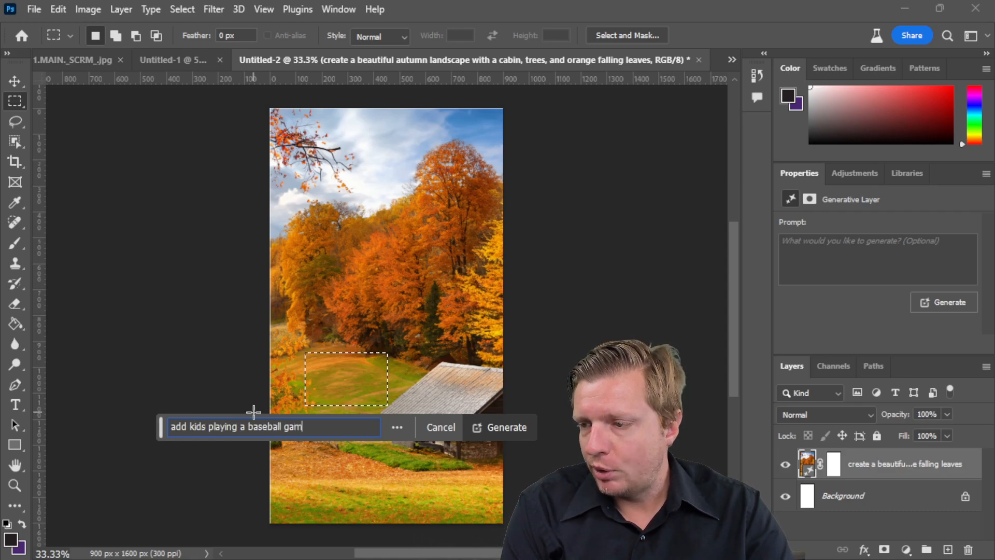
text(e)
key(Return)
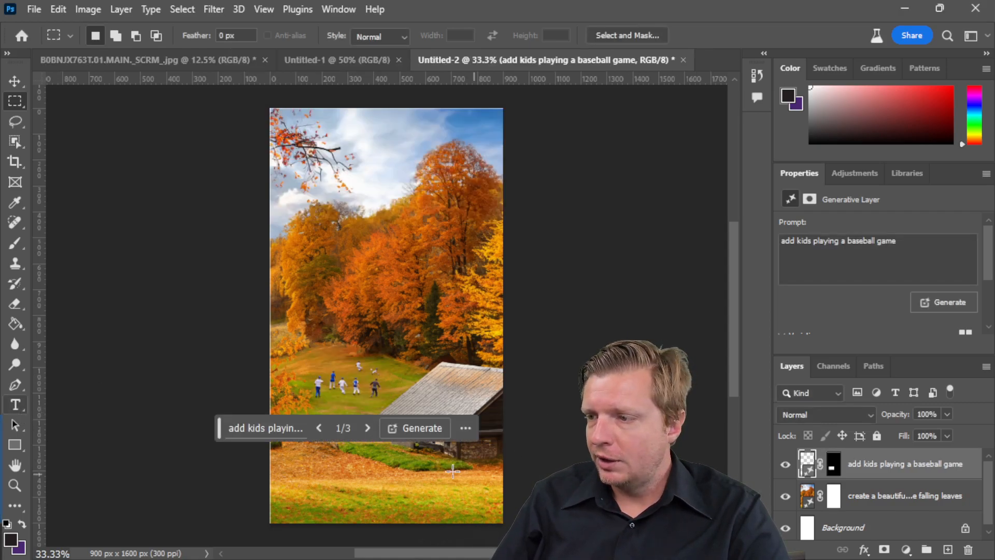
Marquee the cabin, run Generative Fill with the prompt "change to a different cabin", and browse to the third variation
drag(368, 330, 523, 471)
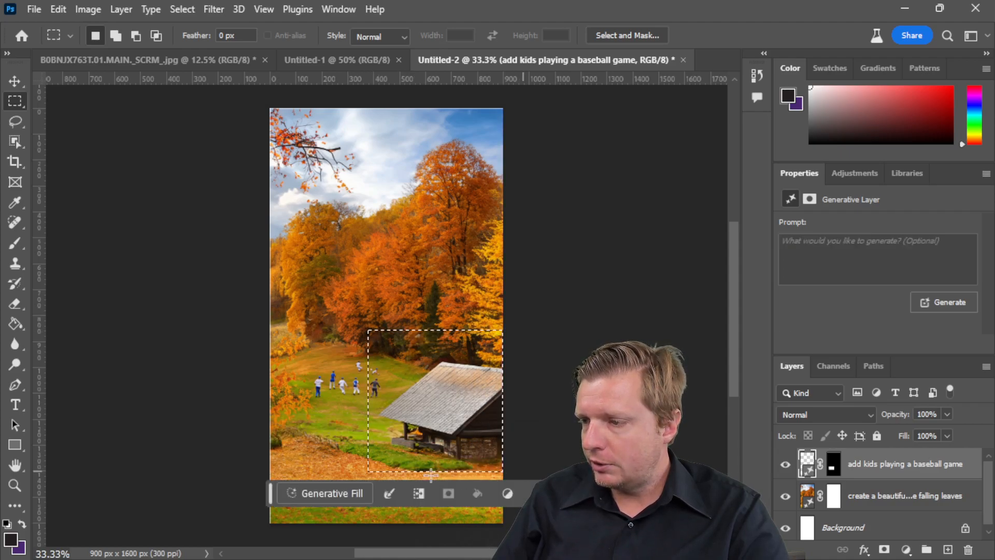
click(332, 493)
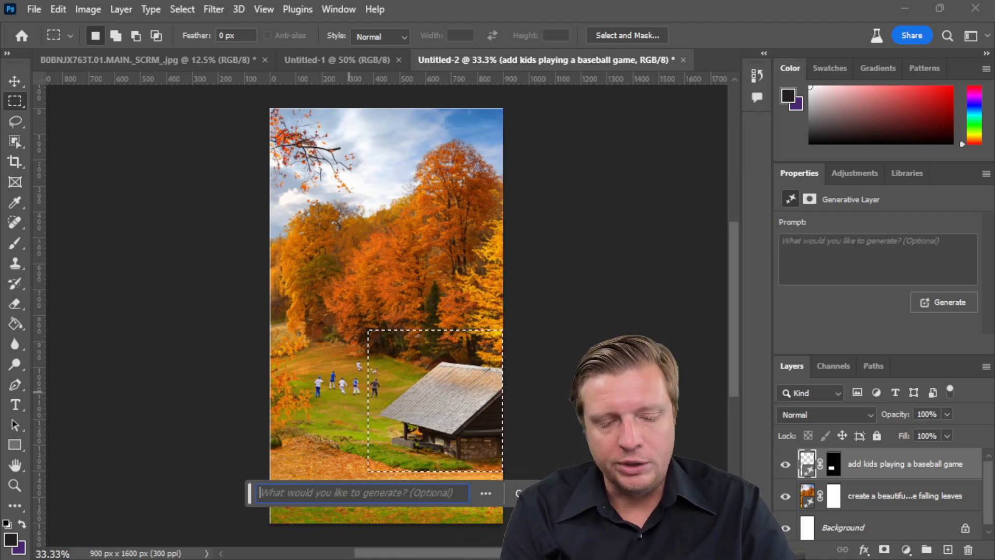
text(change to a different cabin)
key(Return)
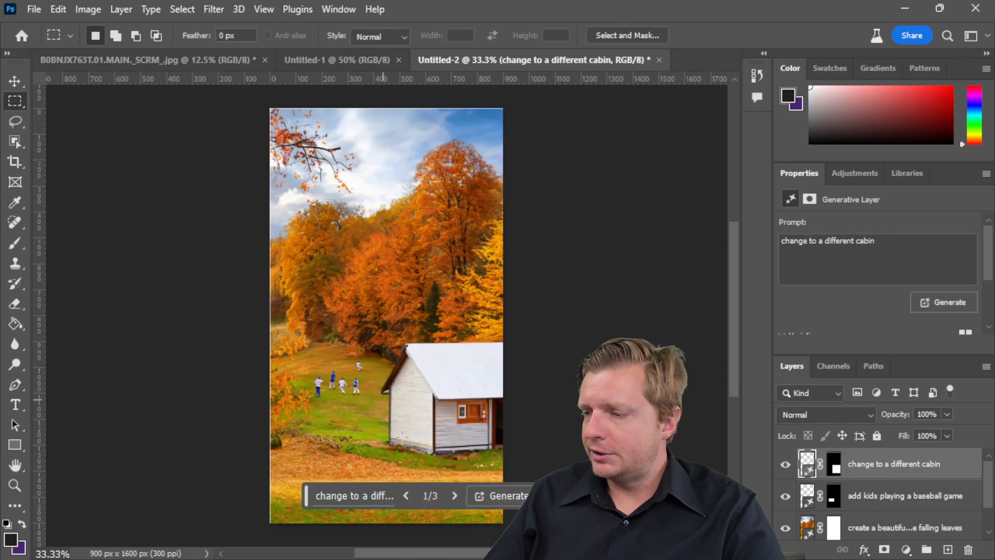
click(452, 495)
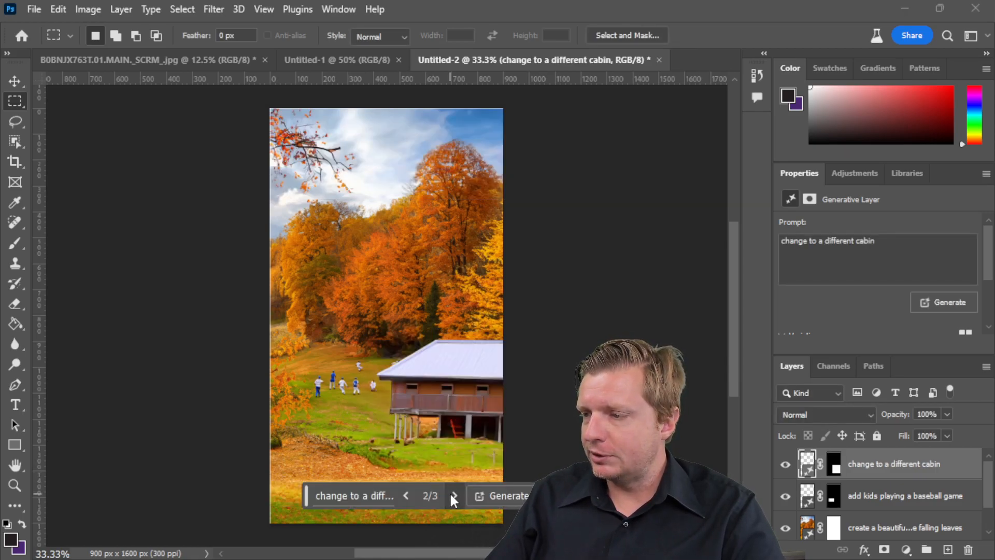
click(452, 496)
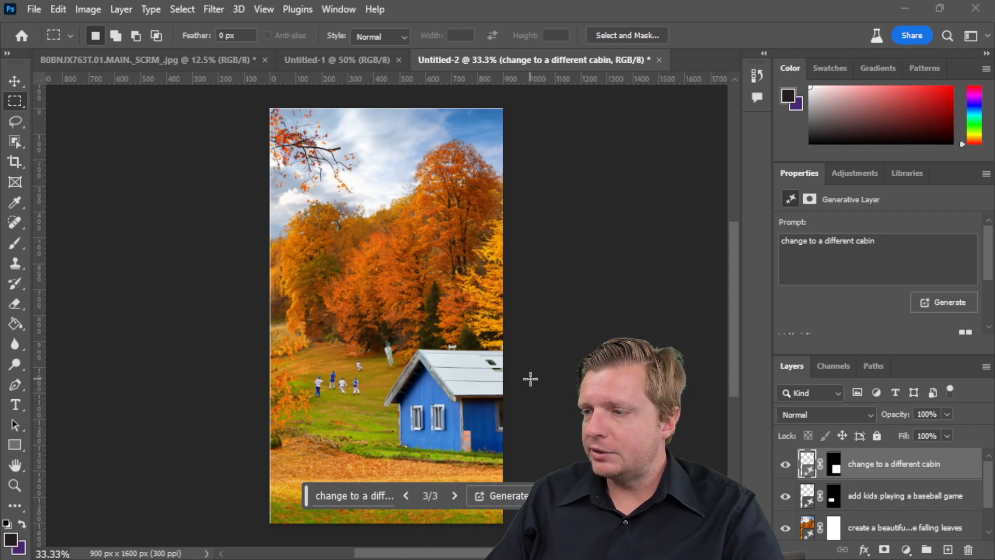